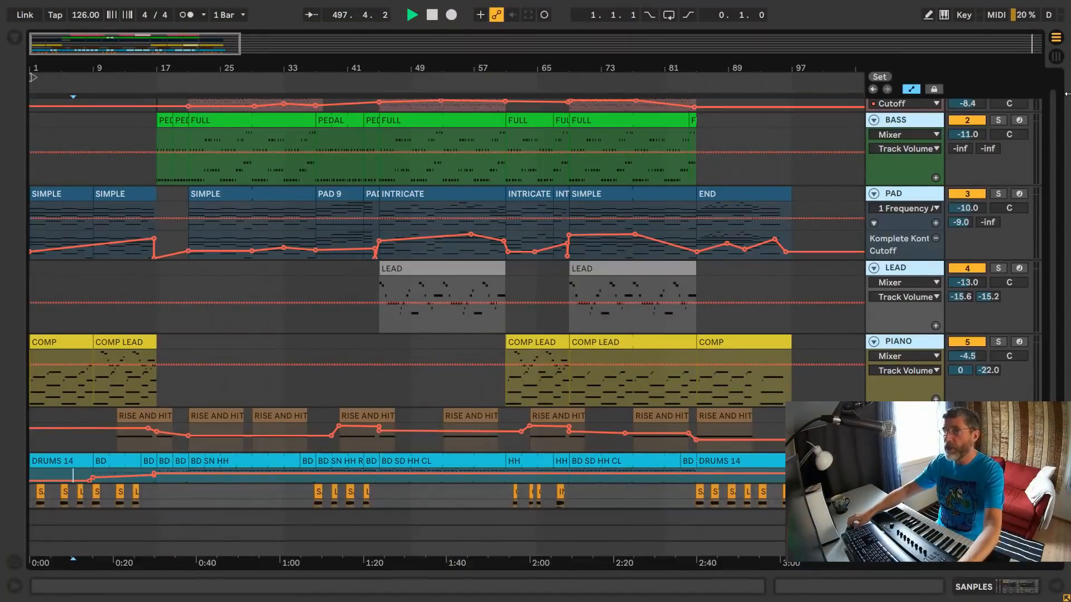
- Switch from the arrangement to Session View and stop all clips
key("Tab")
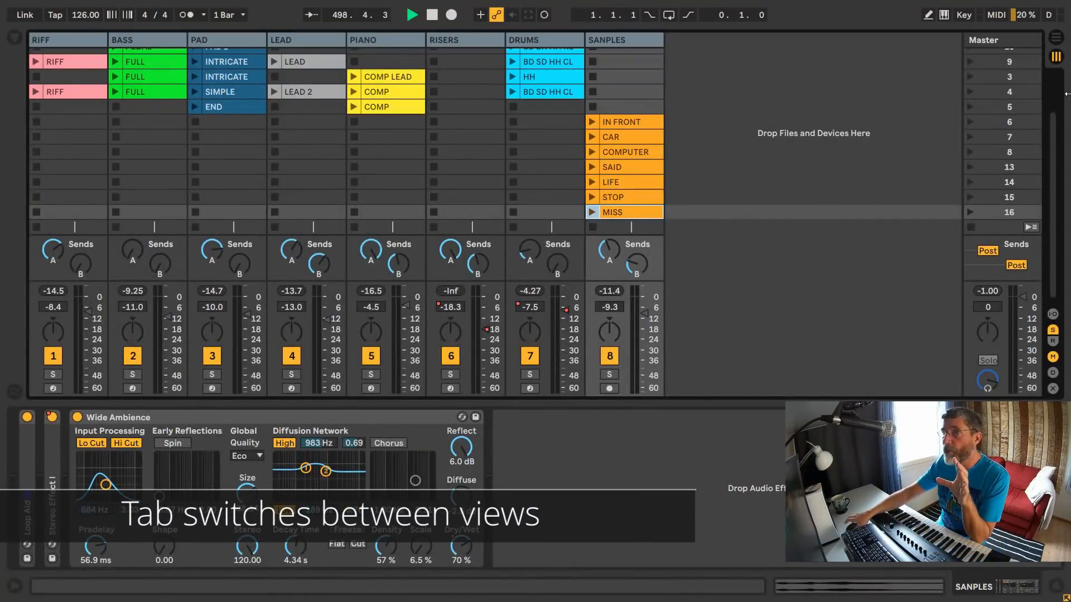
scroll(788, 118, "up", 5)
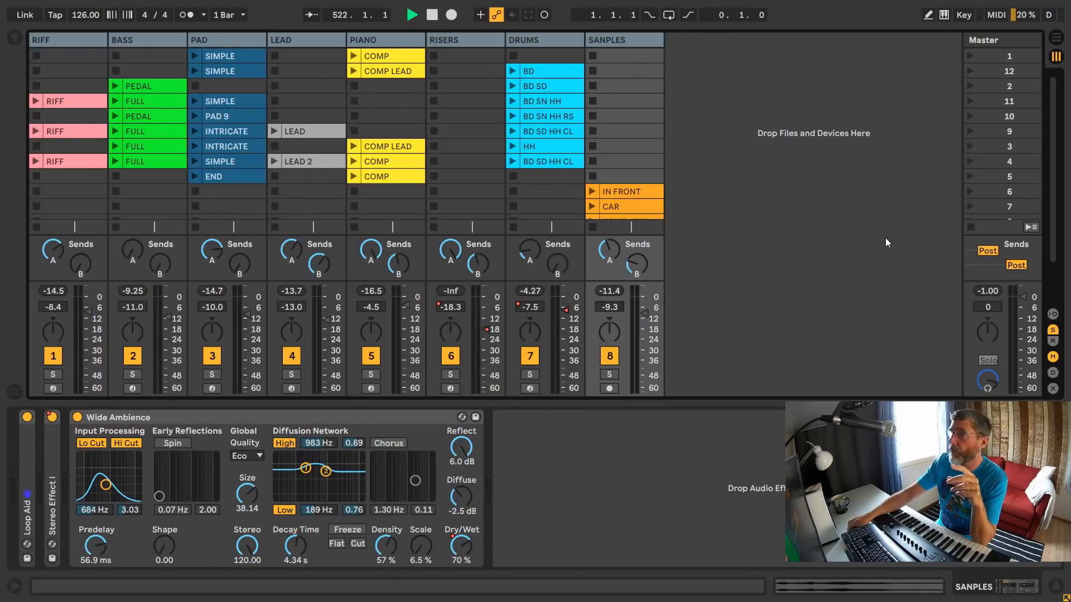
left_click(970, 227)
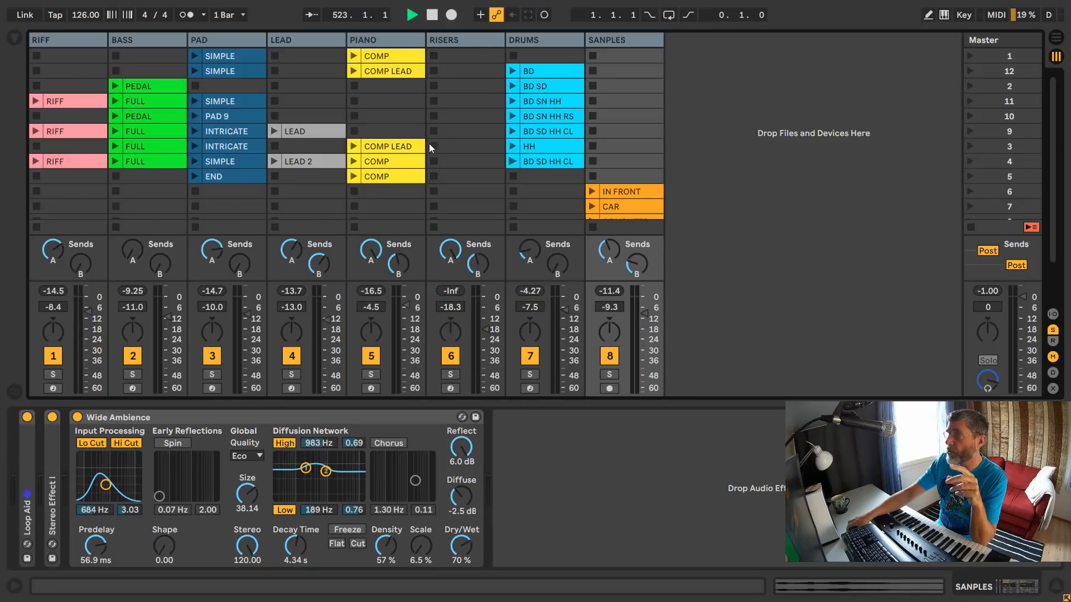
- Launch the RIFF clip in scene 11 and start recording a new clip in the RIFF track's scene 7 slot
left_click(34, 101)
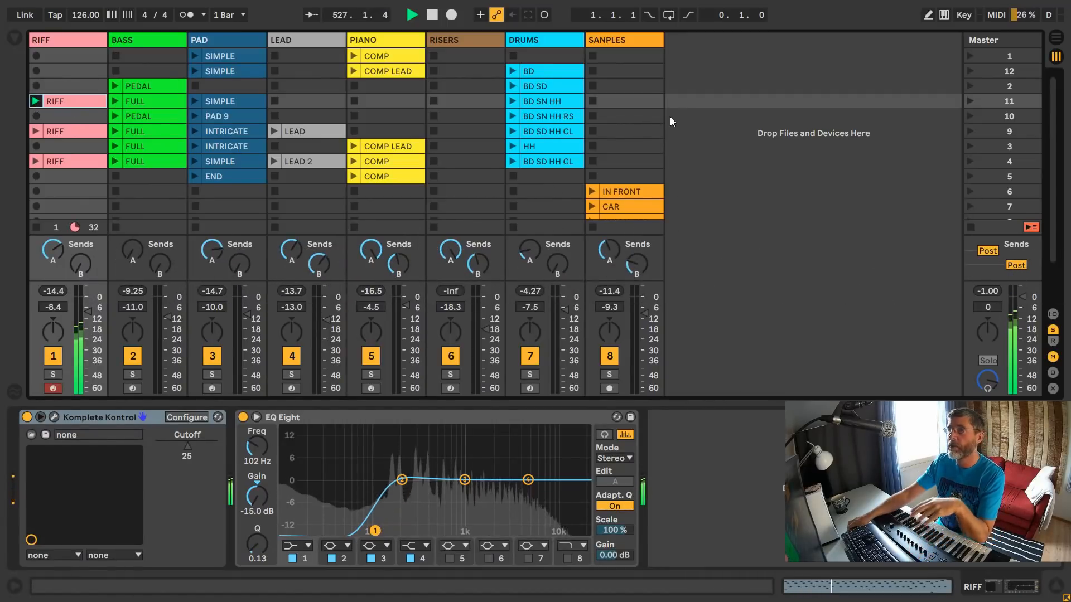
left_click(36, 206)
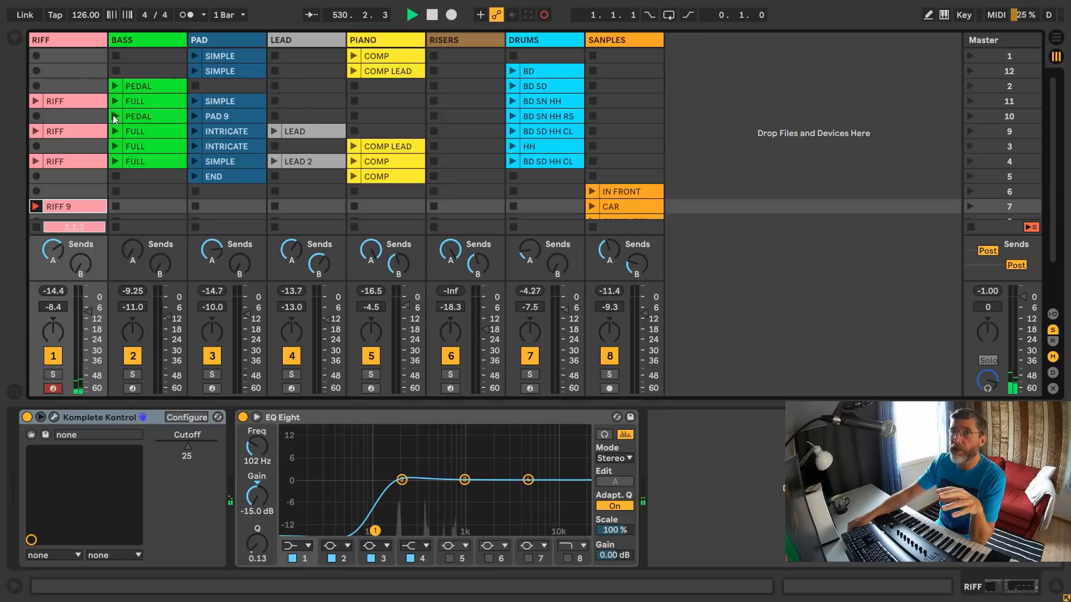
- Audition the FULL bass clip in scene 11, stop the BASS track, and launch the INTRICATE pad clip in scene 9
left_click(116, 101)
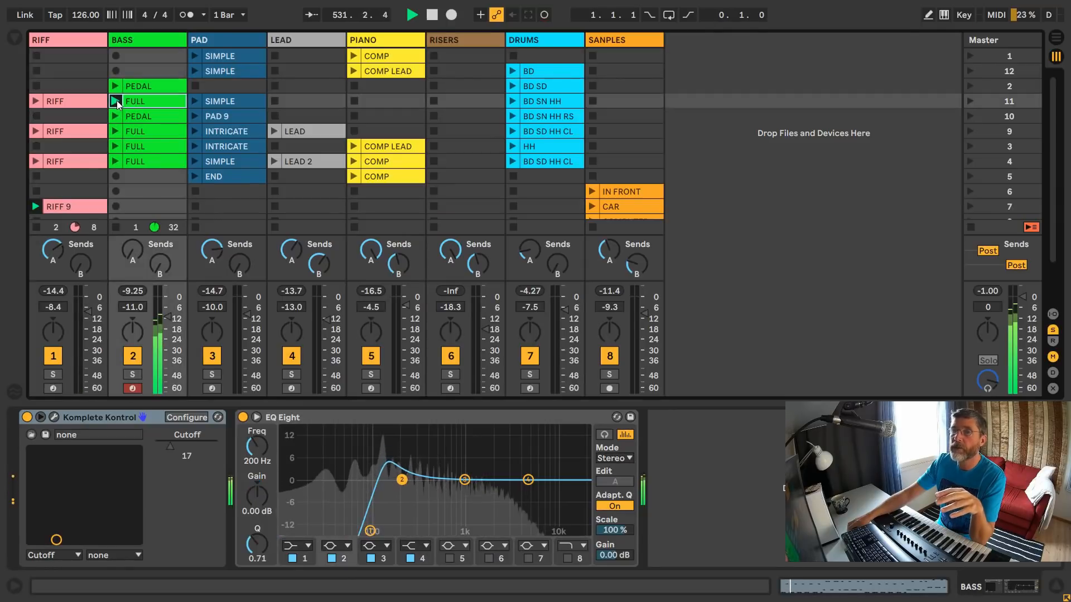
left_click(116, 226)
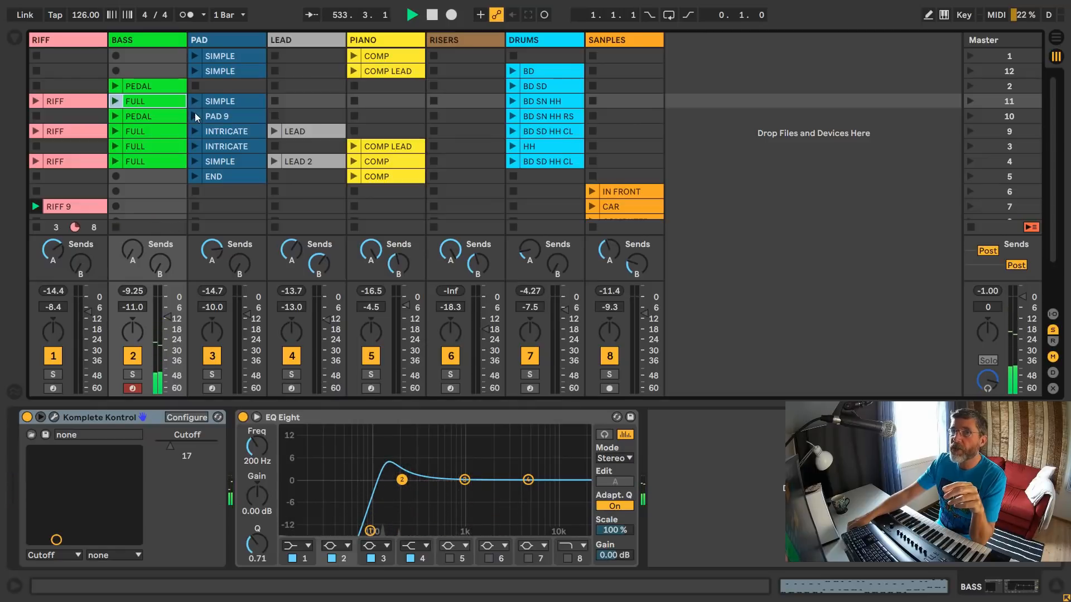
left_click(194, 132)
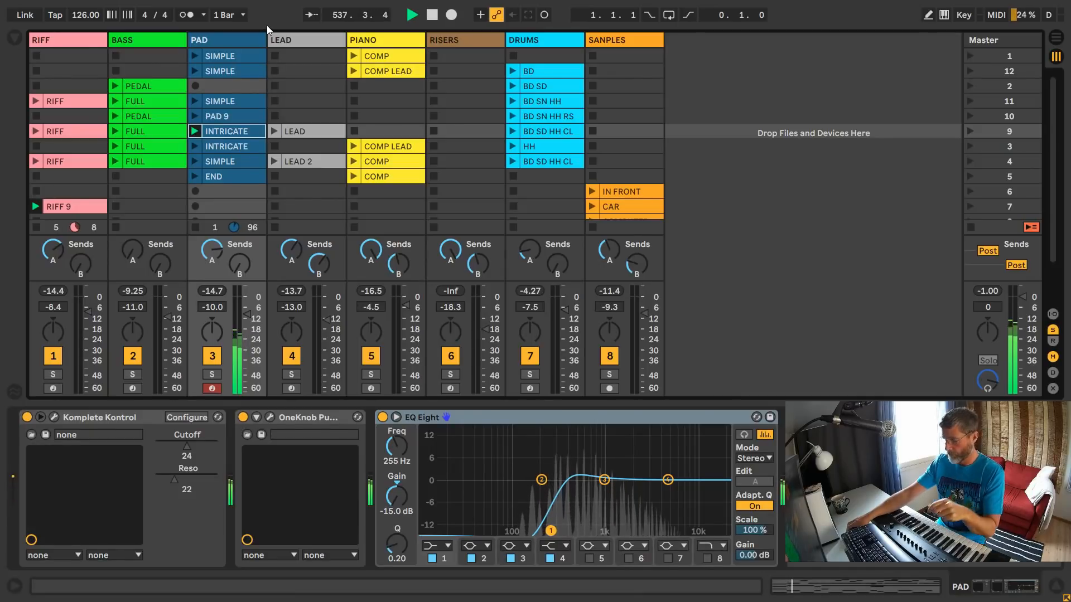
left_click(254, 41)
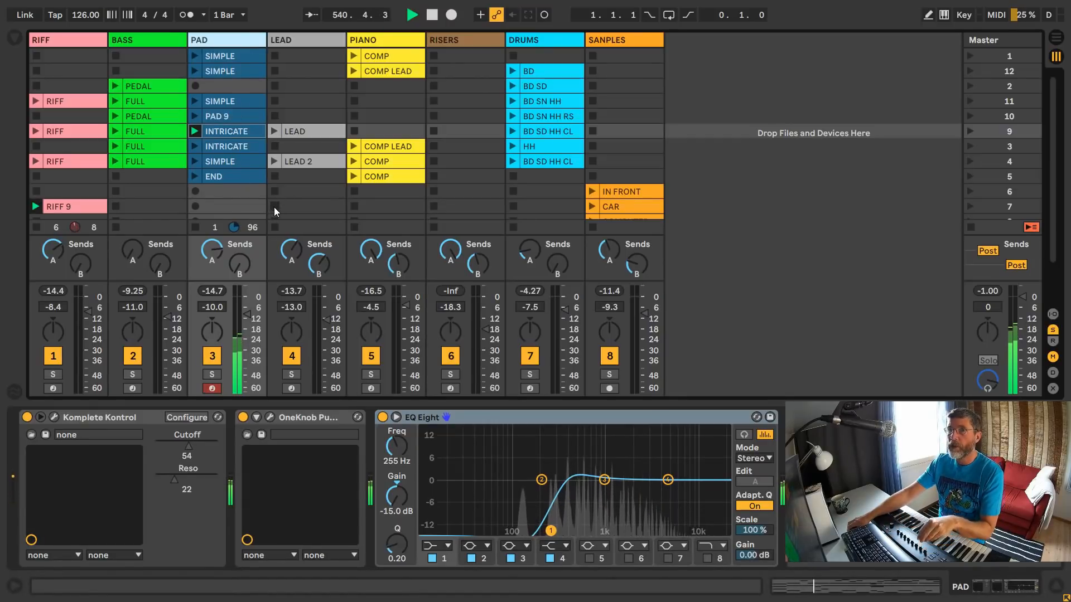
left_click(198, 208)
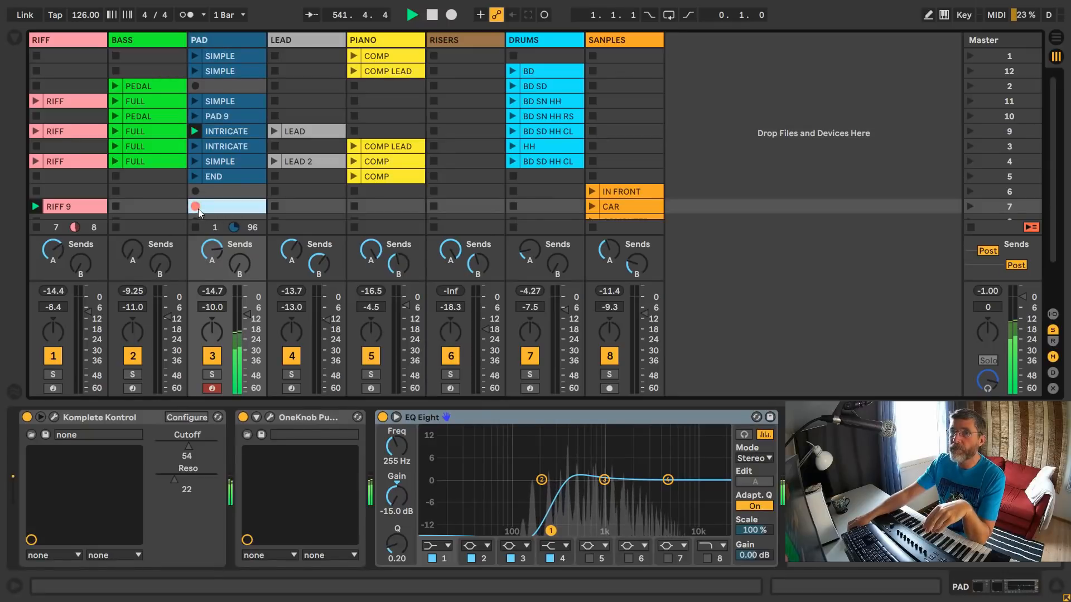
left_click(220, 216)
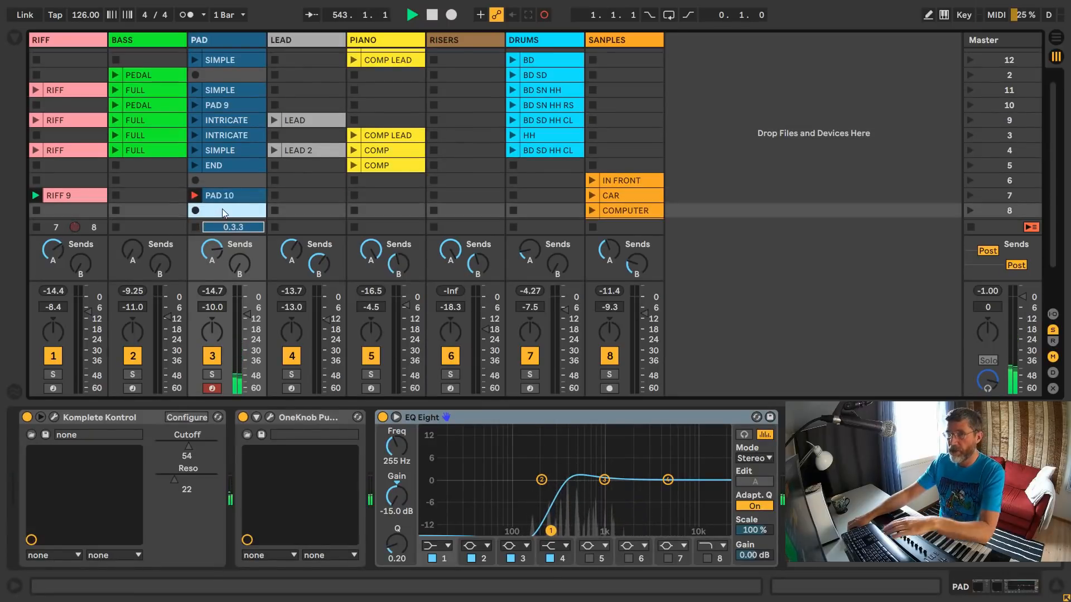
left_click(226, 199)
key("Delete")
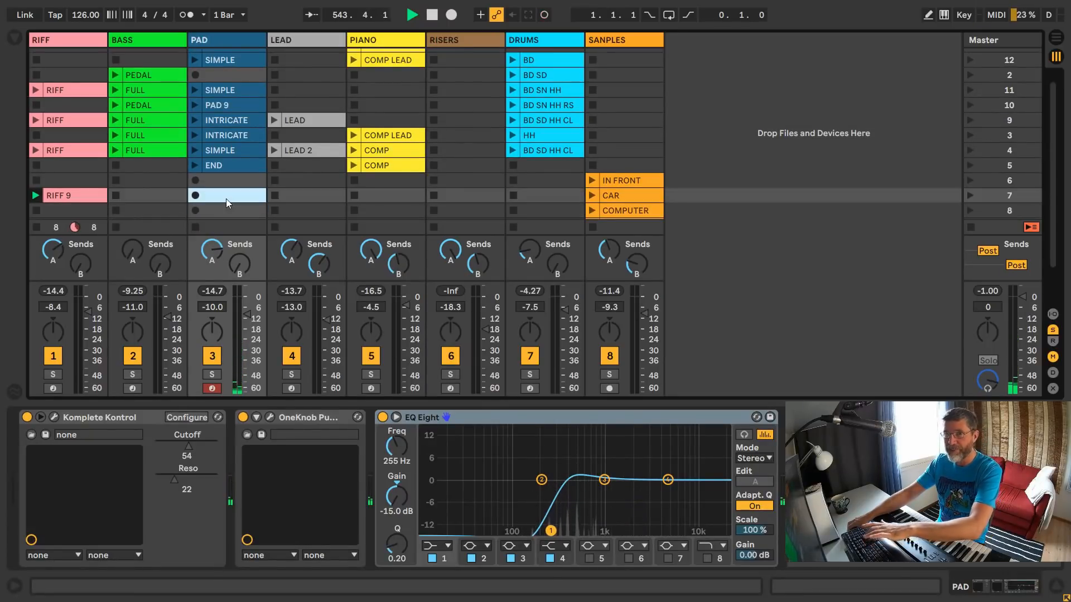
- Audition the LEAD clip in scene 9 and the BD SN HH RS drum clip in scene 10, stopping each track after playing
left_click(272, 120)
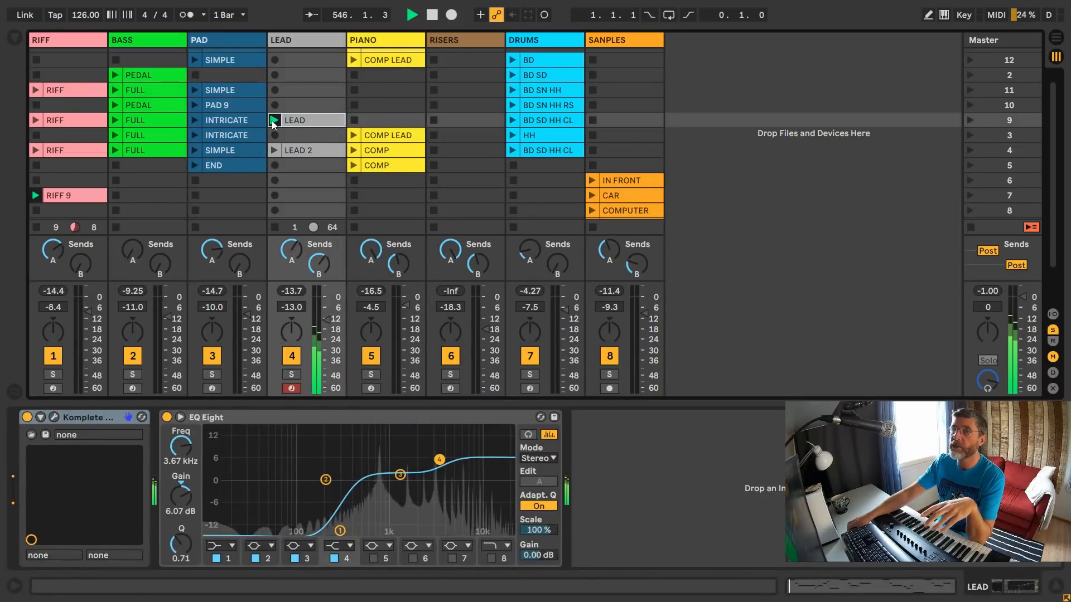
left_click(275, 227)
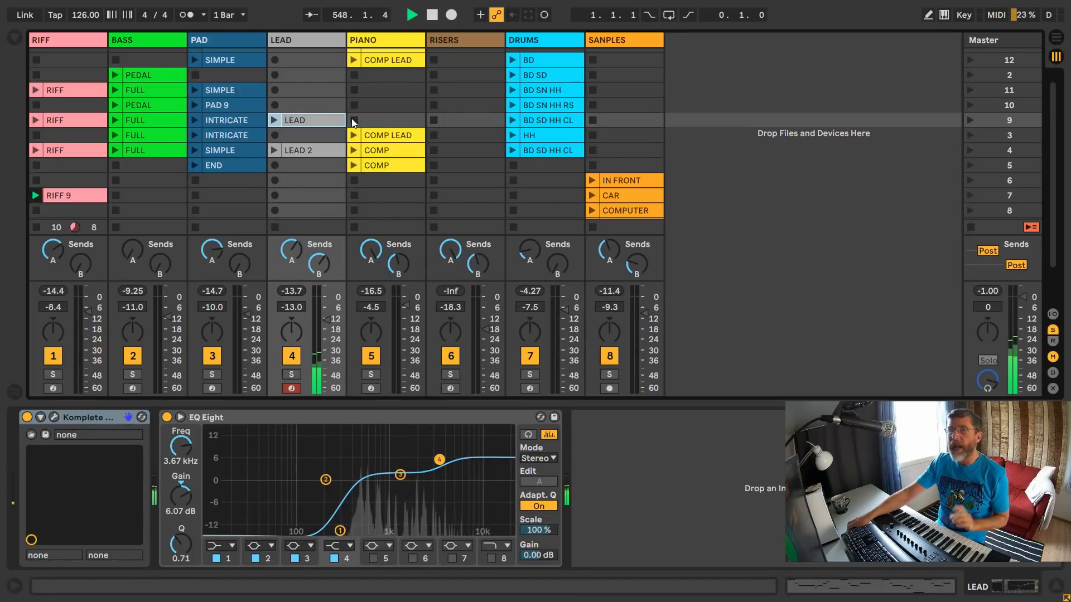
scroll(357, 72, "up", 1)
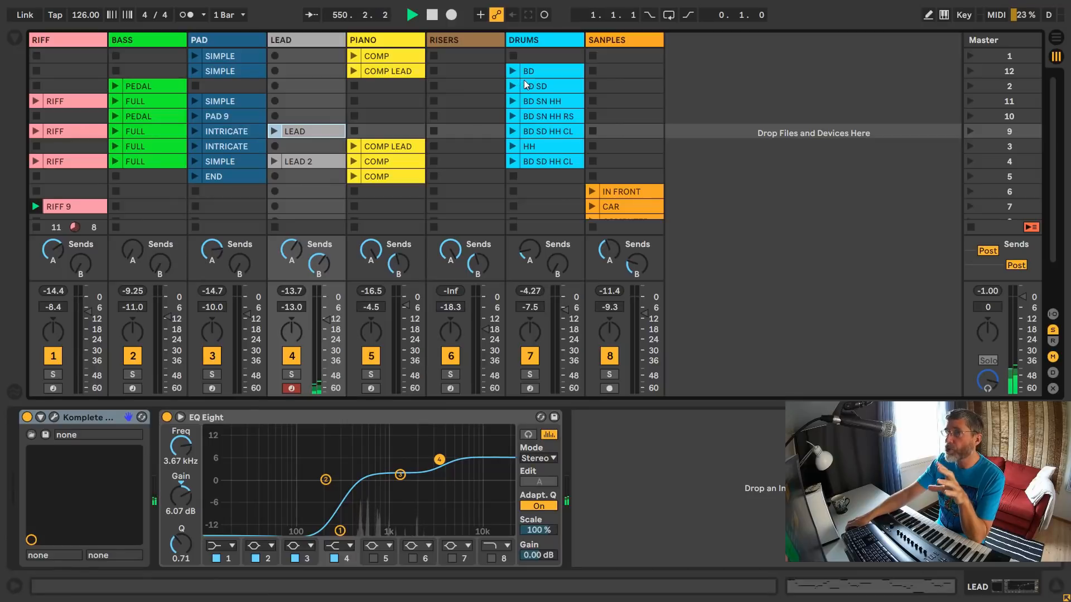
left_click(512, 117)
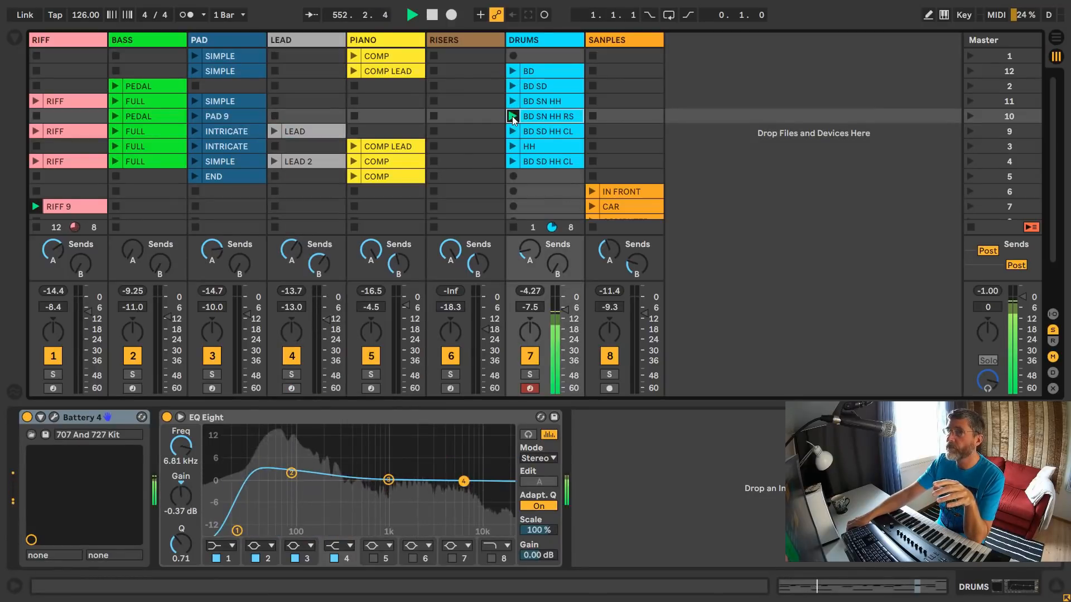
left_click(514, 225)
- Launch scenes 1, 12, 2, 11, 10, 9, 3, 4 and 5 one after another, and finish by stopping all clips
scroll(598, 161, "down", 2)
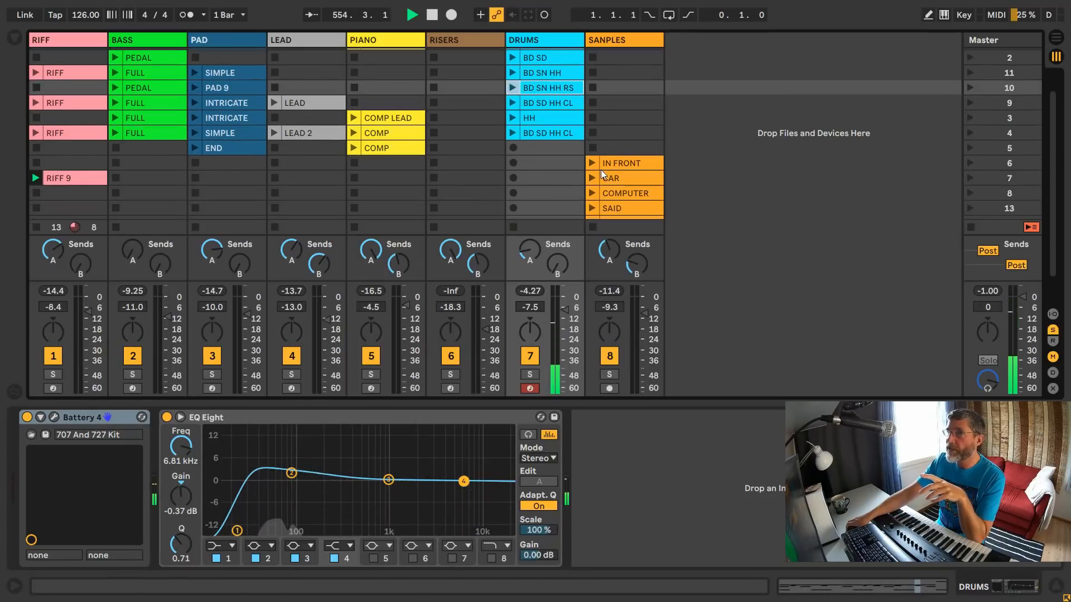
scroll(600, 170, "up", 2)
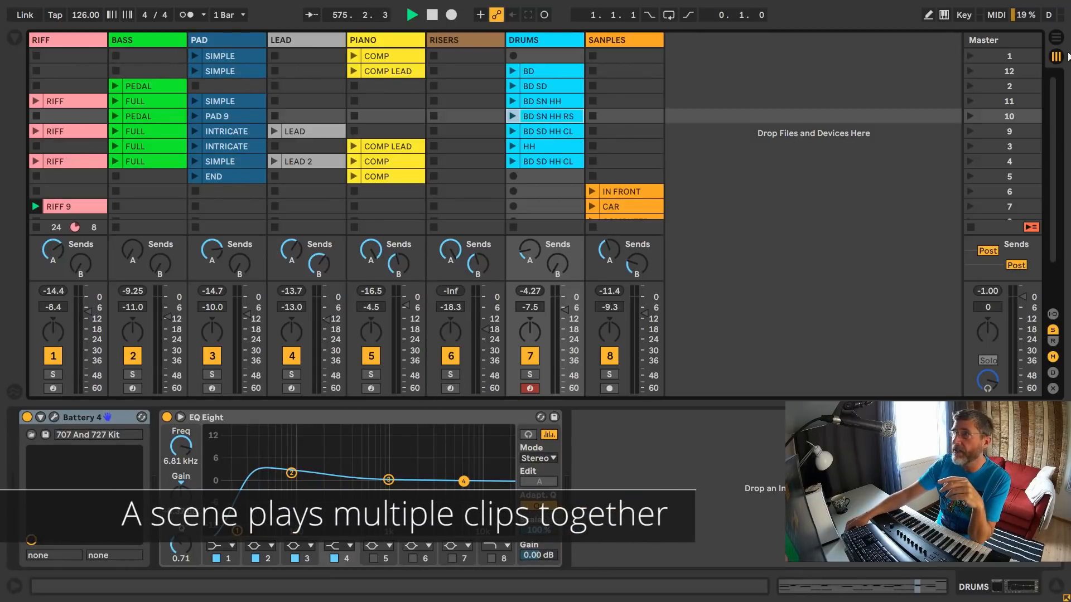
left_click(971, 56)
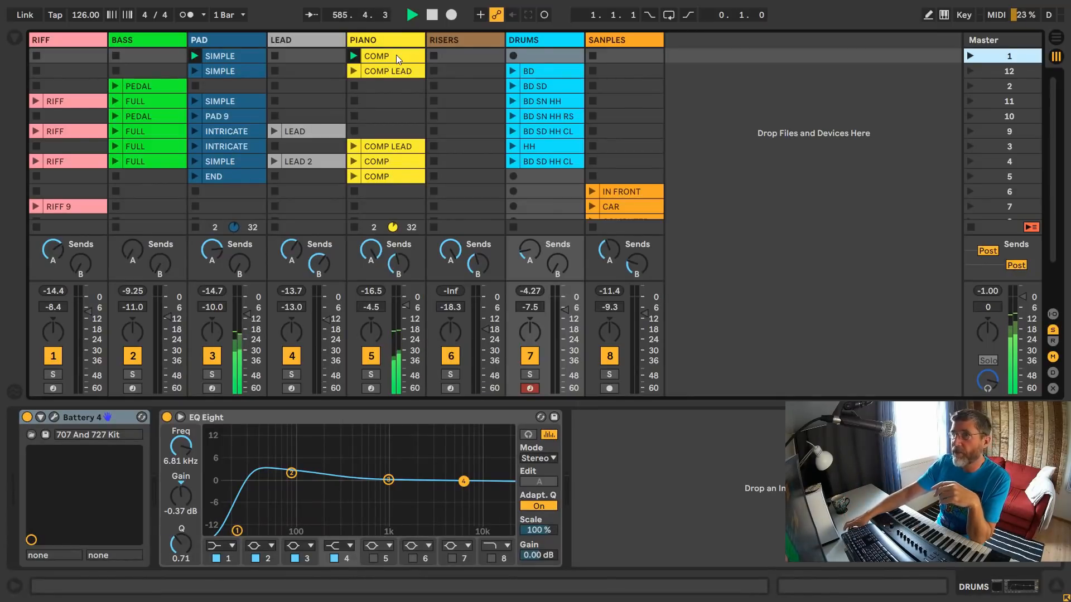
left_click(969, 71)
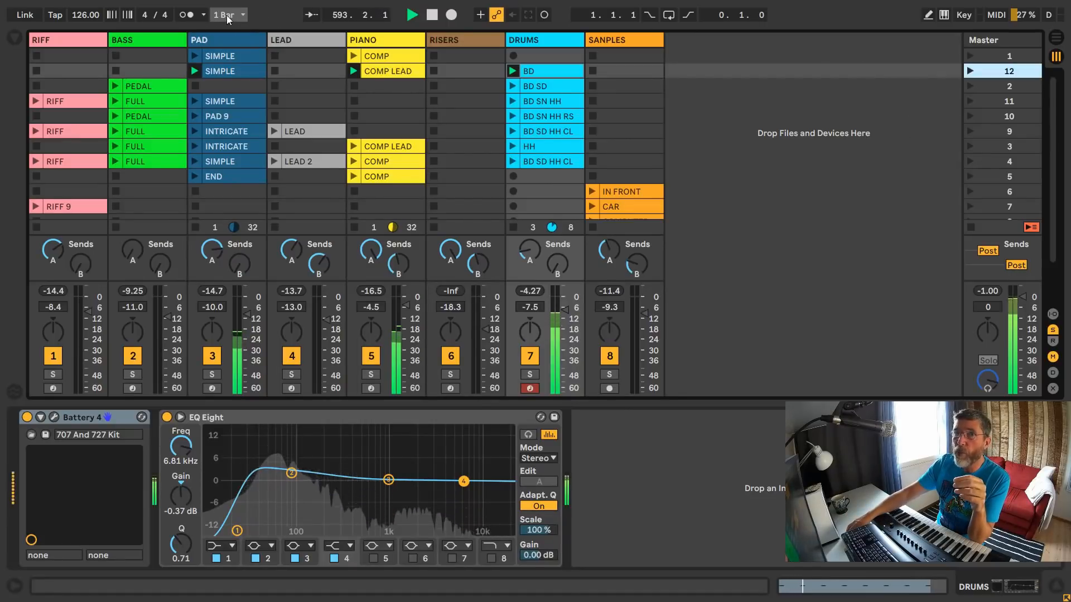
left_click(969, 86)
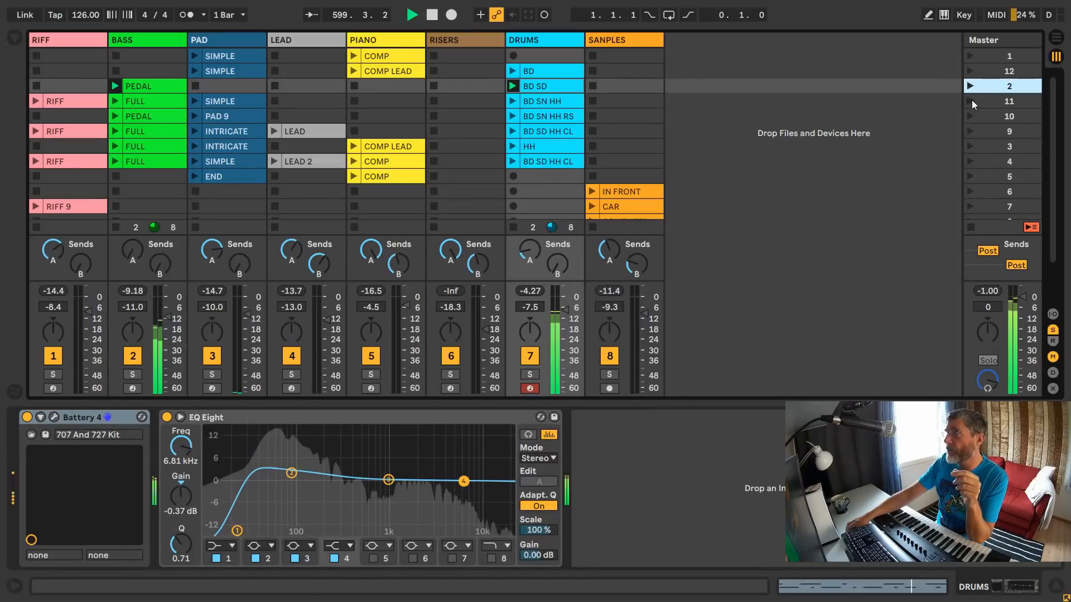
left_click(972, 100)
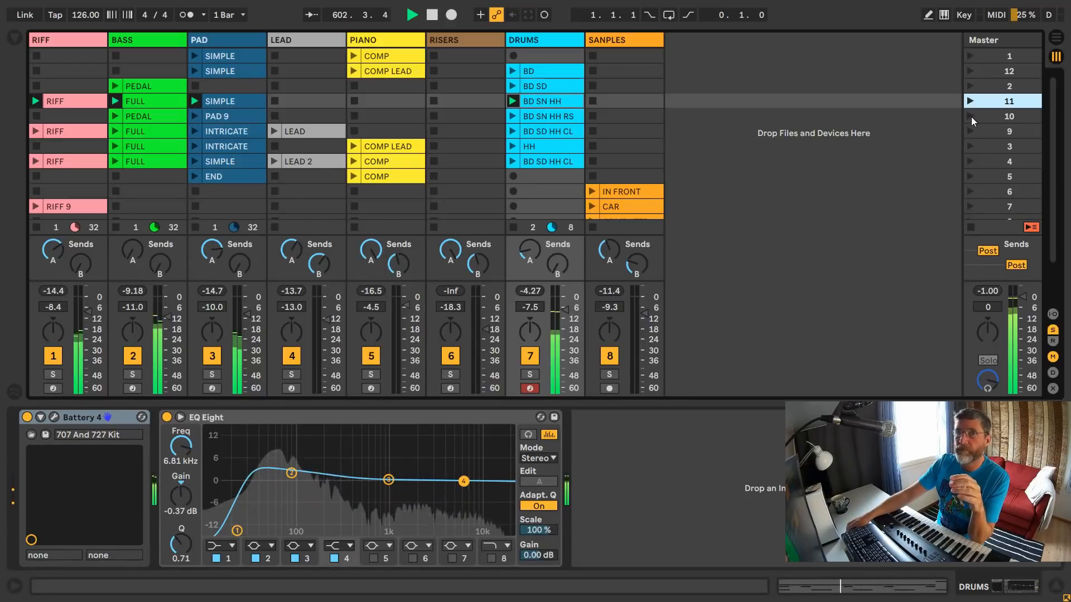
left_click(972, 116)
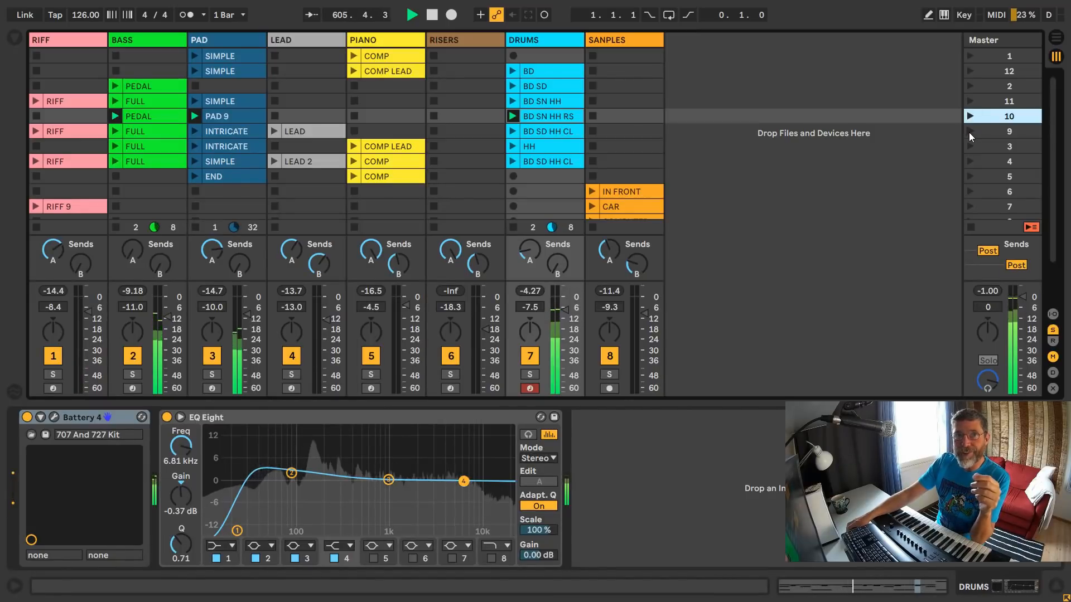
left_click(969, 132)
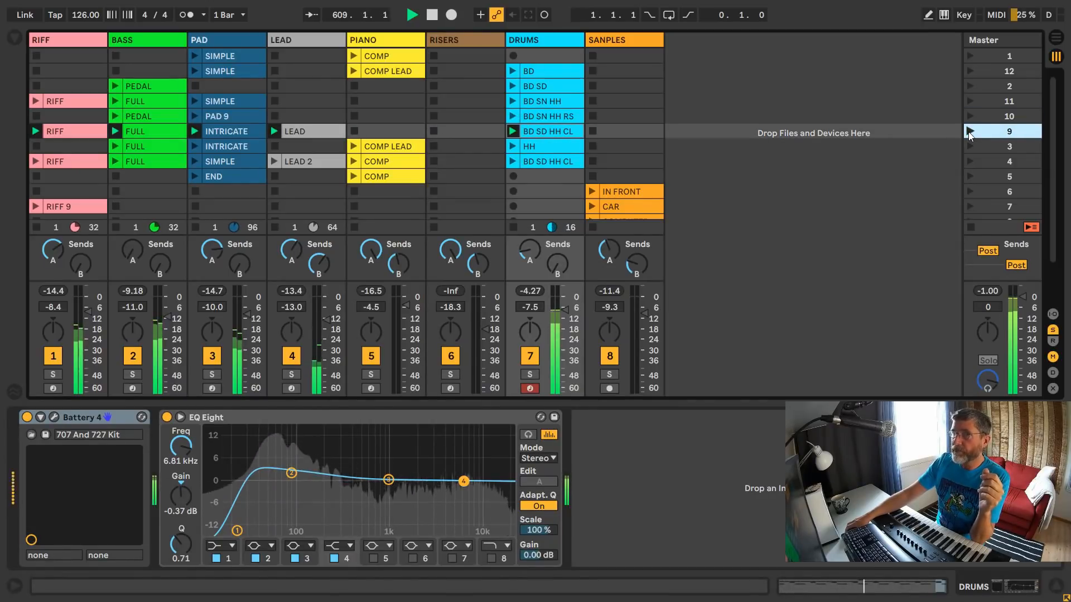
left_click(969, 145)
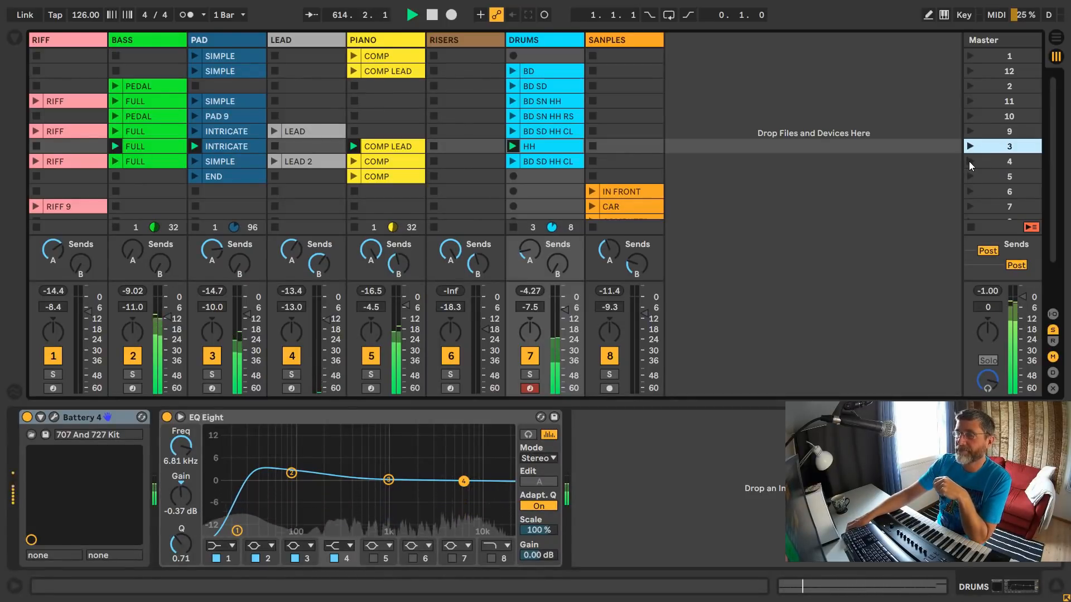
left_click(969, 162)
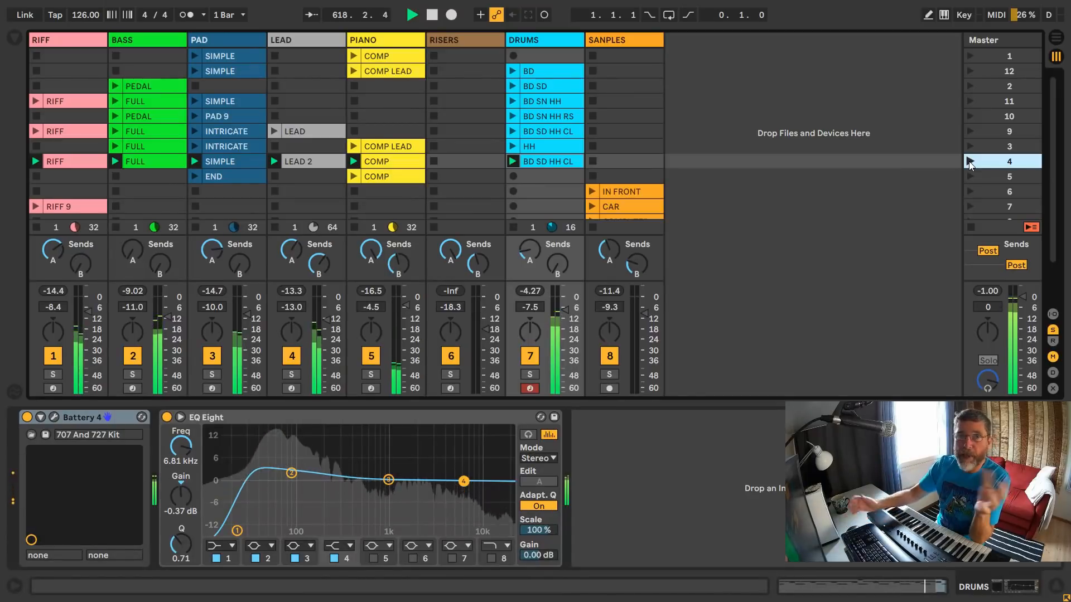
left_click(969, 176)
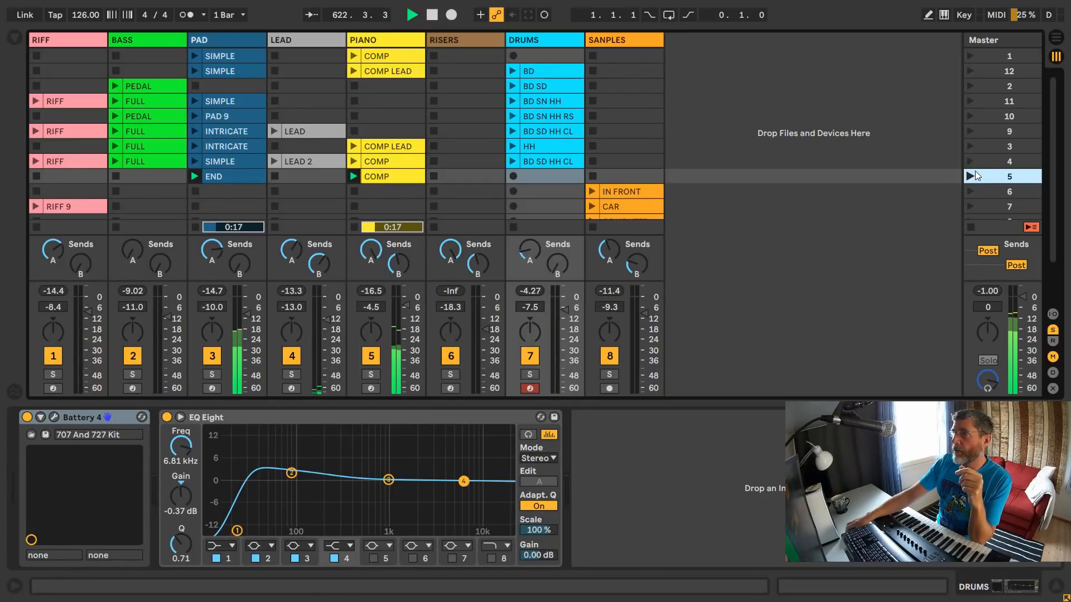
left_click(971, 227)
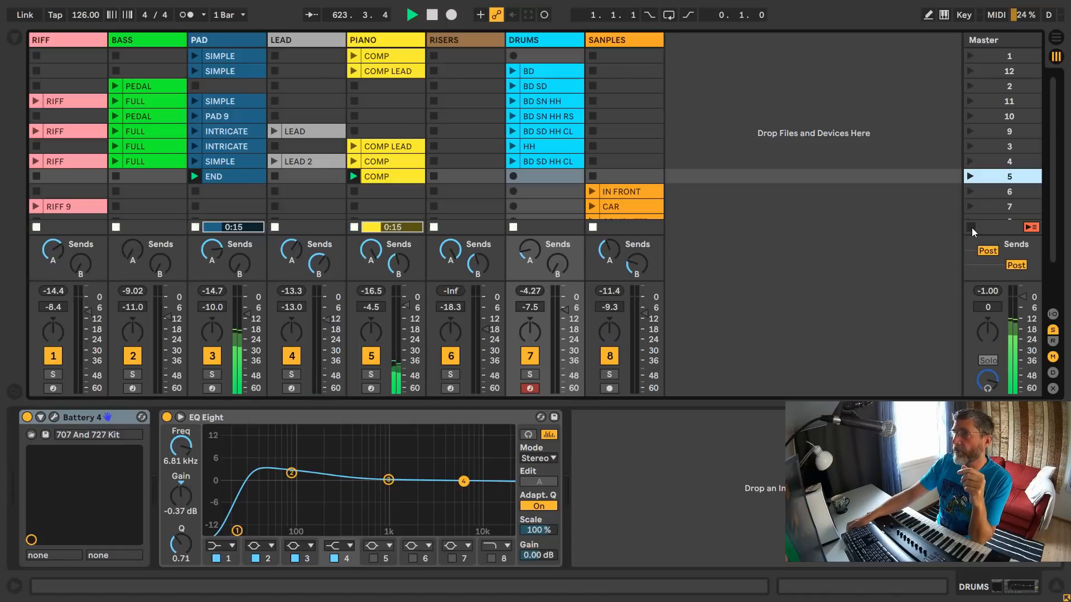
- Delete the RIFF 9 clip from the RIFF track's scene 7 slot
left_click(59, 207)
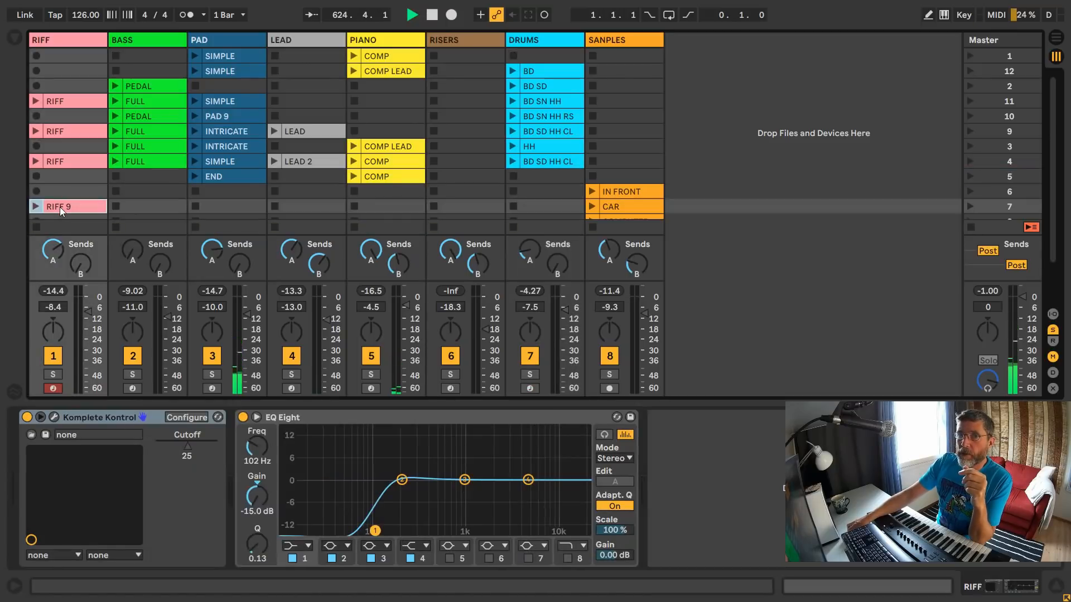
key("Delete")
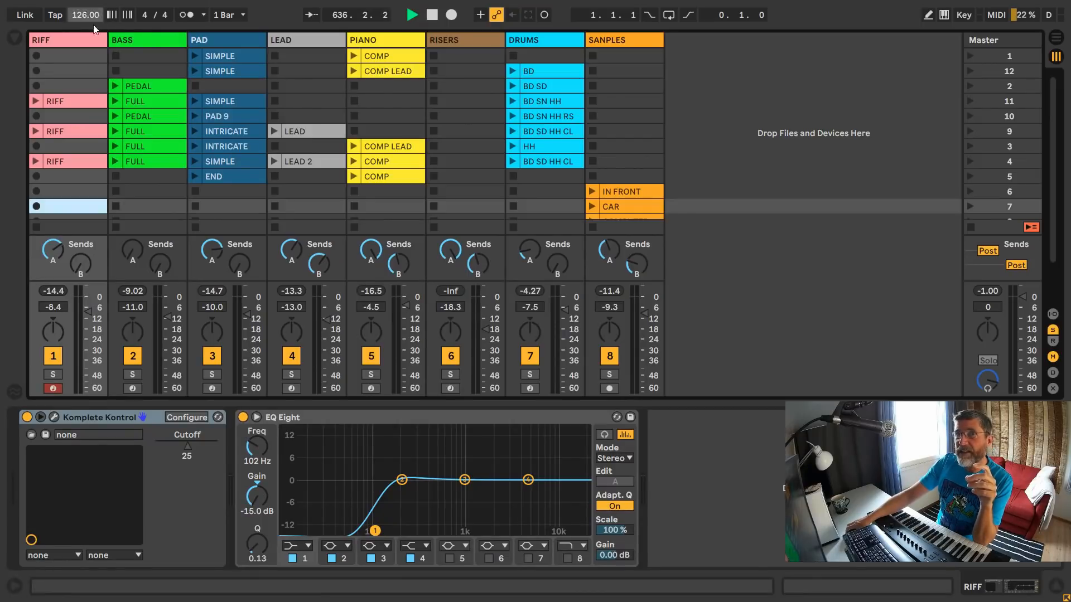
- Audition the IN FRONT and CAR vocal clips on the SANPLES track
scroll(598, 161, "down", 5)
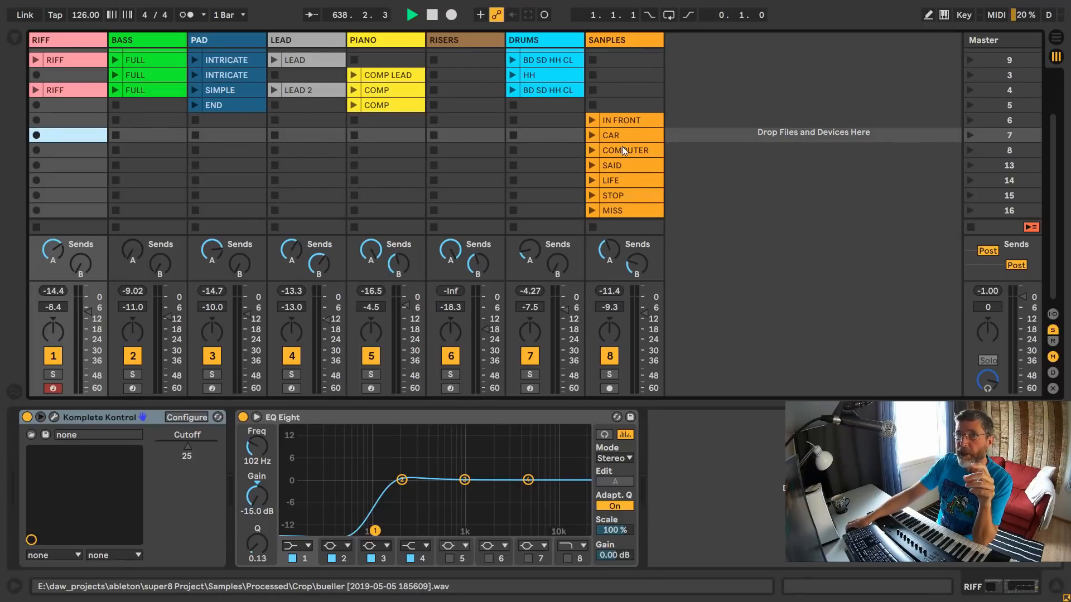
scroll(622, 146, "up", 2)
scroll(621, 146, "down", 1)
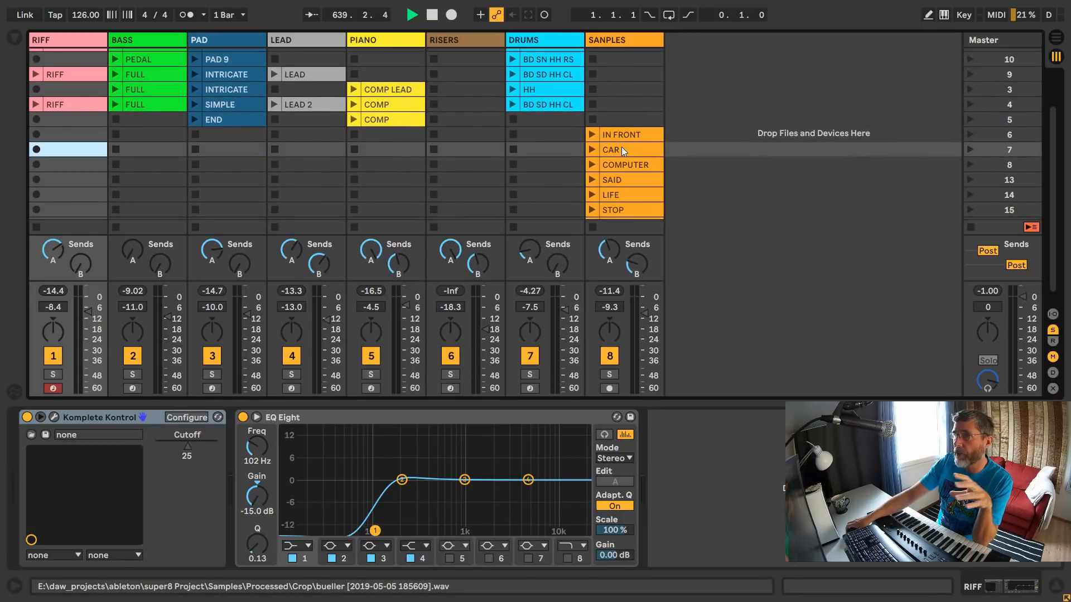
scroll(625, 135, "down", 1)
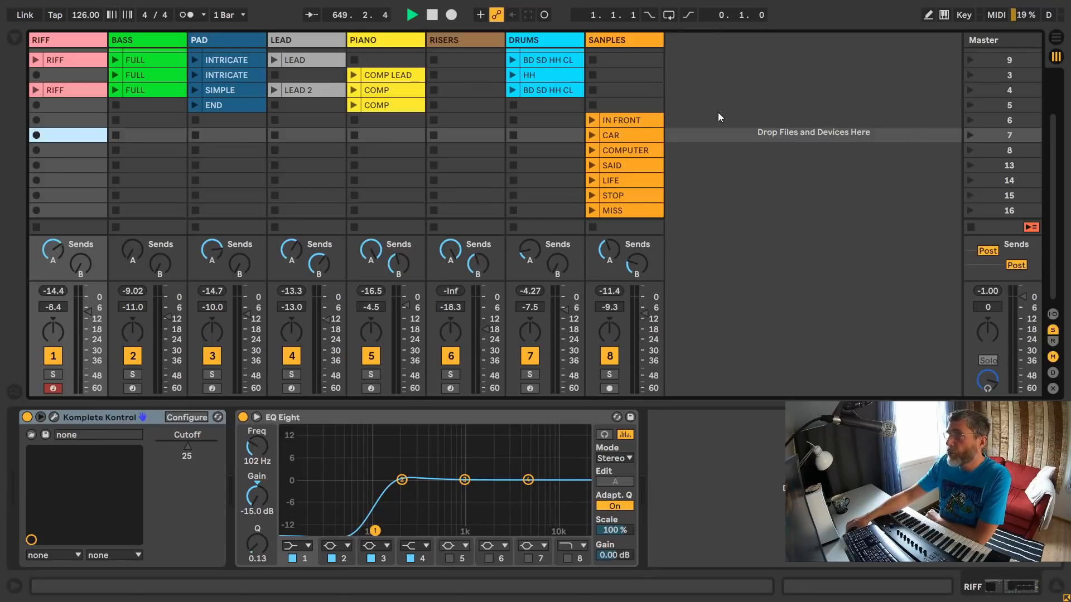
left_click(590, 119)
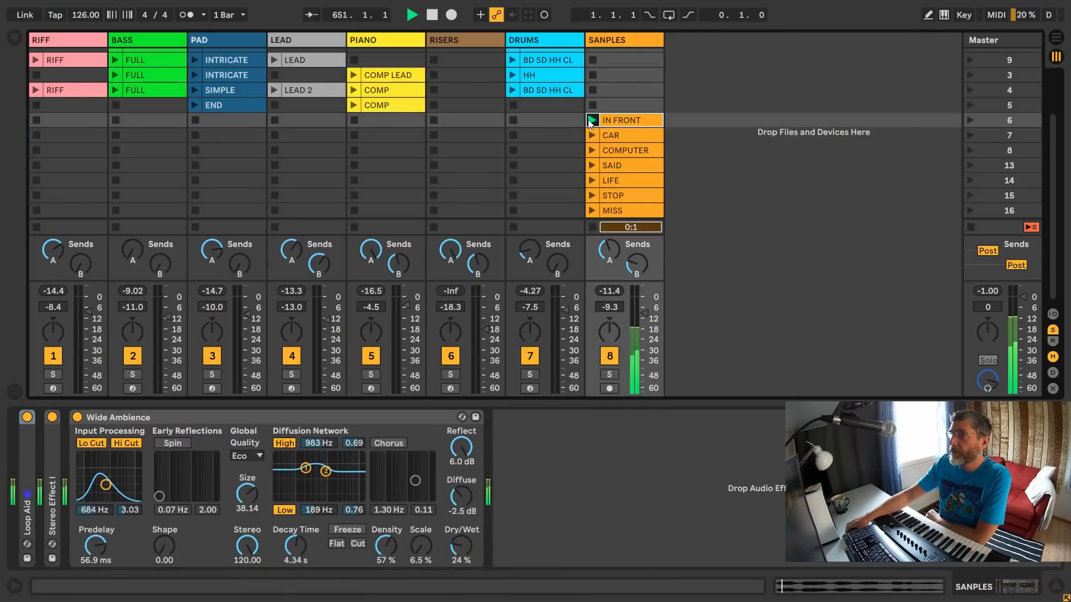
left_click(590, 134)
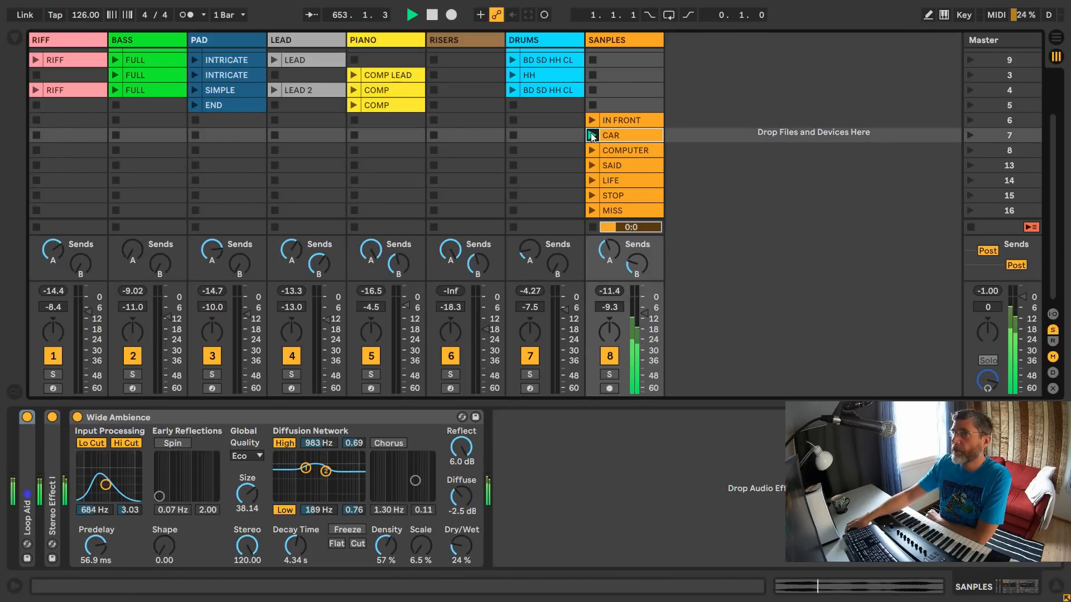
- Audition the COMPUTER, SAID, LIFE, STOP and MISS vocal clips on the SANPLES track one after another
left_click(592, 150)
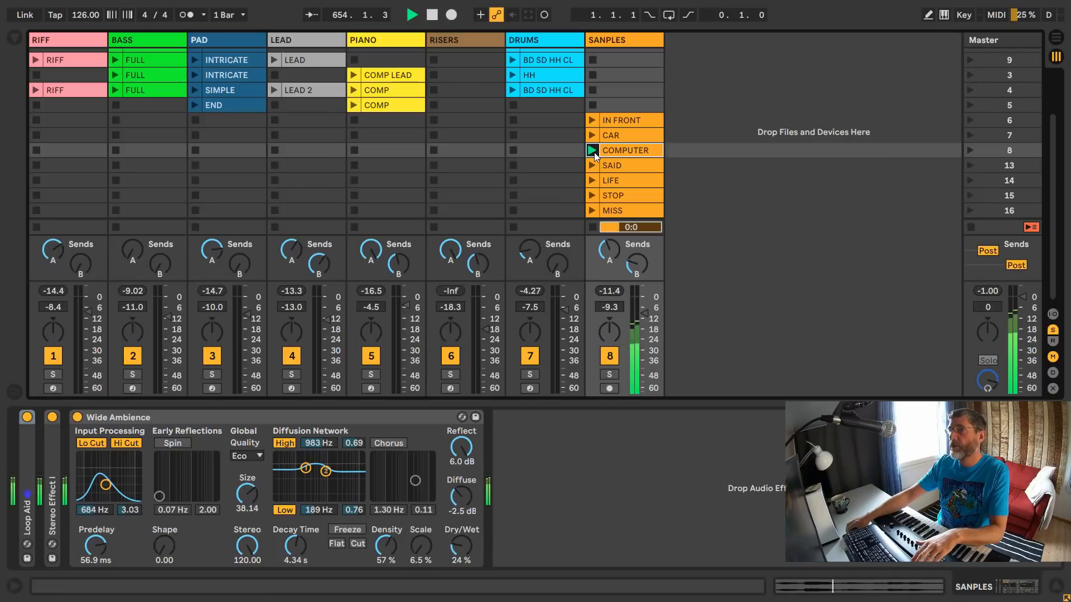
left_click(593, 166)
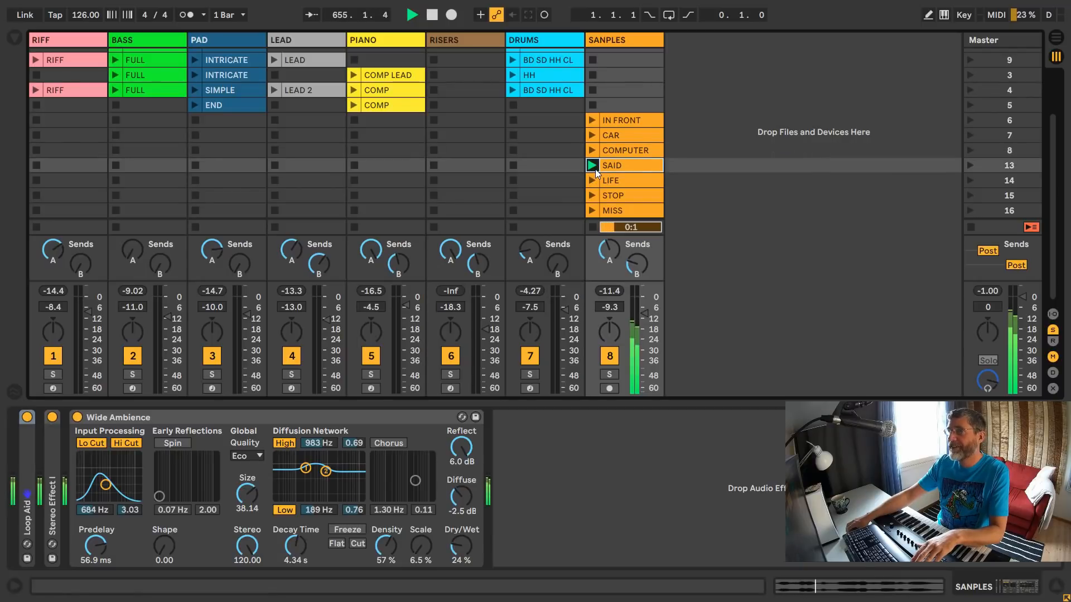
left_click(593, 180)
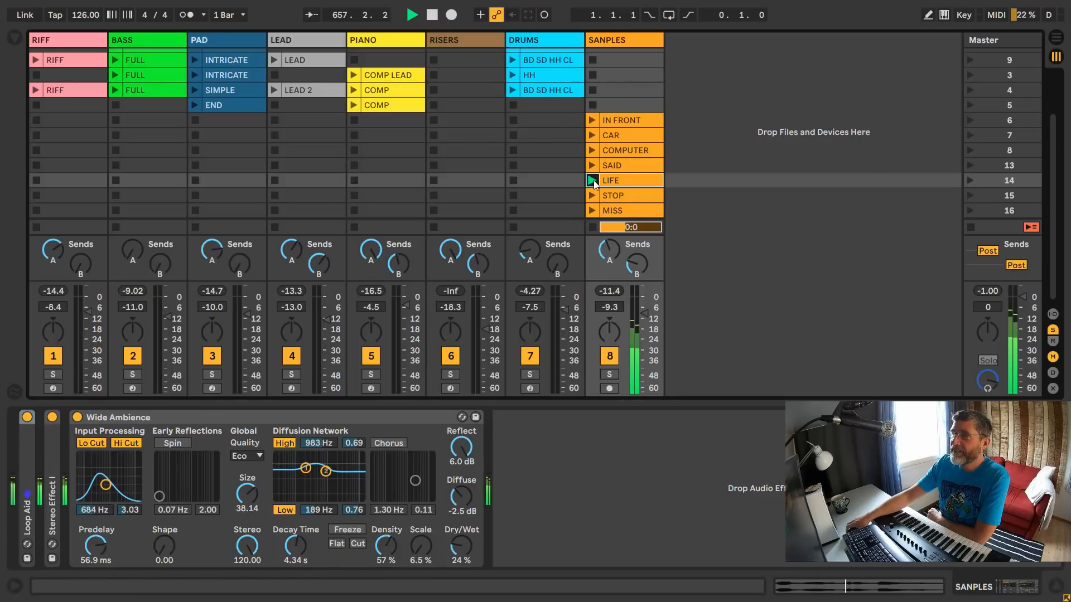
left_click(594, 195)
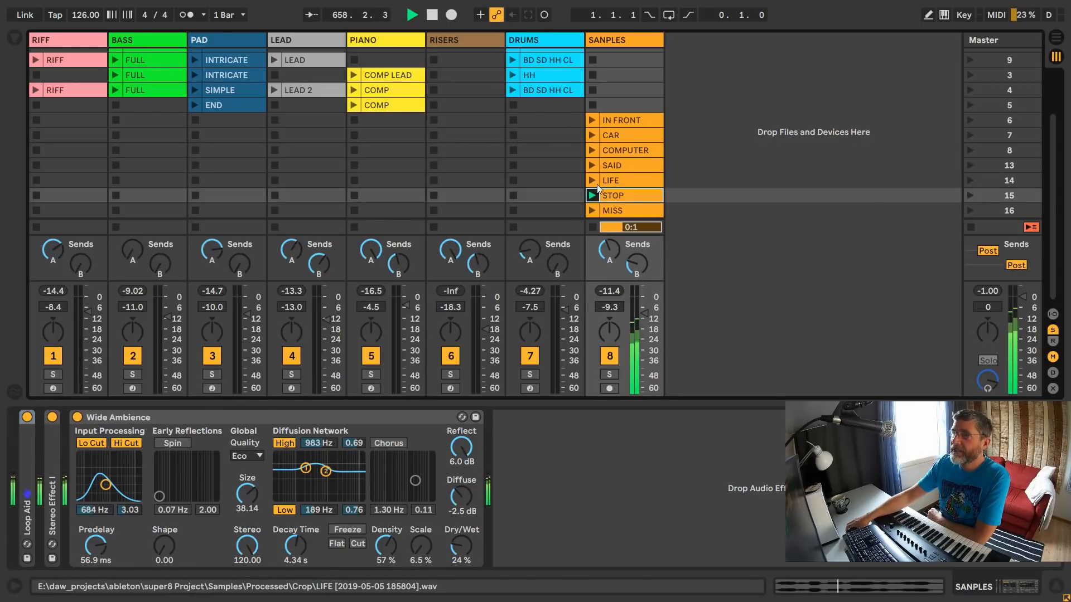
left_click(592, 211)
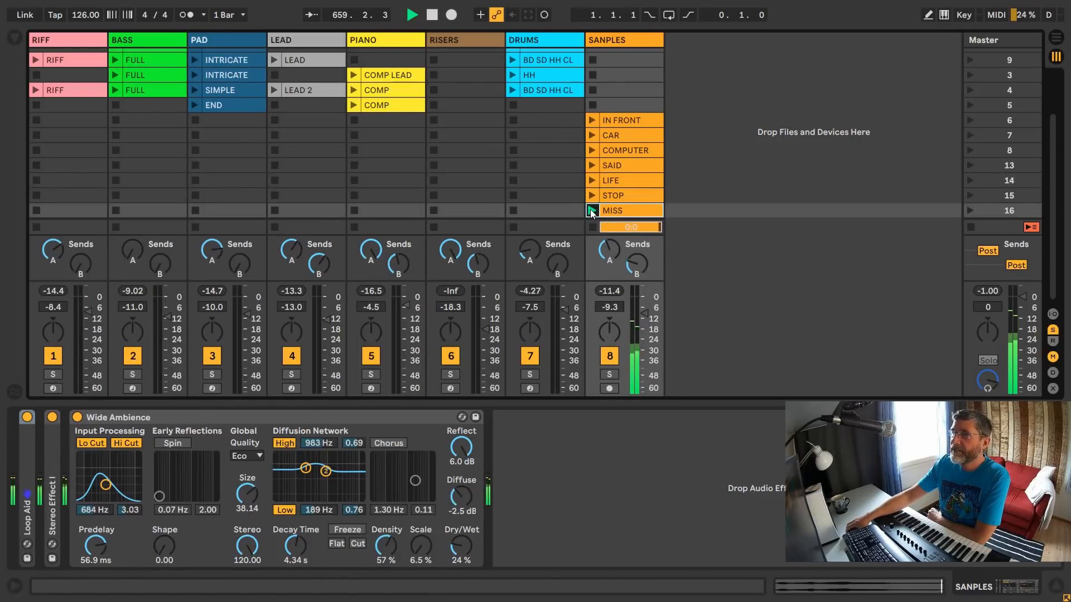
- Inspect the sample waveforms of the IN FRONT, CAR, COMPUTER and SAID clips, playing the COMPUTER and SAID samples
left_click(641, 120)
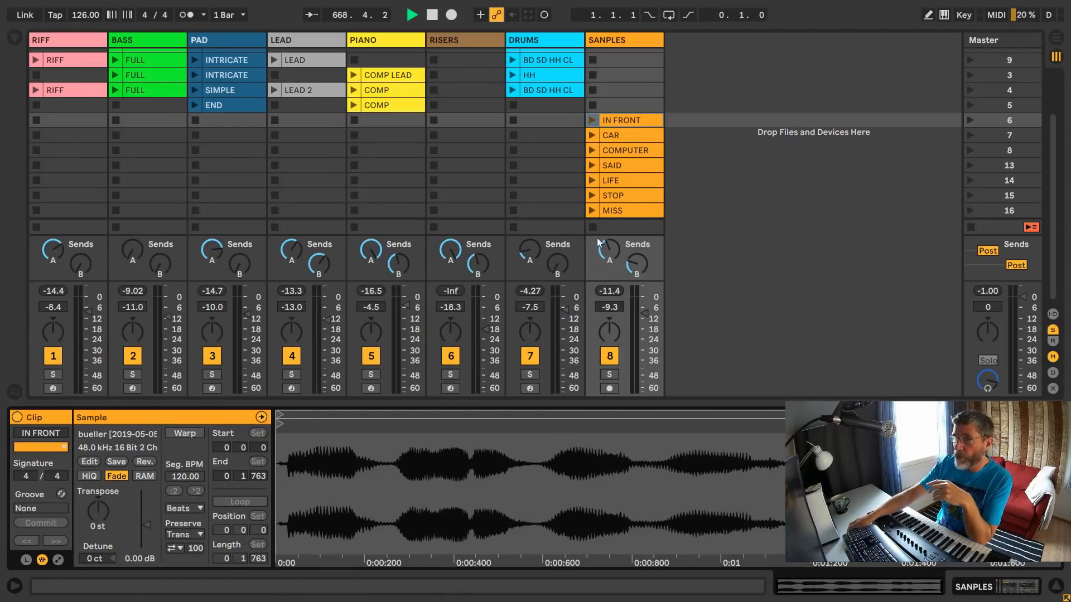
left_click(630, 132)
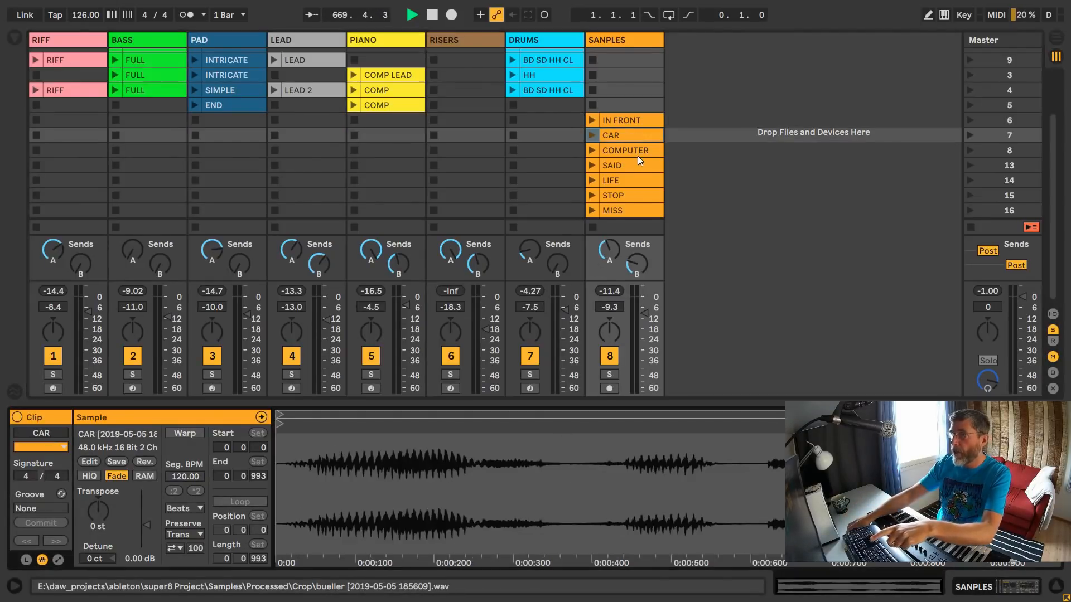
left_click(638, 153)
left_click(596, 151)
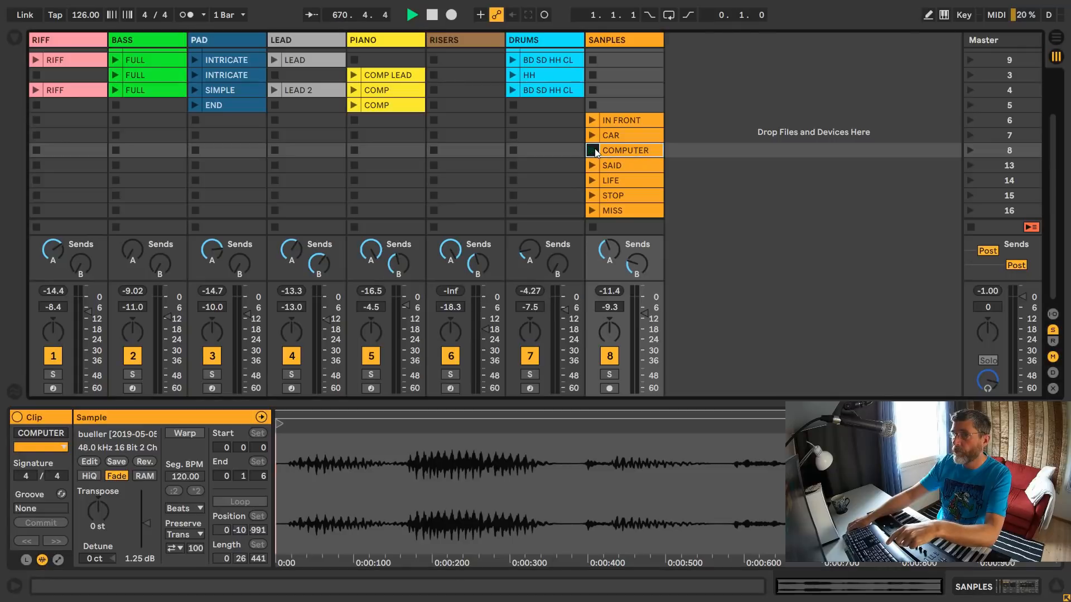
left_click(609, 165)
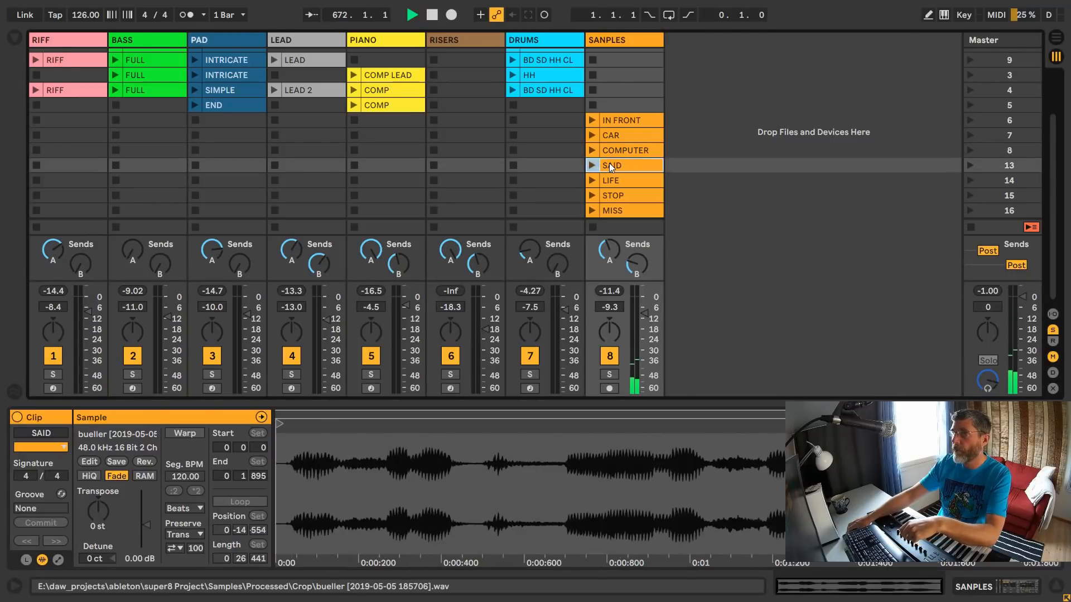
left_click(597, 164)
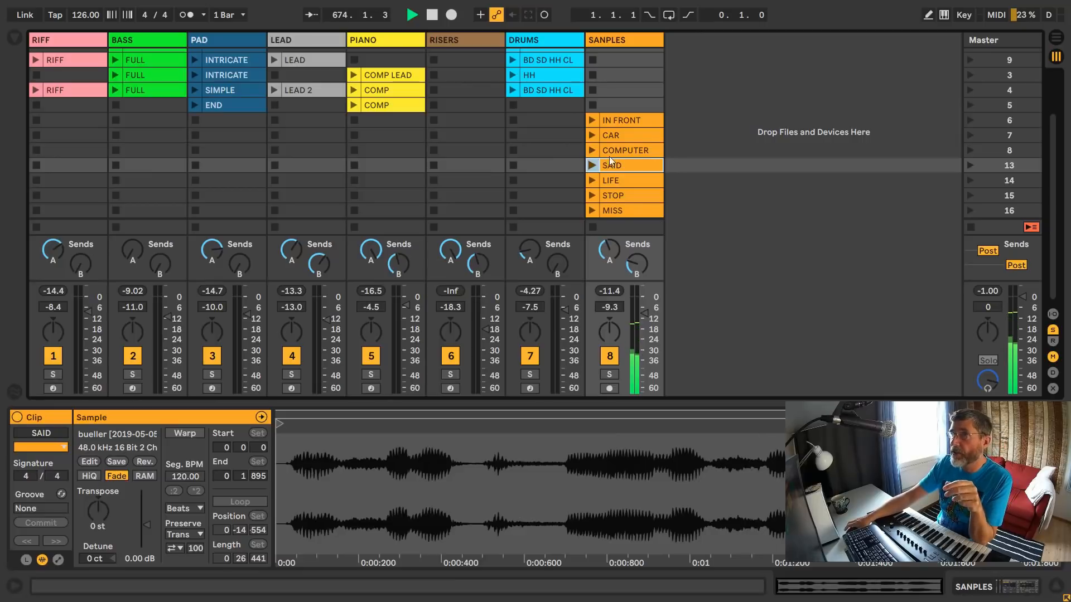
- Open the Battery 4 instrument on the DRUMS track and clear its 707 library search to browse all the factory kits
scroll(692, 162, "up", 5)
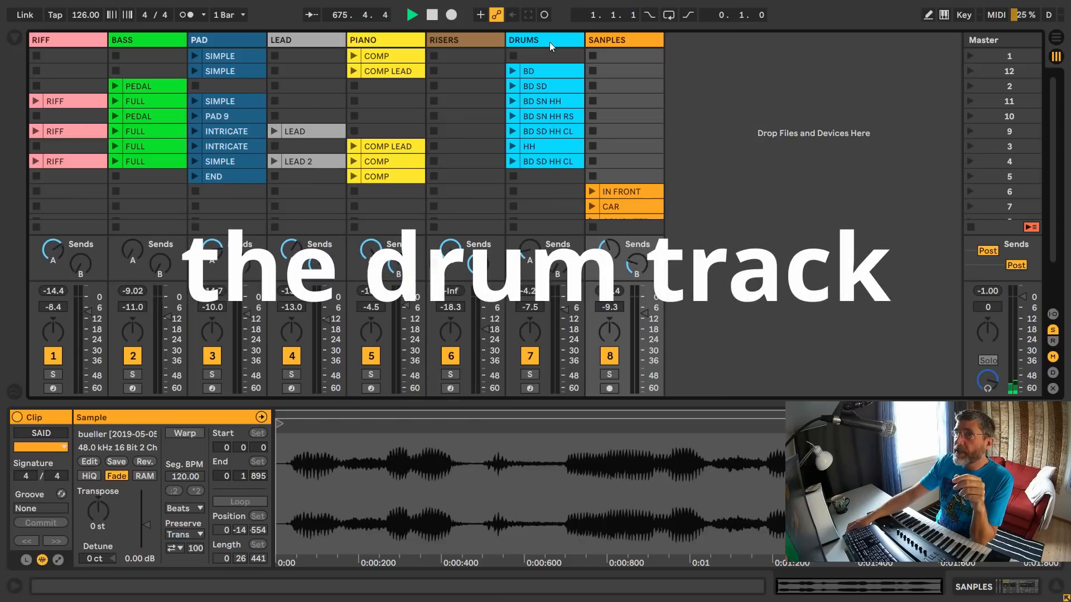
left_click(550, 42)
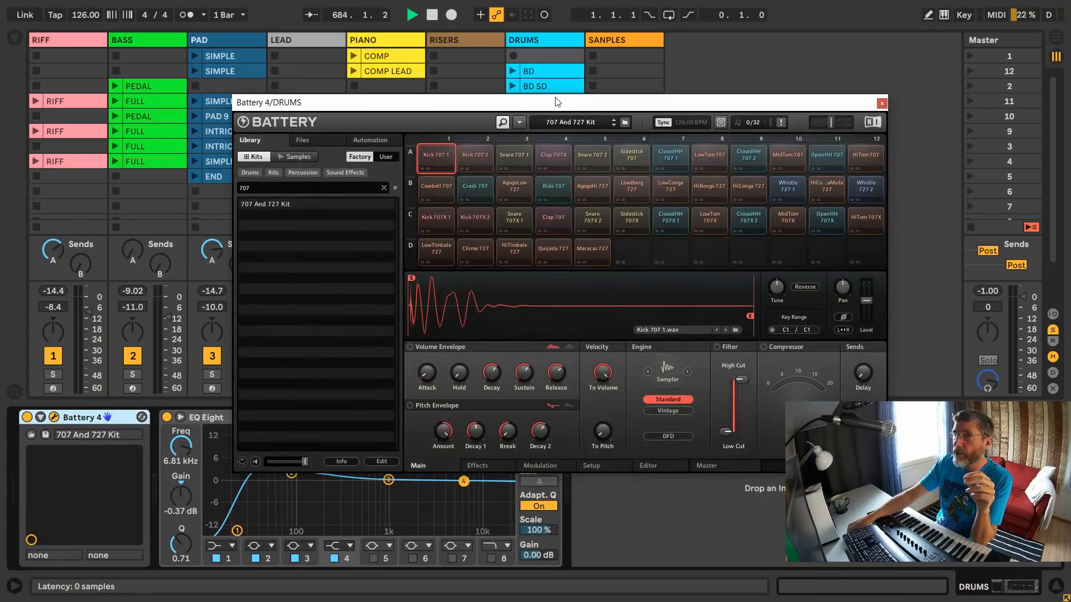
mouse_move(559, 103)
left_mouse_down()
mouse_move(600, 75)
mouse_move(664, 60)
mouse_move(630, 93)
mouse_move(561, 113)
left_mouse_up()
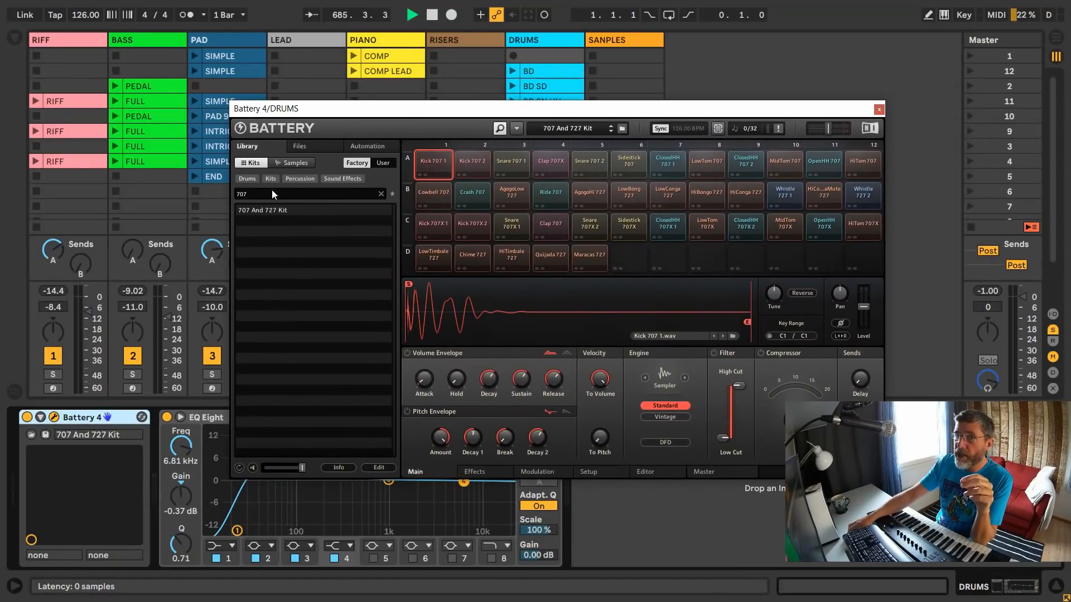
left_click(382, 193)
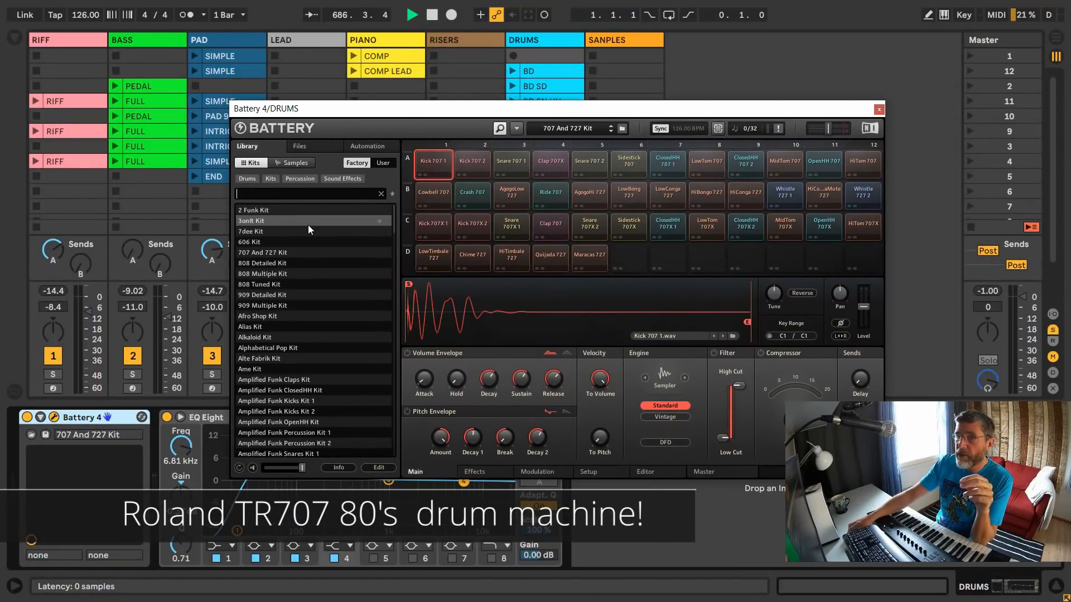
scroll(307, 227, "up", 4)
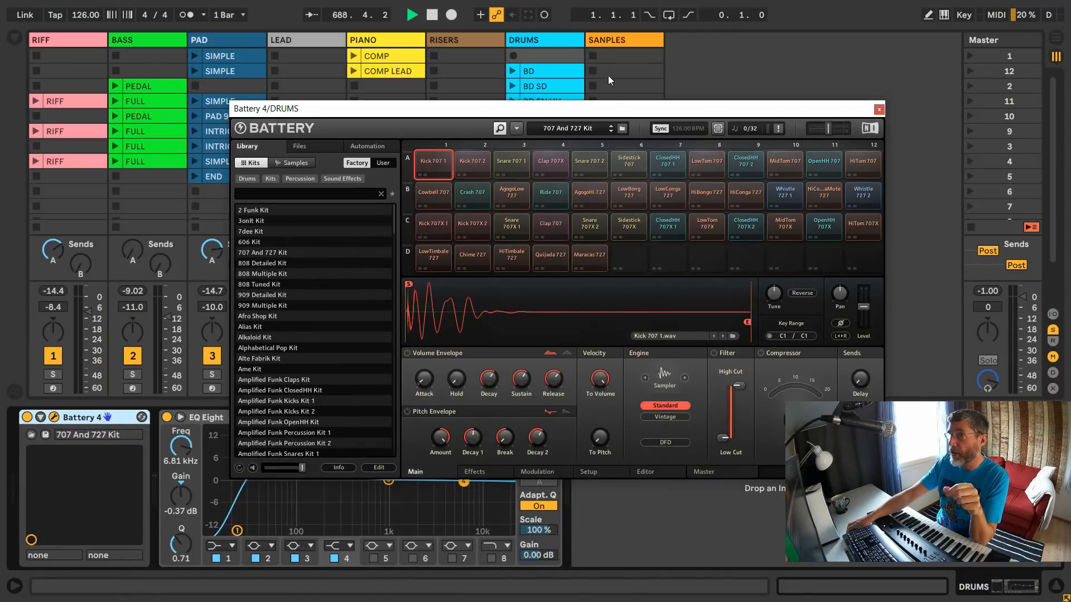
- Play the scene 9 BD SD HH CL drum clip with Battery's pads fully in view, and stop playback
left_click_drag(612, 109, 582, 225)
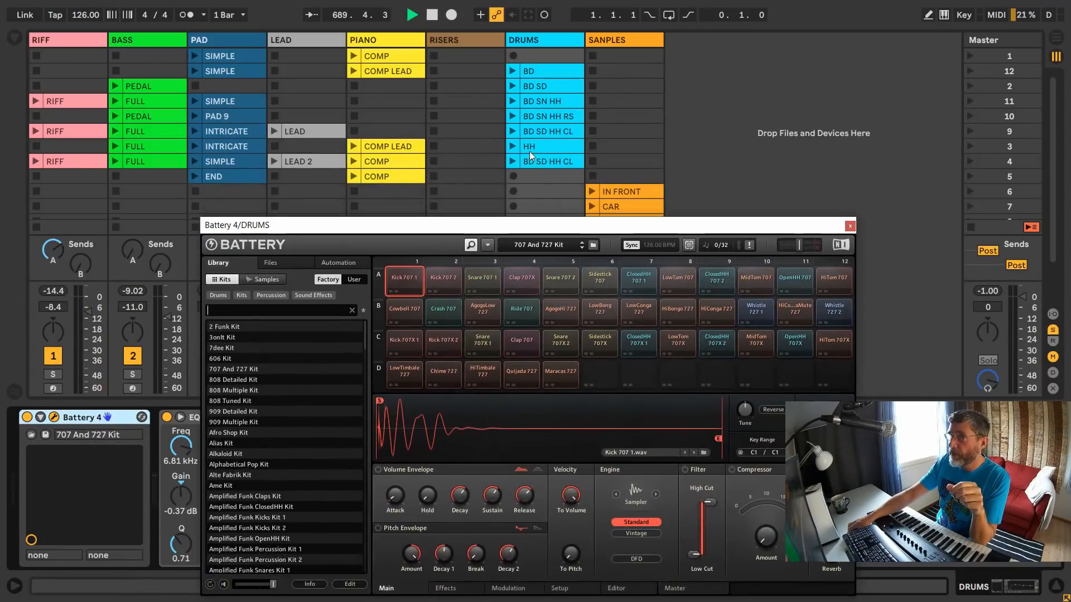
left_click(513, 131)
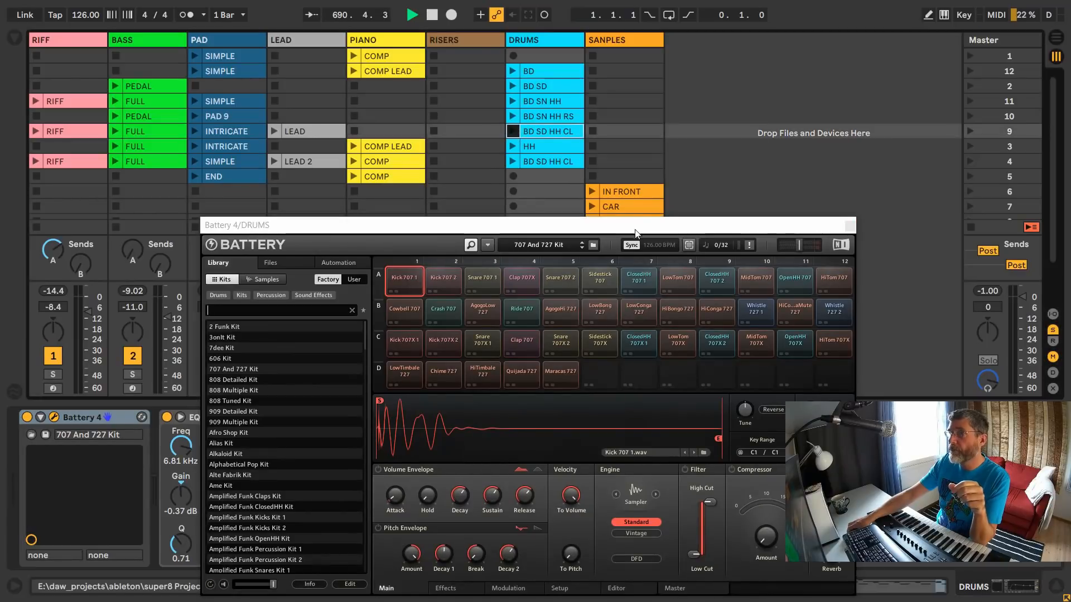
left_click_drag(636, 223, 618, 51)
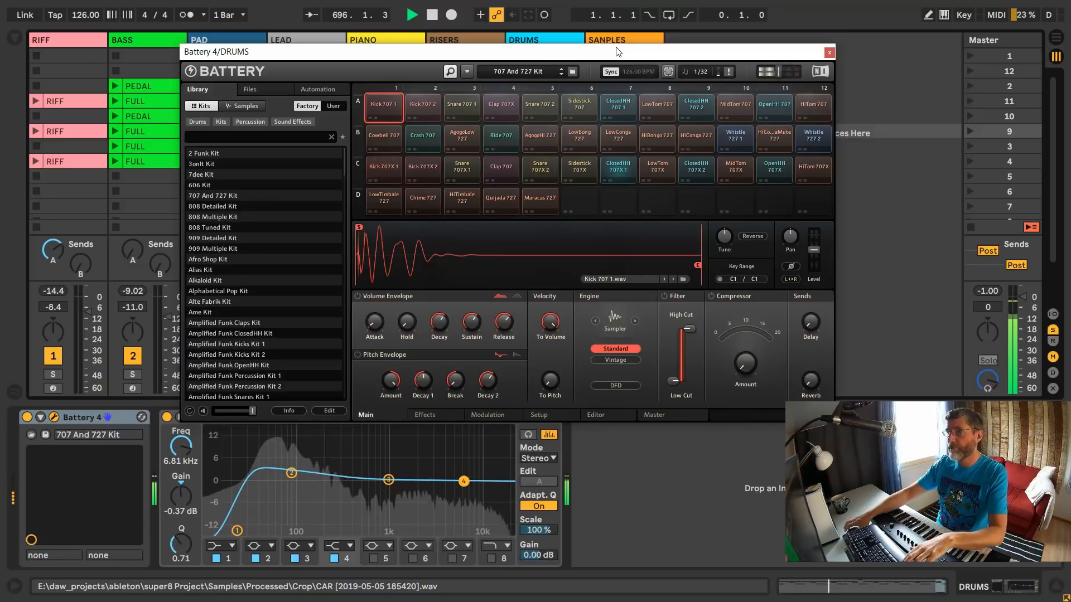
key("space")
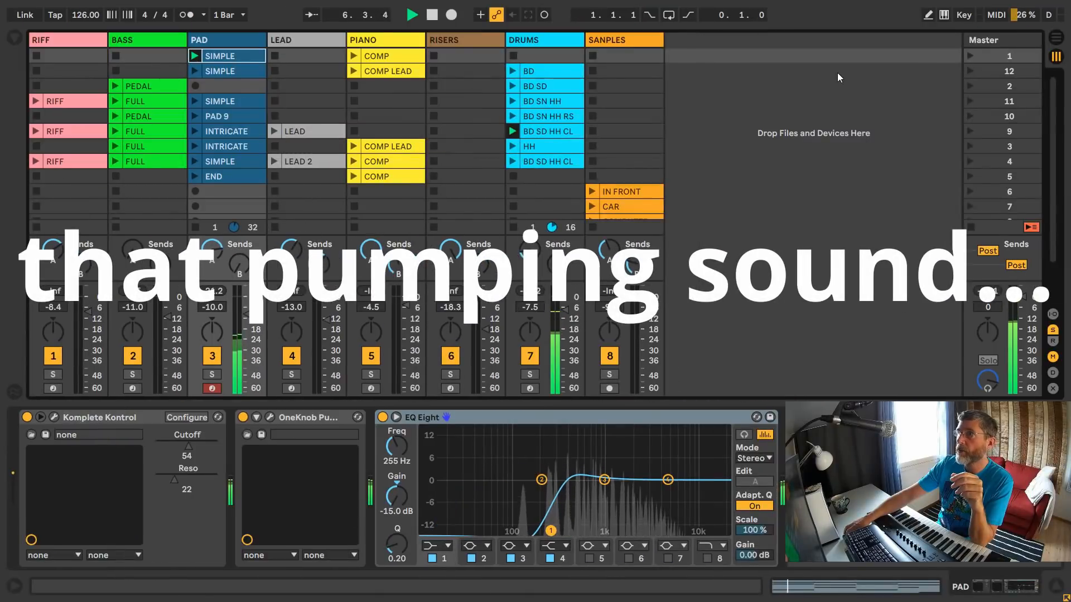
- Launch scene 1, restart it after a stop, and open the OneKnob Pumper effect on the PAD track
left_click(973, 53)
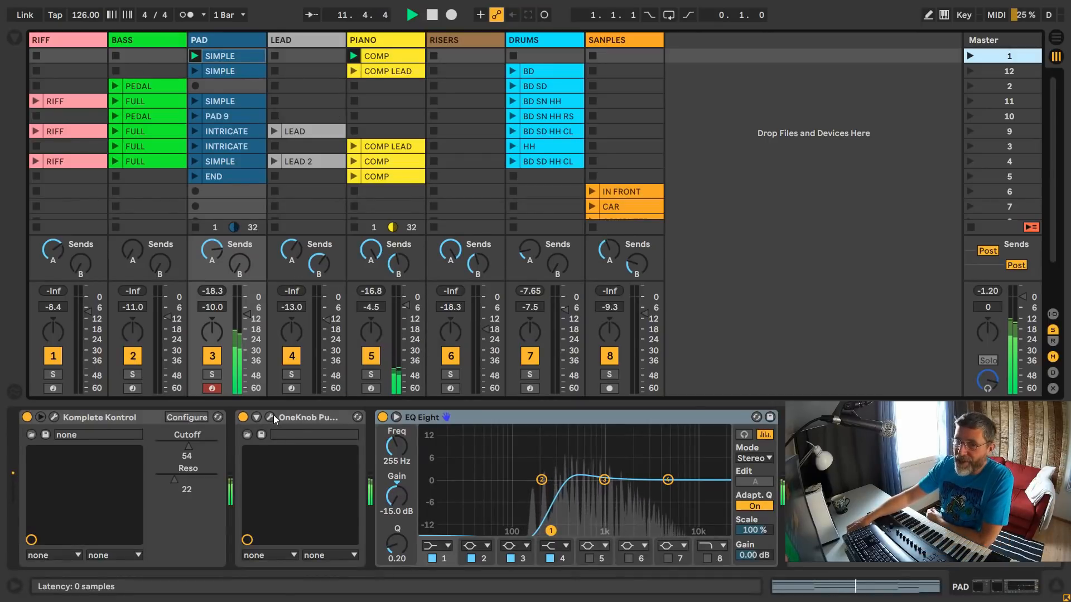
key("space")
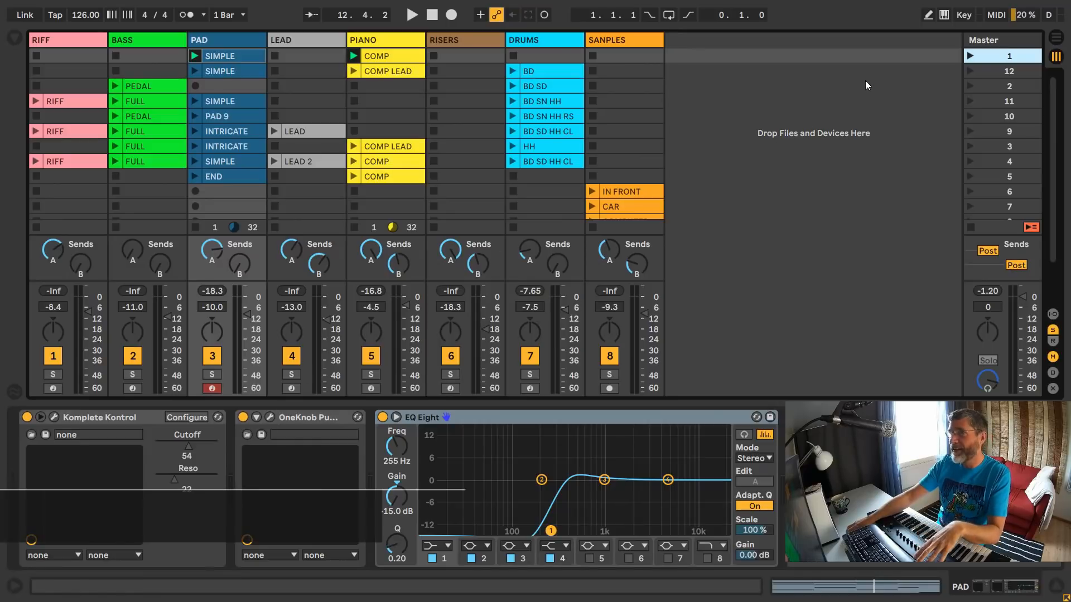
left_click(970, 55)
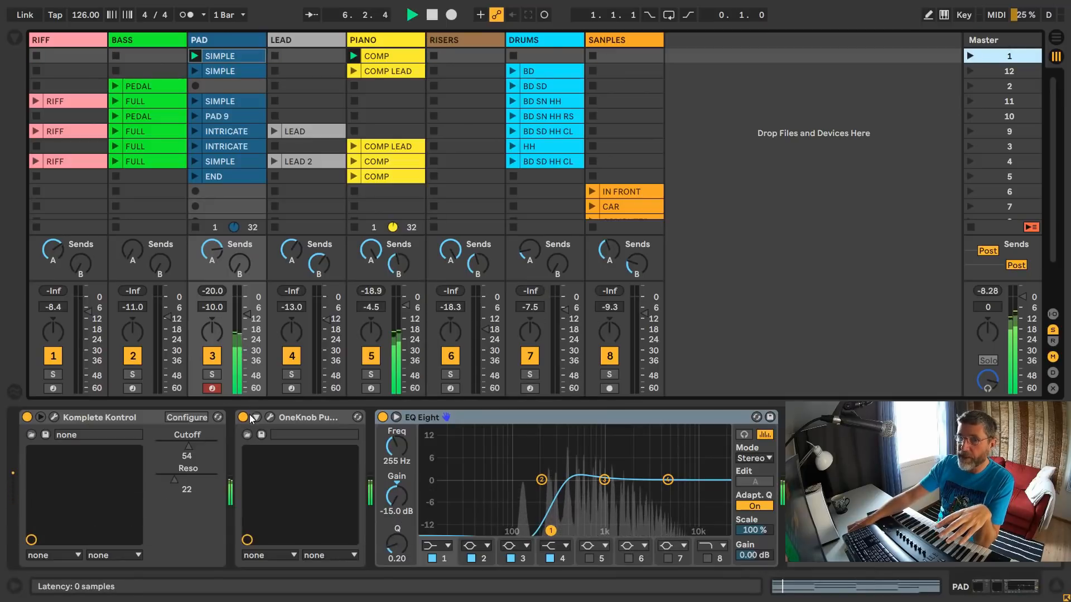
left_click(269, 418)
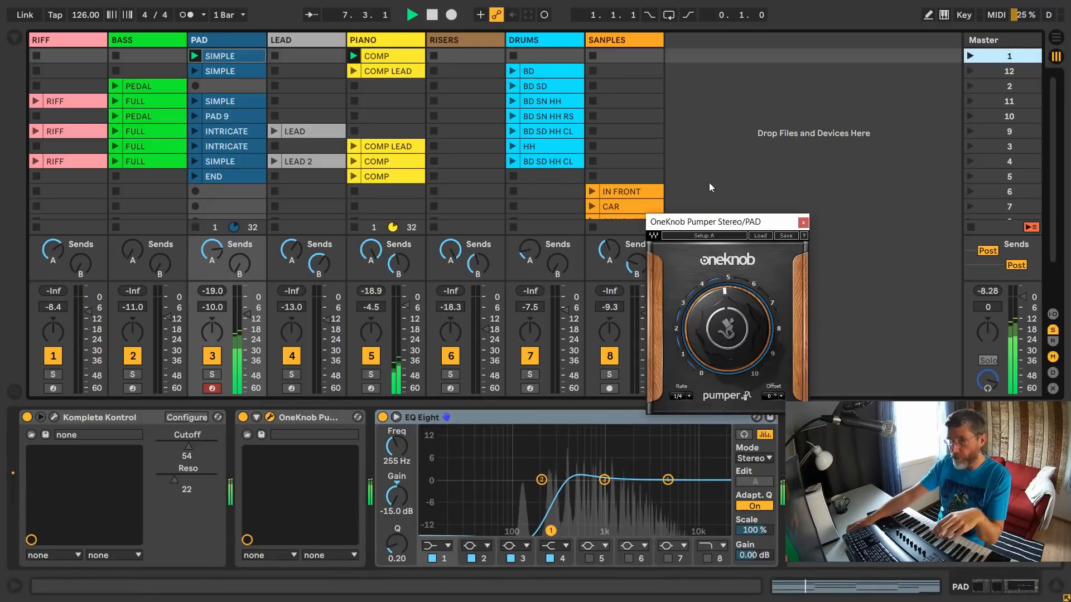
left_click(216, 42)
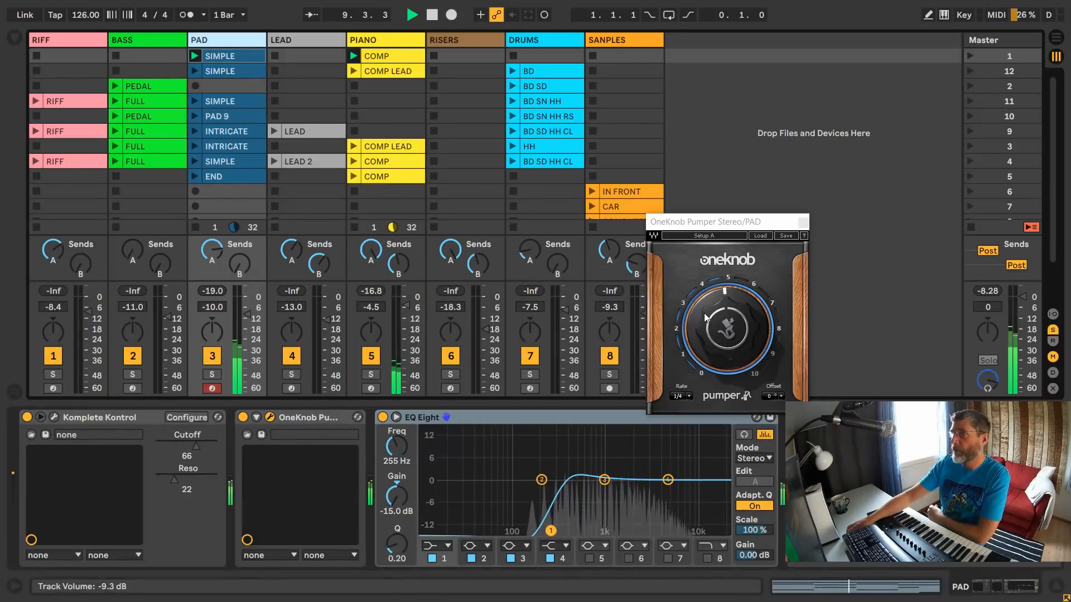
- Raise the OneKnob Pumper amount to 10, and lower it back to slightly above 5
left_click_drag(715, 330, 714, 293)
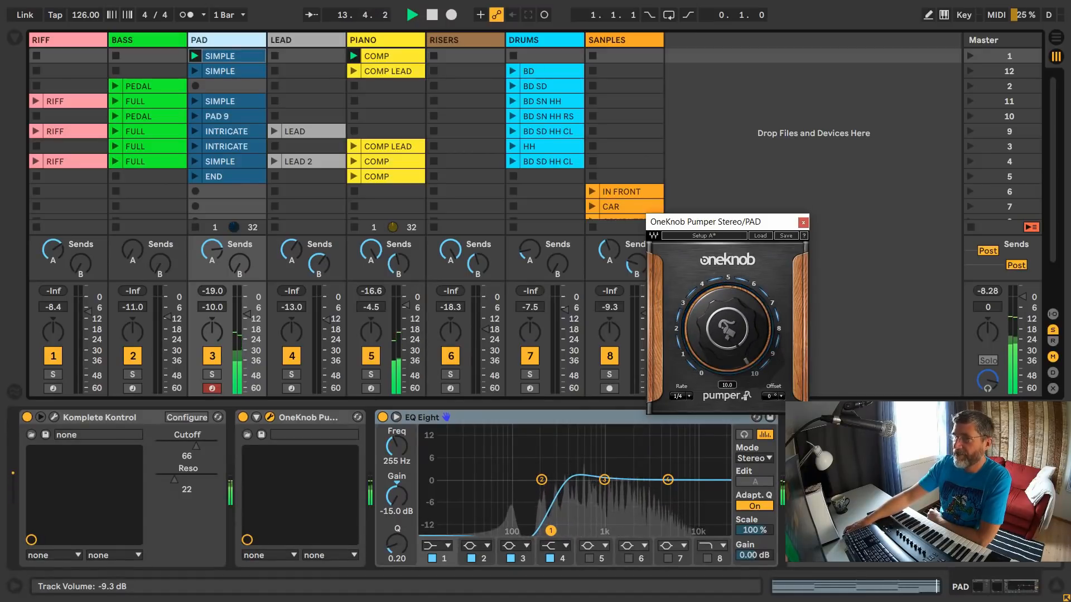
left_click_drag(709, 226, 461, 120)
left_click_drag(479, 224, 479, 256)
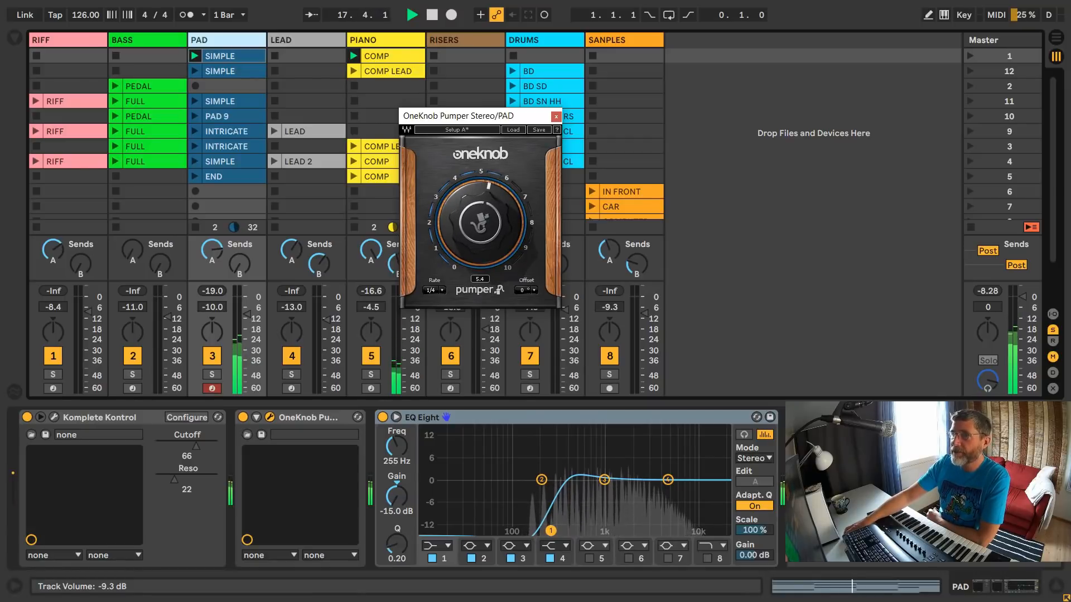
- Try the Pumper rates 3/16 and 3/8 while the pad plays, and return the rate to 1/4
left_click(440, 290)
left_click(442, 290)
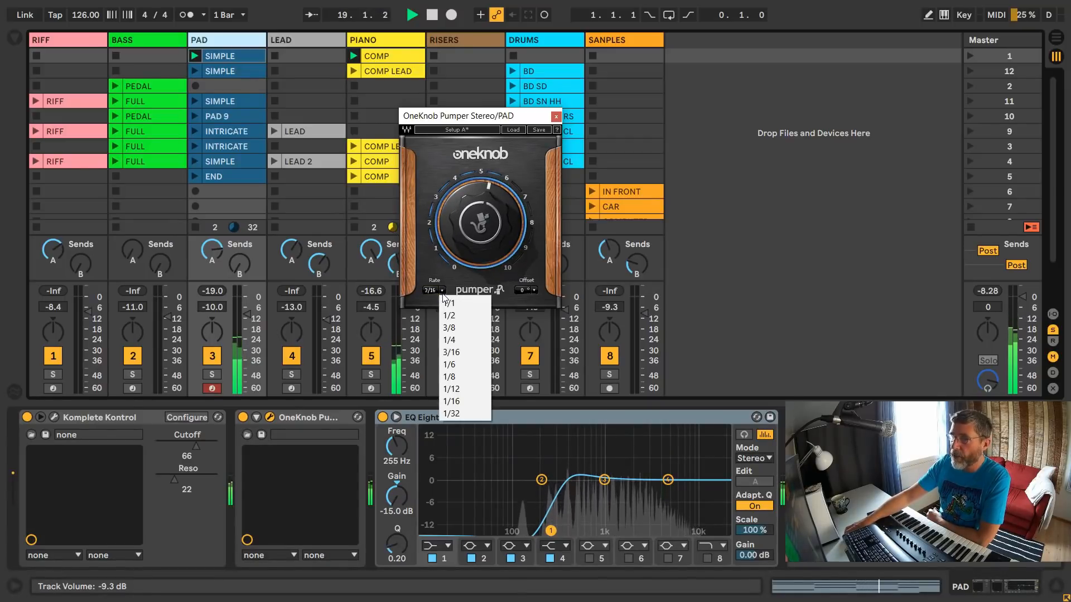
left_click(455, 351)
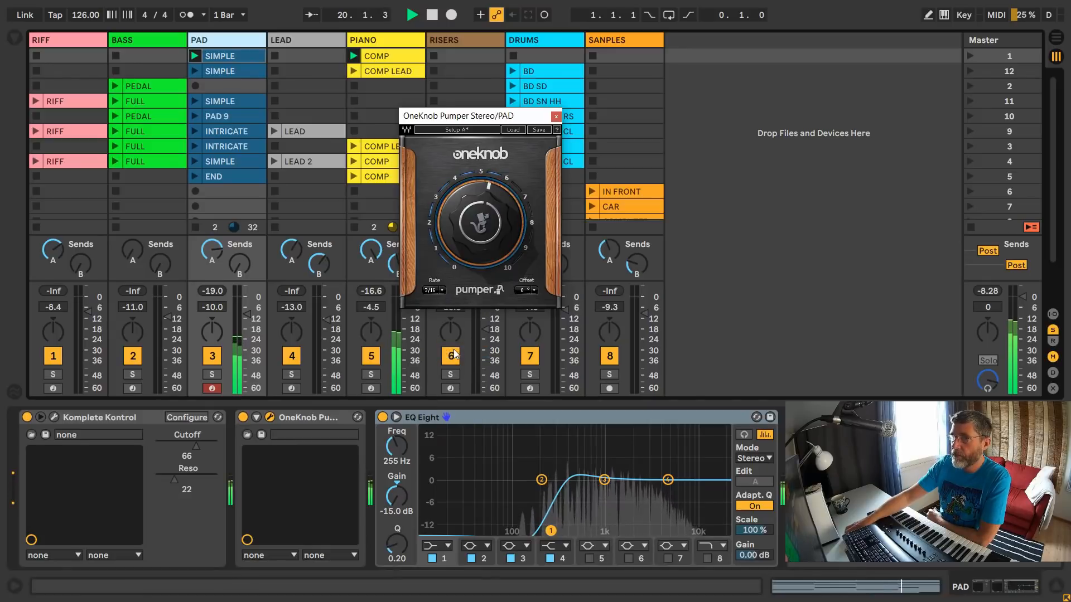
left_click(444, 291)
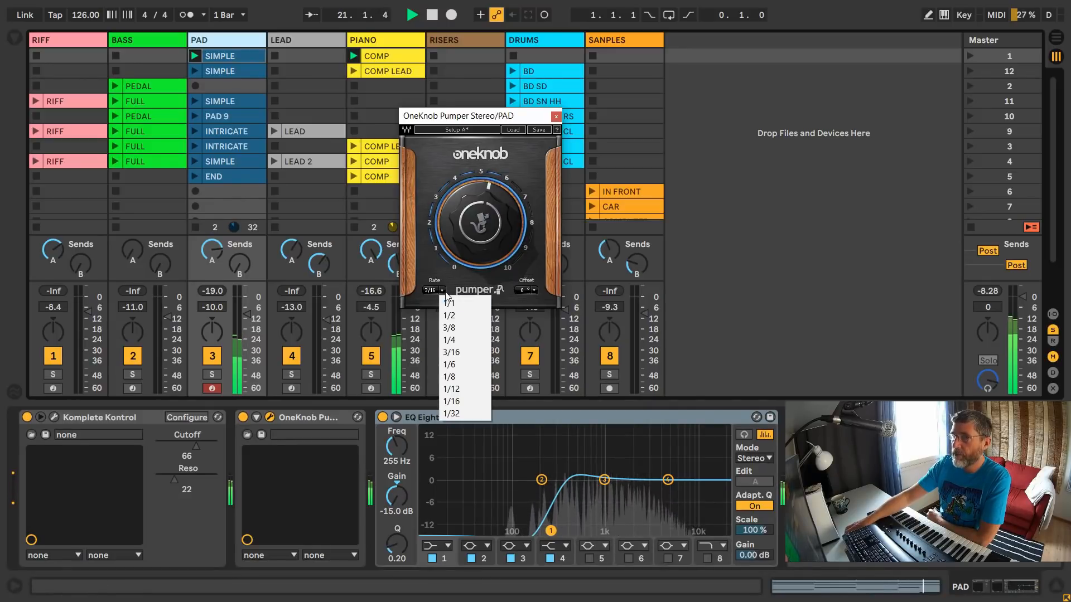
left_click(453, 327)
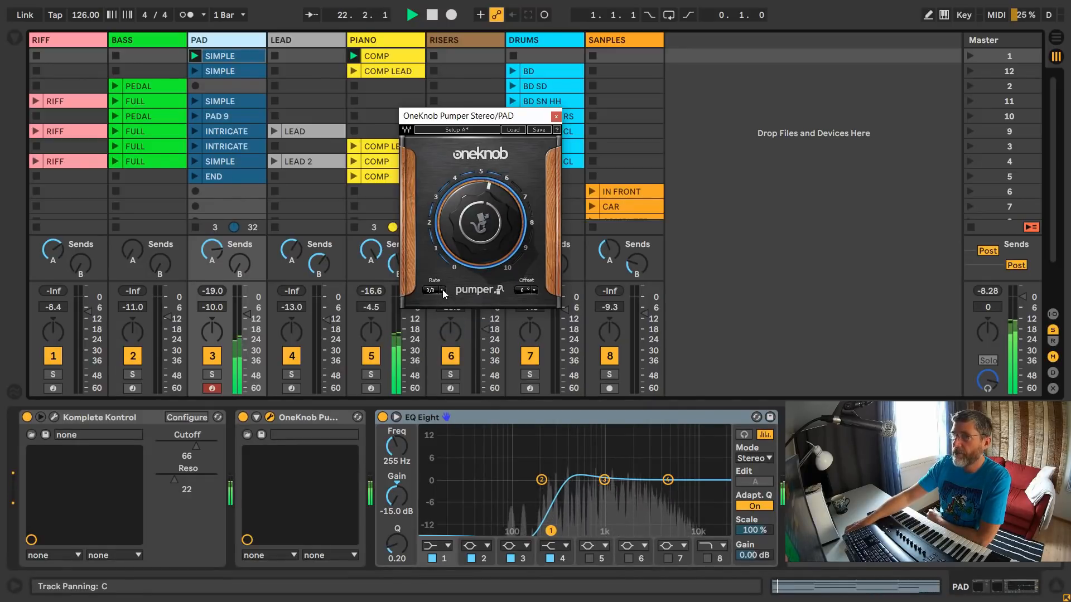
left_click(442, 290)
left_click(452, 340)
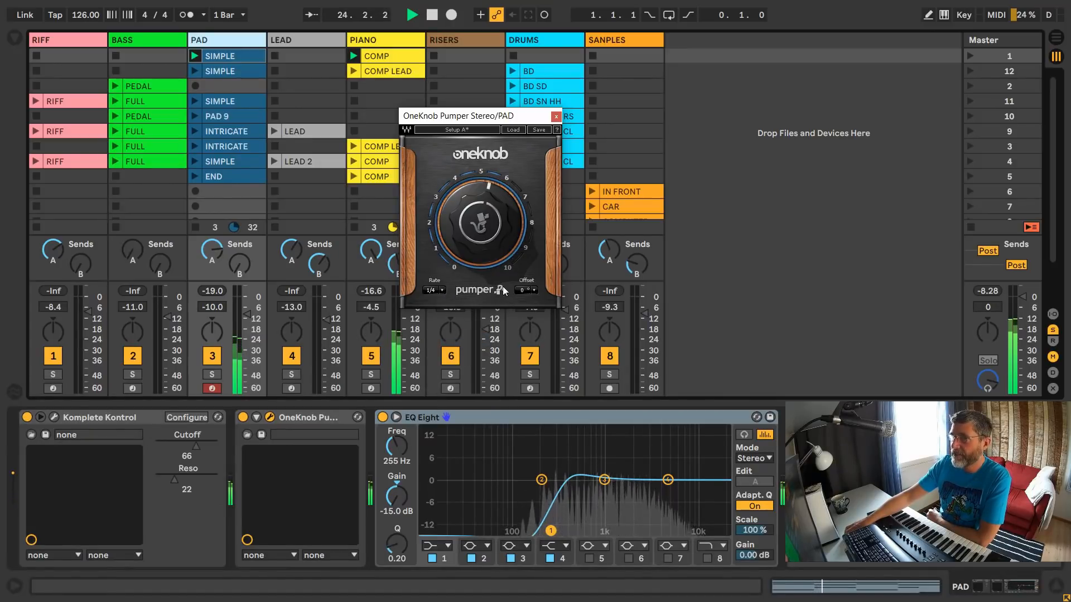
- View the Pumper's offset choices without changing the offset, then stop playback and close the plug-in window
left_click(531, 291)
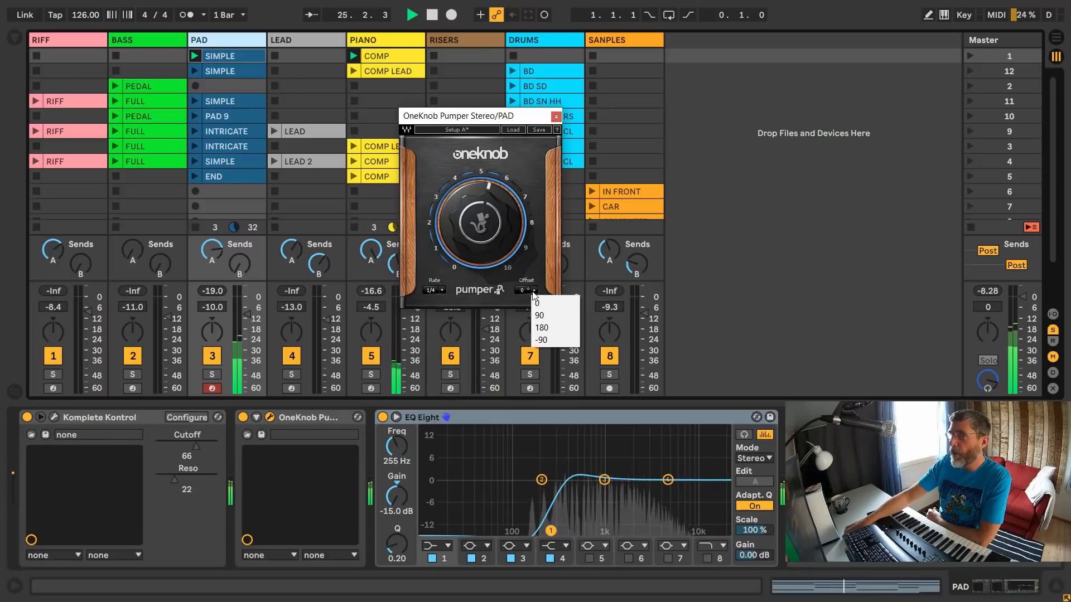
left_click(480, 119)
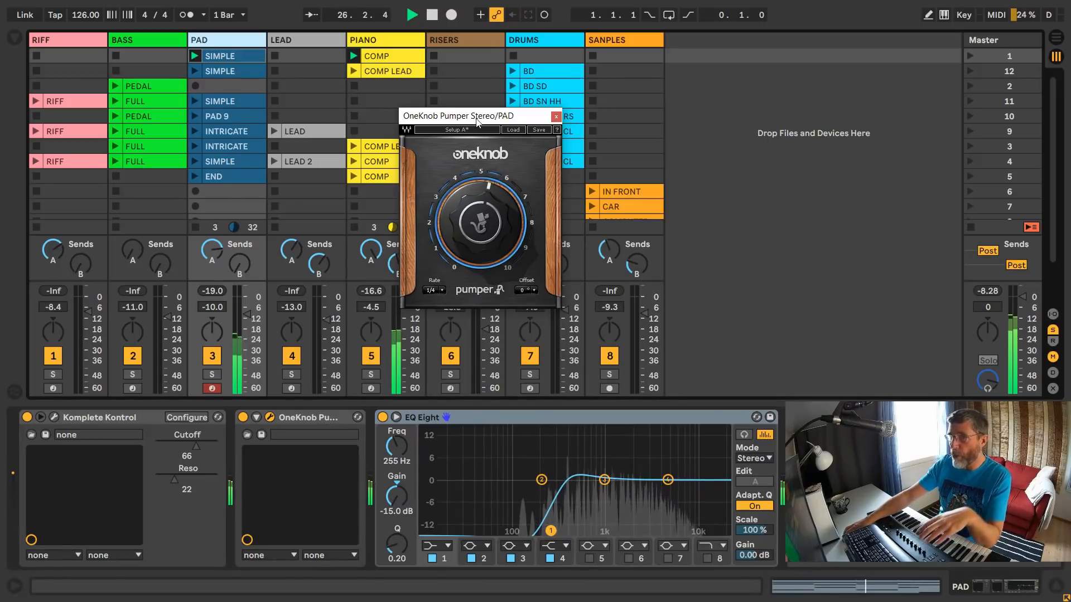
key("space")
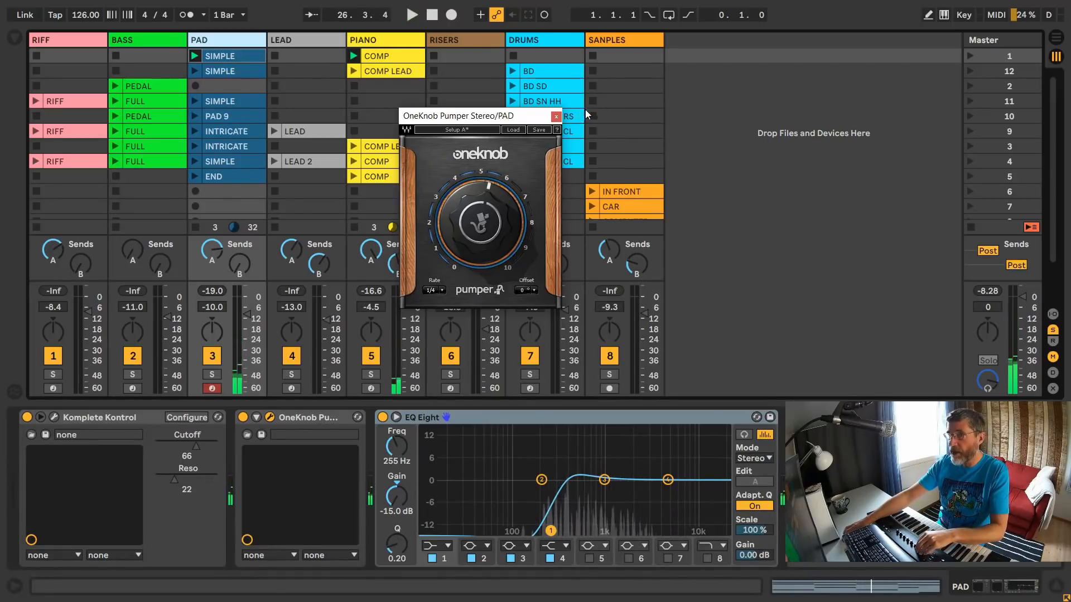
left_click(556, 117)
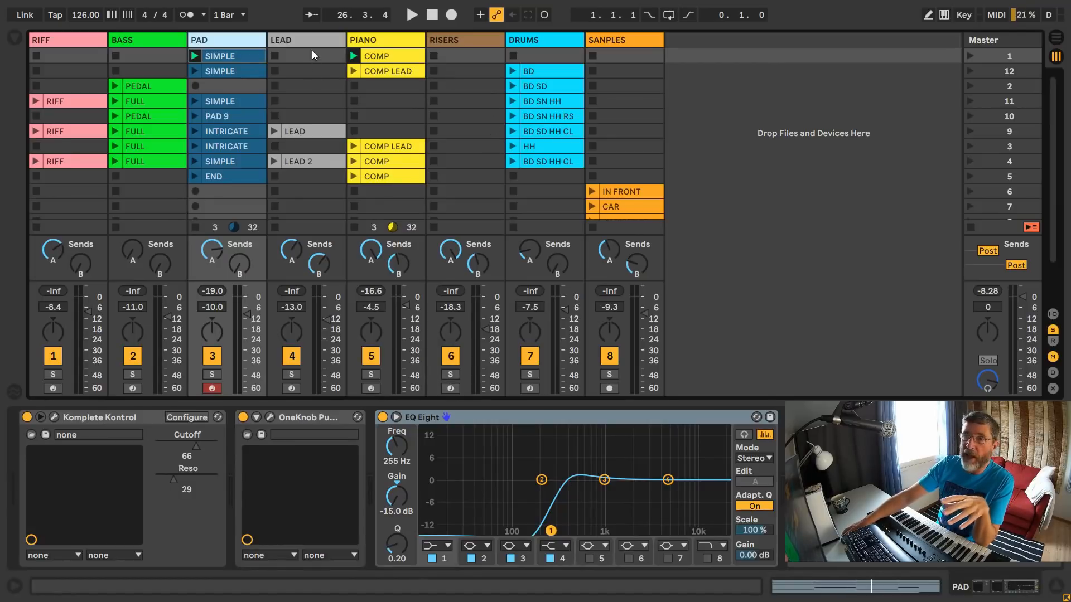
- Launch scene 12, switch to scene 2 while it plays, and stop playback
left_click(970, 72)
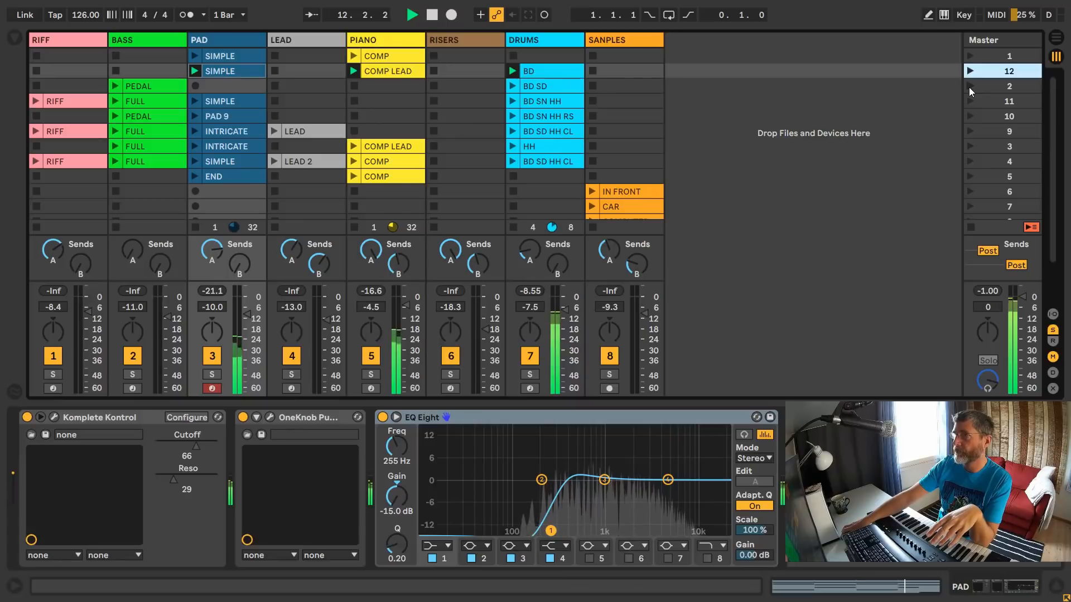
left_click(969, 87)
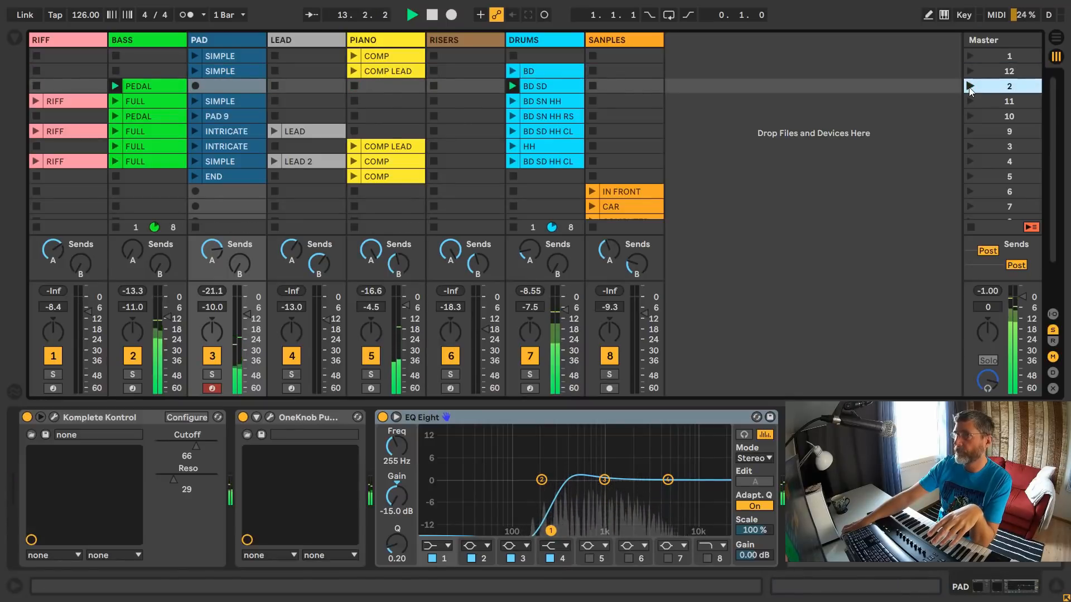
key("space")
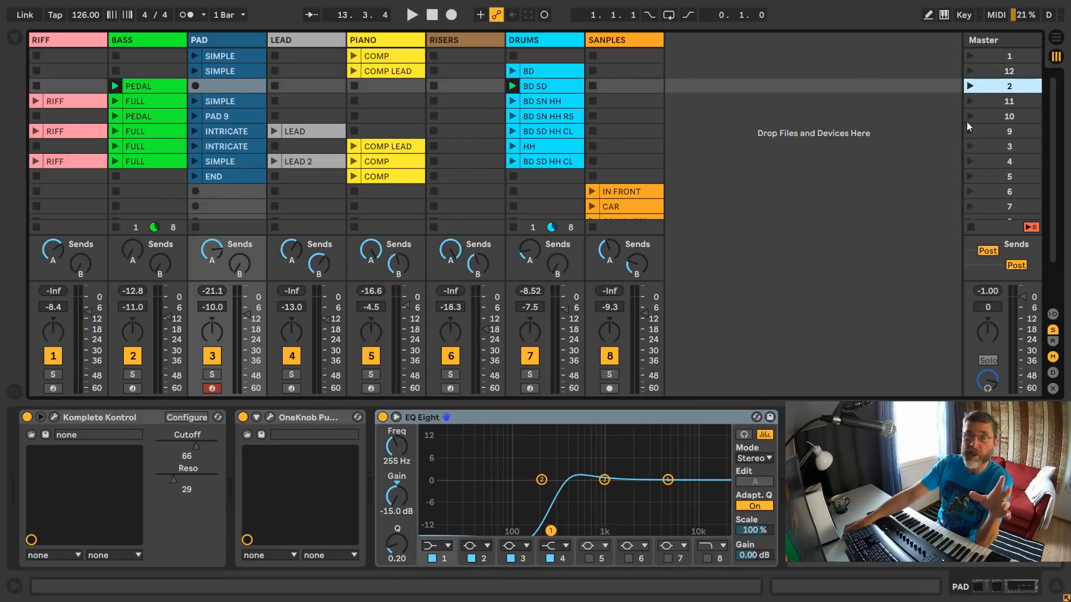
- Stop all clips, launch the first SIMPLE clip on the PAD track, and lower its EQ Eight low-cut frequency to 48.9 Hz
double_click(229, 39)
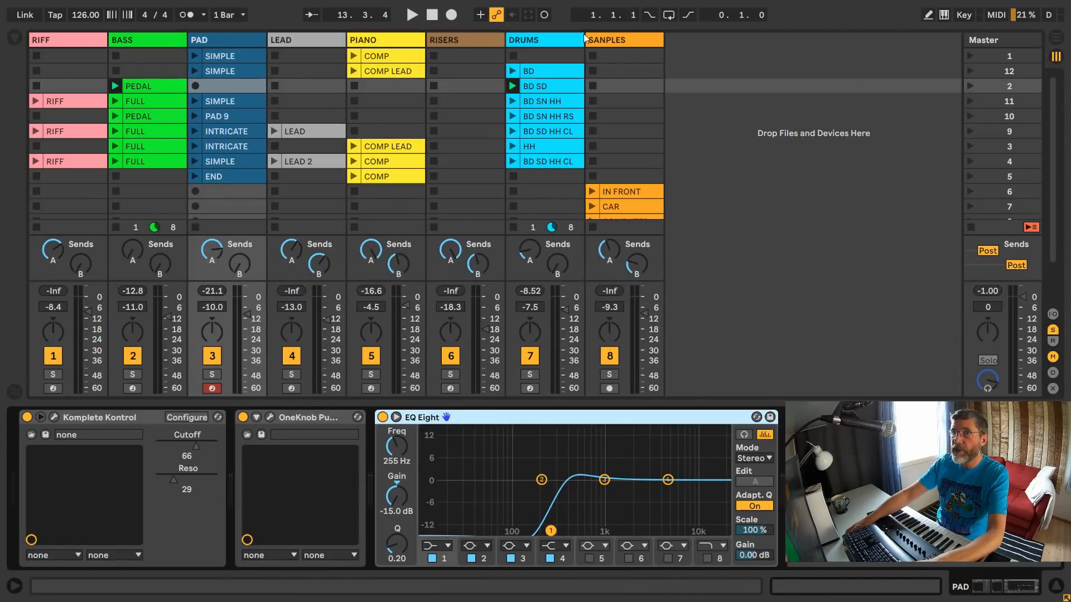
left_click(973, 226)
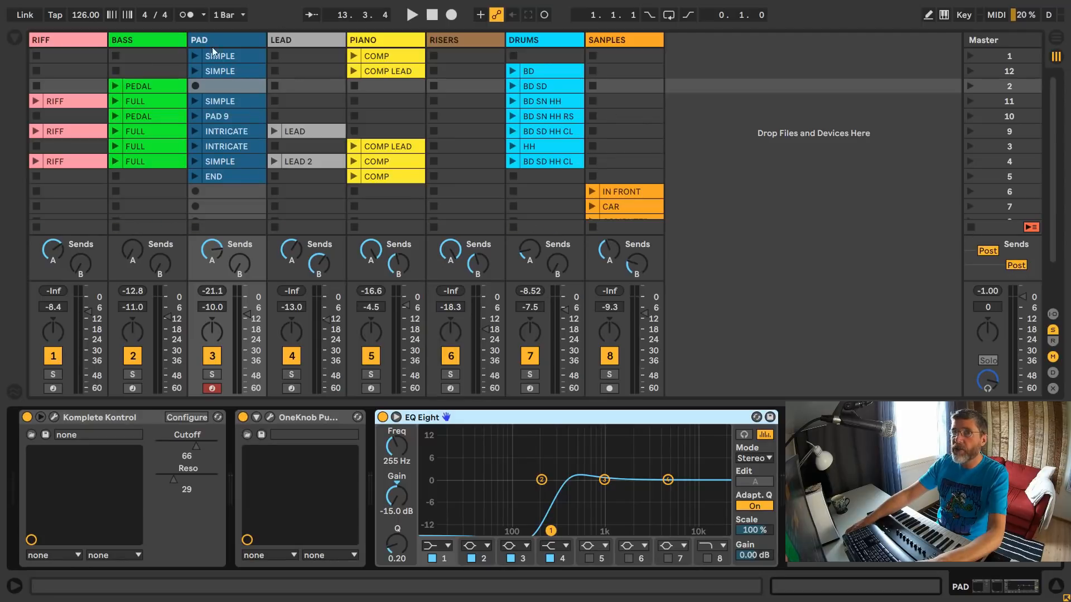
left_click(195, 55)
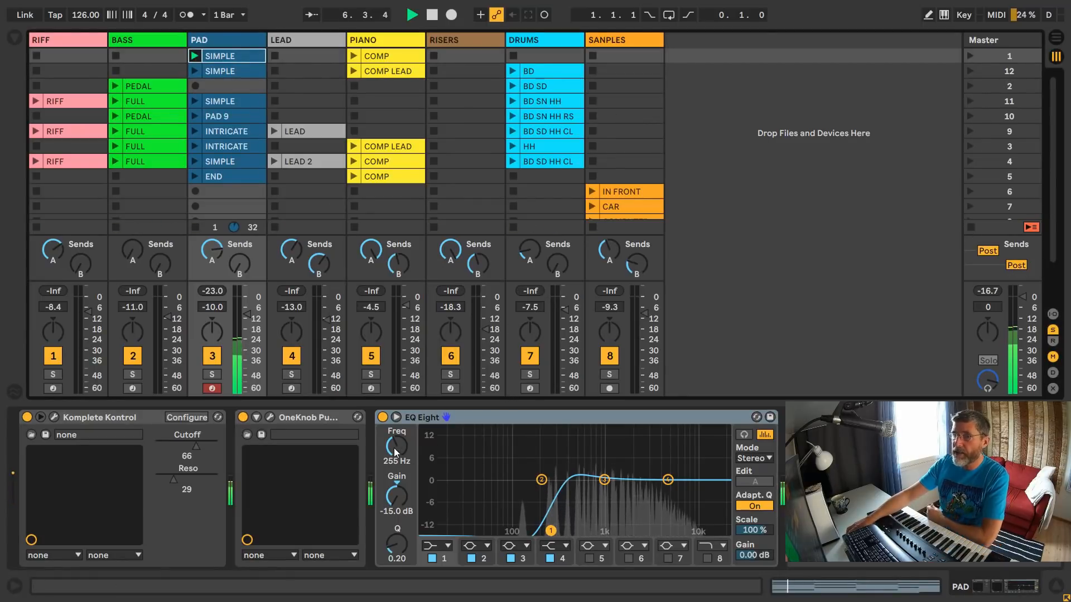
left_click_drag(394, 452, 395, 475)
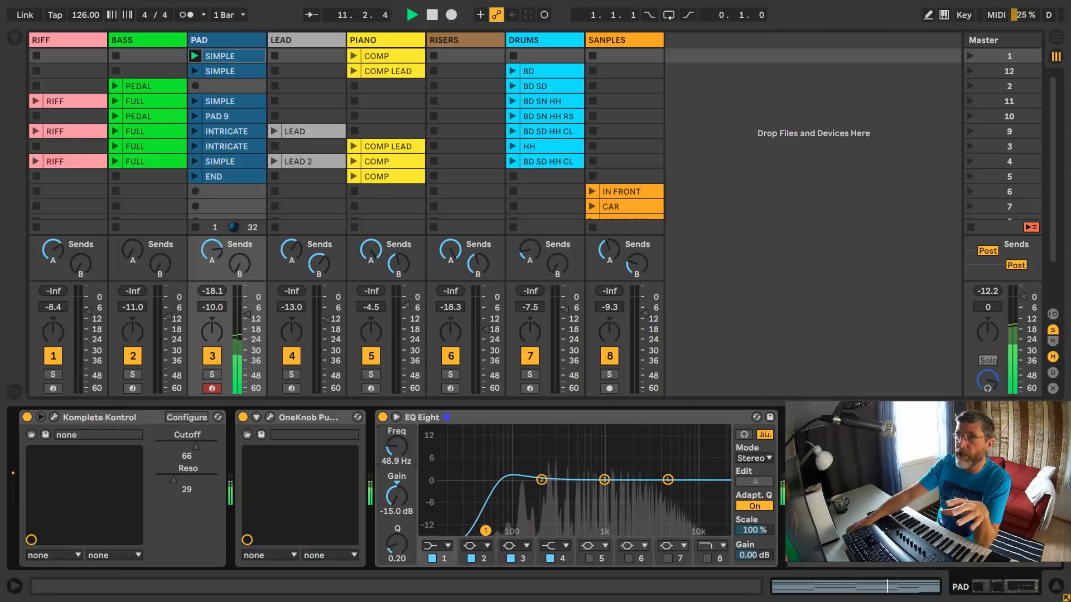
- View the device chains of the PIANO, DRUMS and BASS tracks in turn while the pad plays
left_click(384, 42)
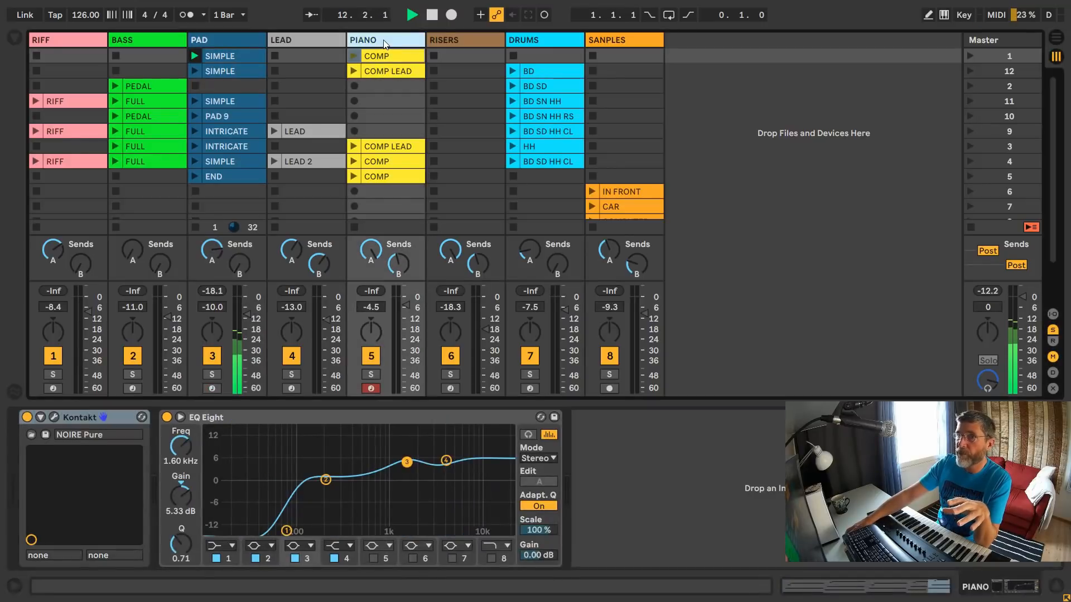
left_click(537, 42)
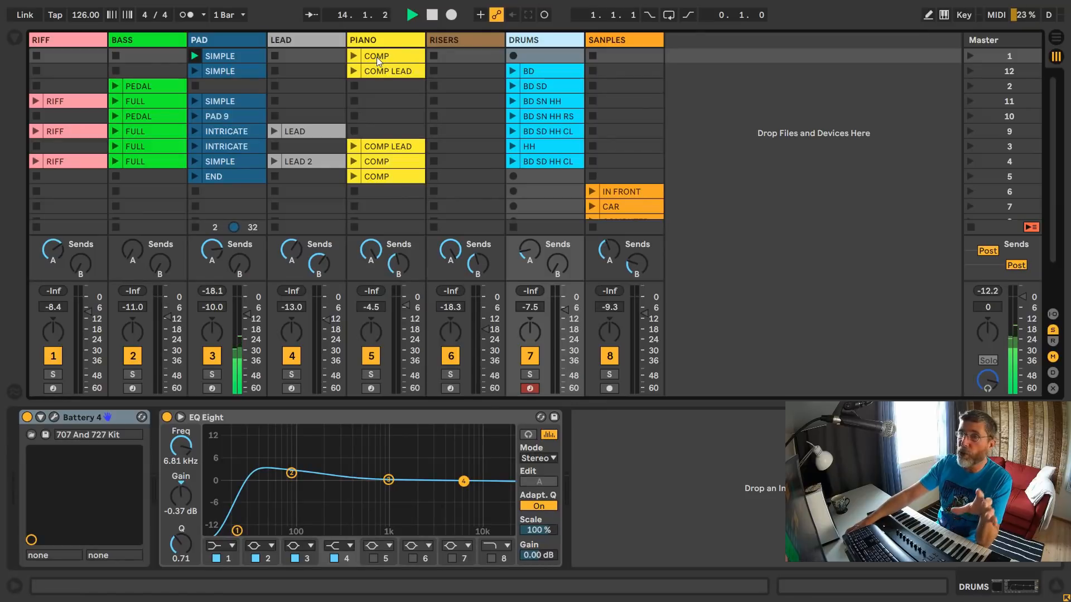
left_click(148, 39)
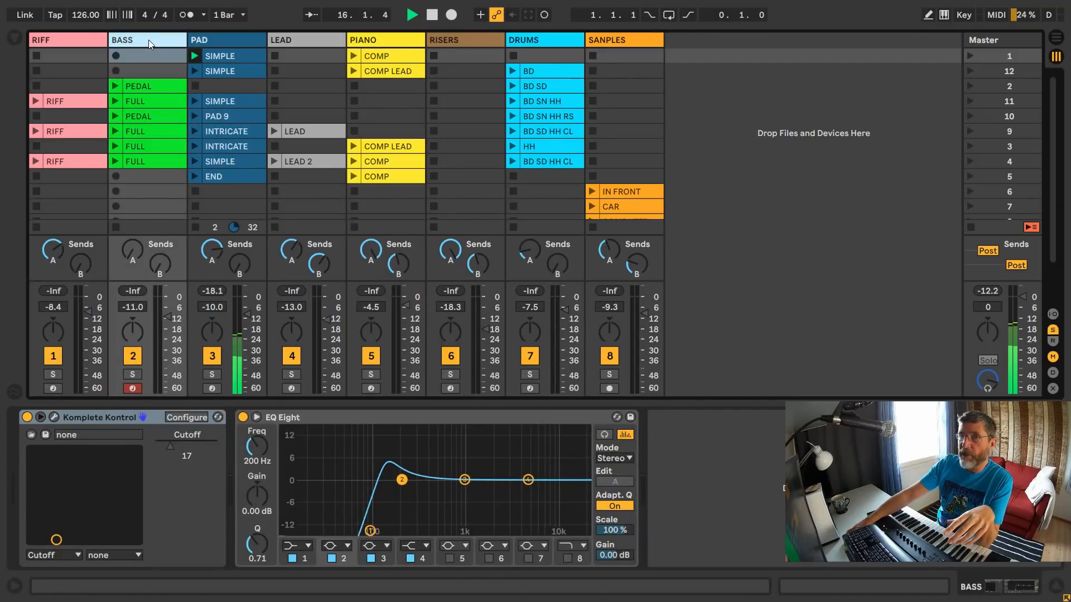
- Launch scenes 12 and 2, sweep the BASS track's EQ Eight low-cut frequency to 31.9 Hz, and stop all clips
left_click(966, 75)
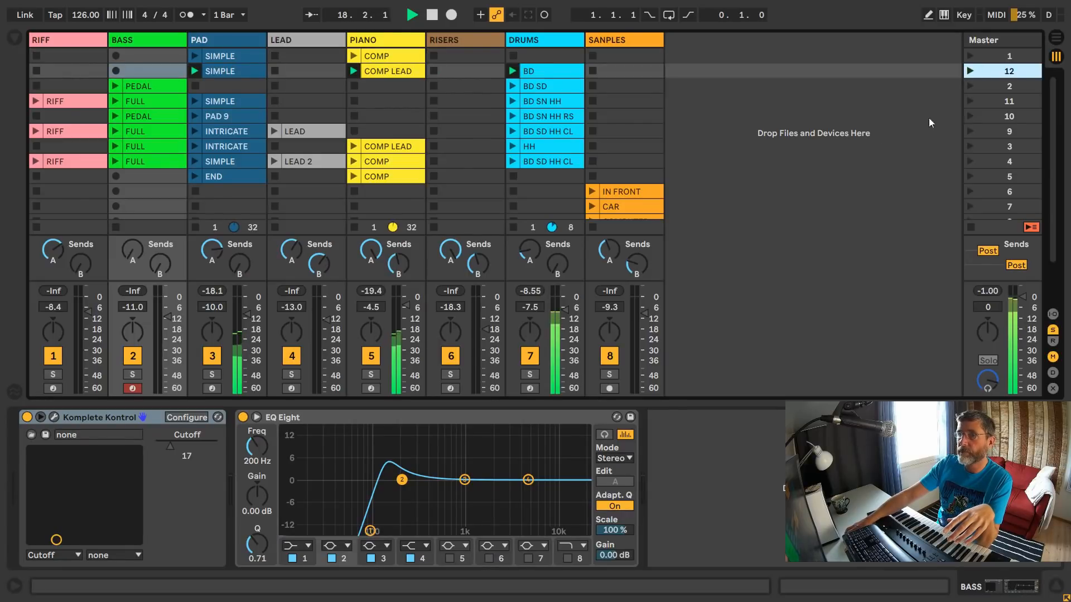
left_click(969, 86)
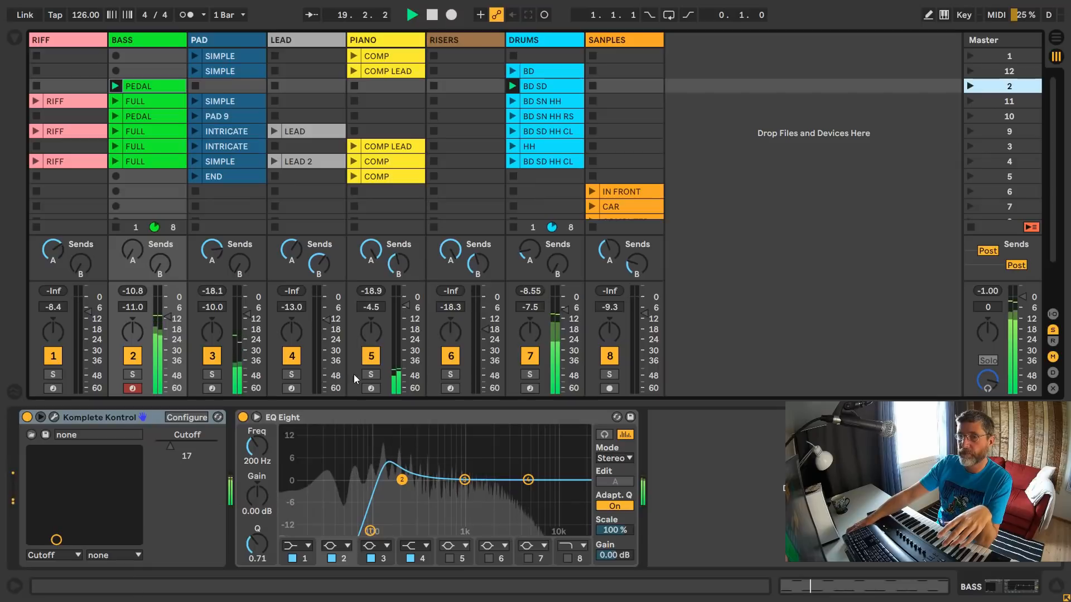
left_click_drag(277, 437, 281, 481)
left_click(370, 531)
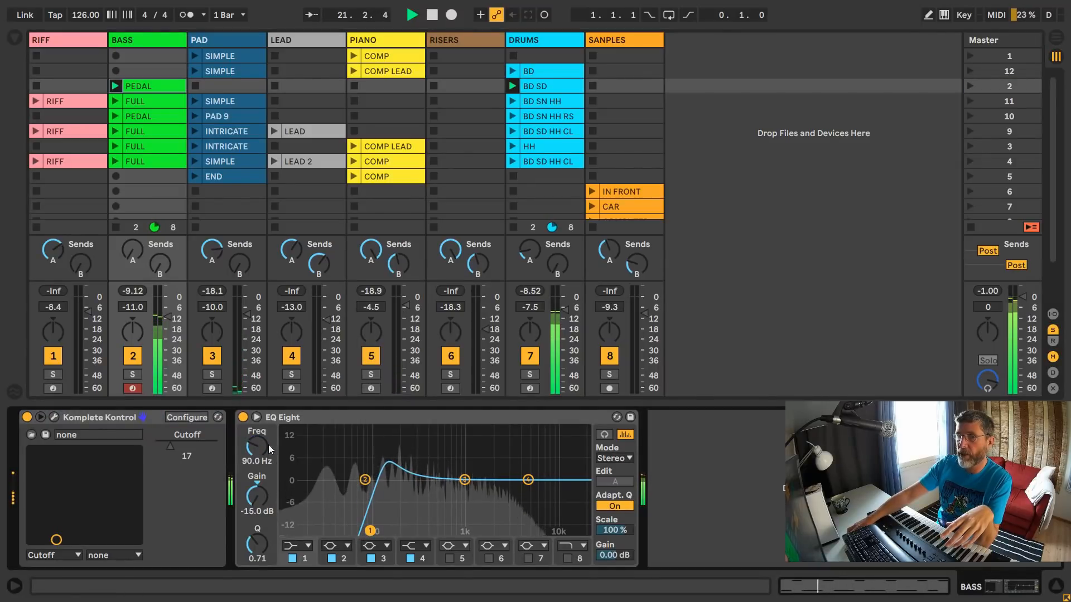
left_click_drag(259, 445, 259, 428)
left_click_drag(414, 531, 329, 531)
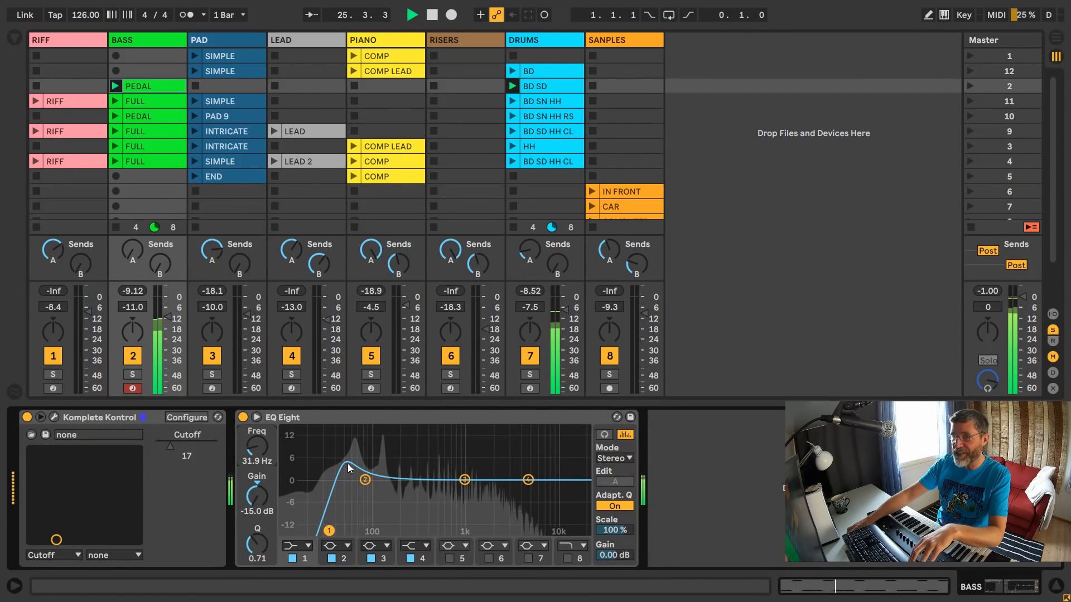
left_click(972, 229)
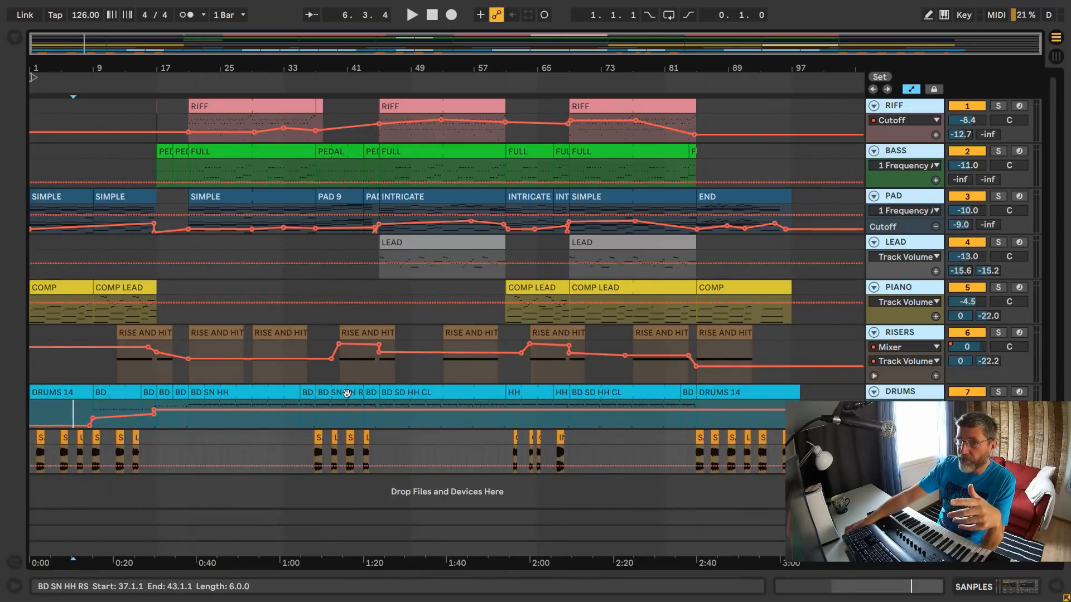
- Play the BD SN HH RS drum fill clip at bar 43 in the arrangement, enlarging the note editor temporarily to examine its notes
left_click(121, 392)
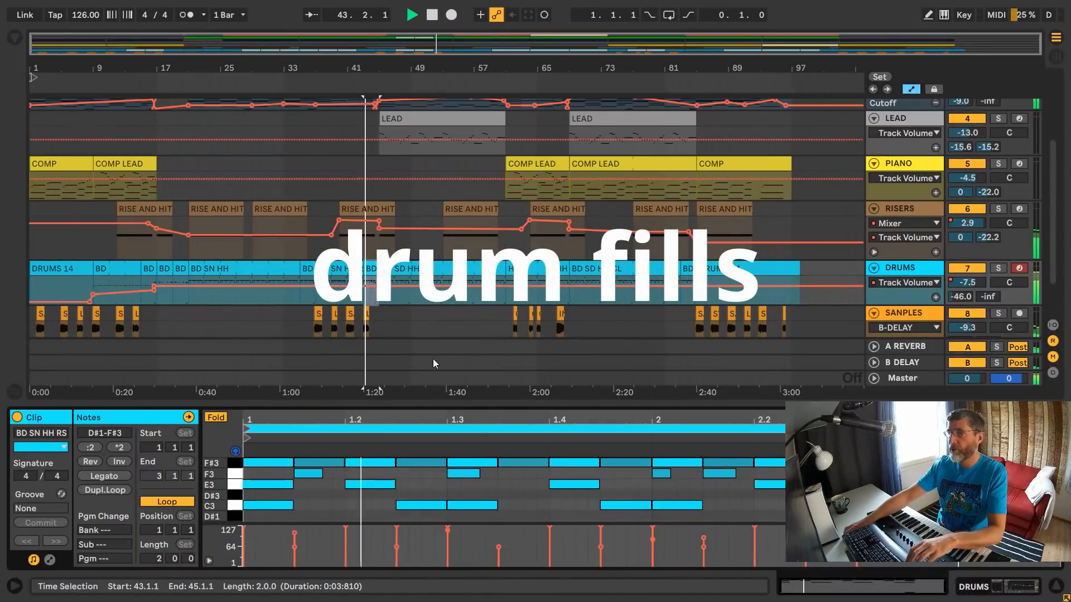
left_click_drag(440, 404, 465, 199)
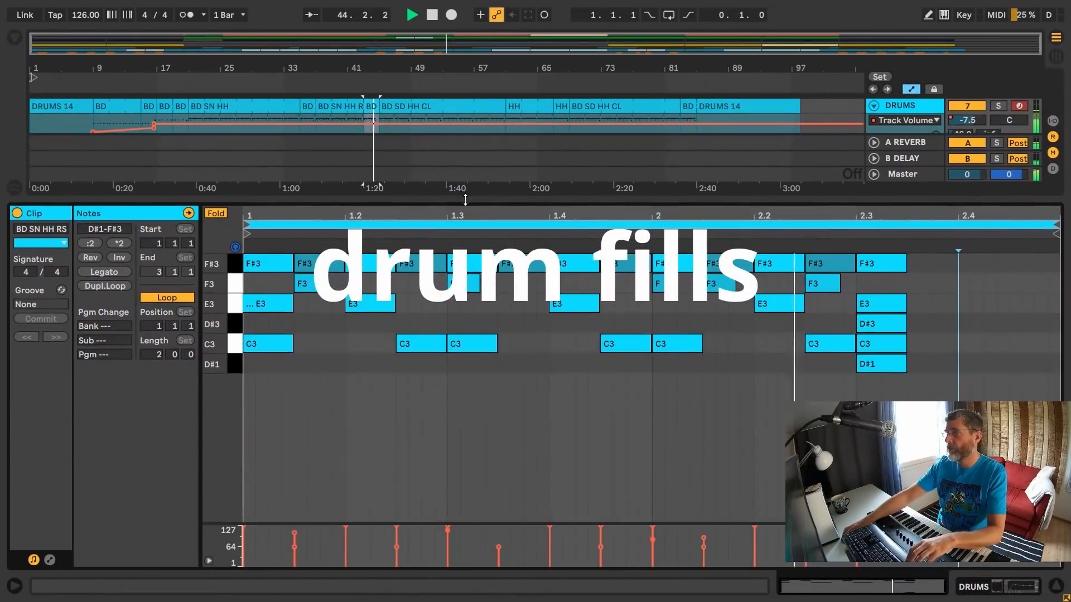
key("space")
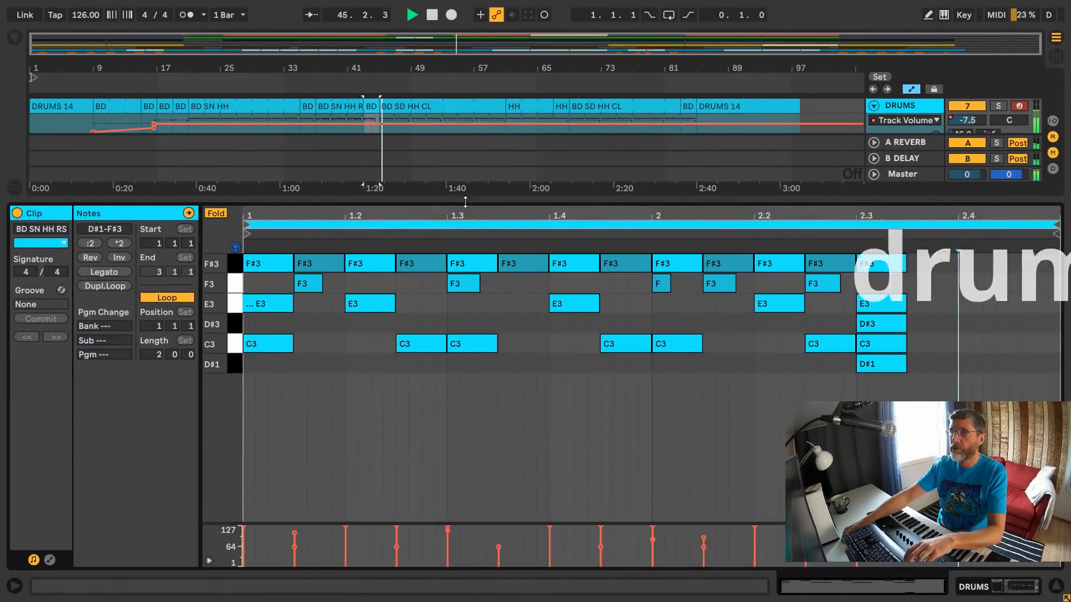
left_click_drag(469, 199, 466, 404)
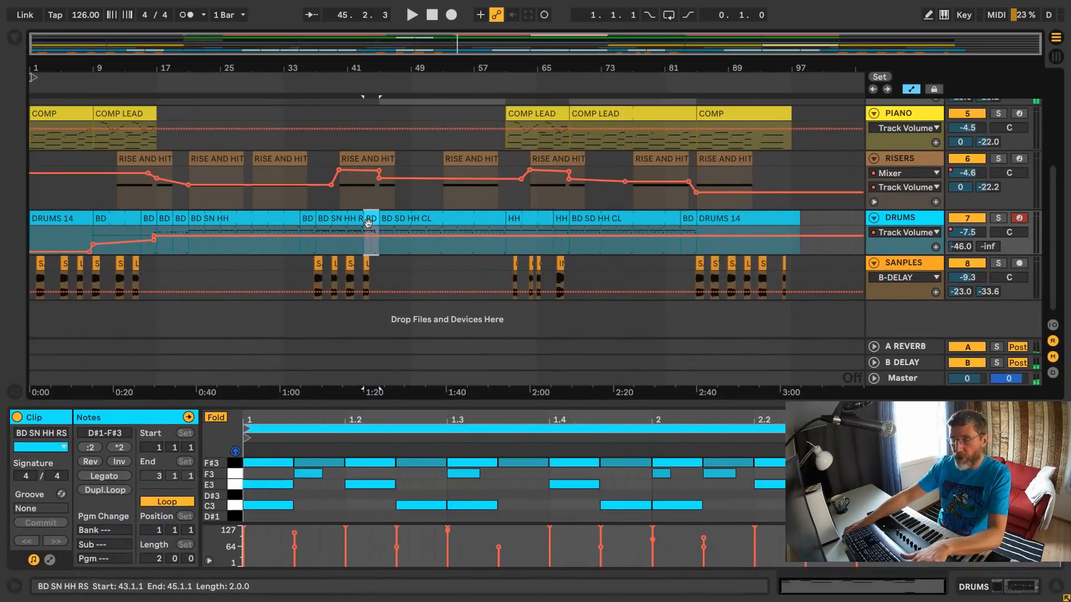
- Select the short PEDAL clip at bar 43 on the BASS track, examine its notes, and play that section
scroll(381, 212, "up", 5)
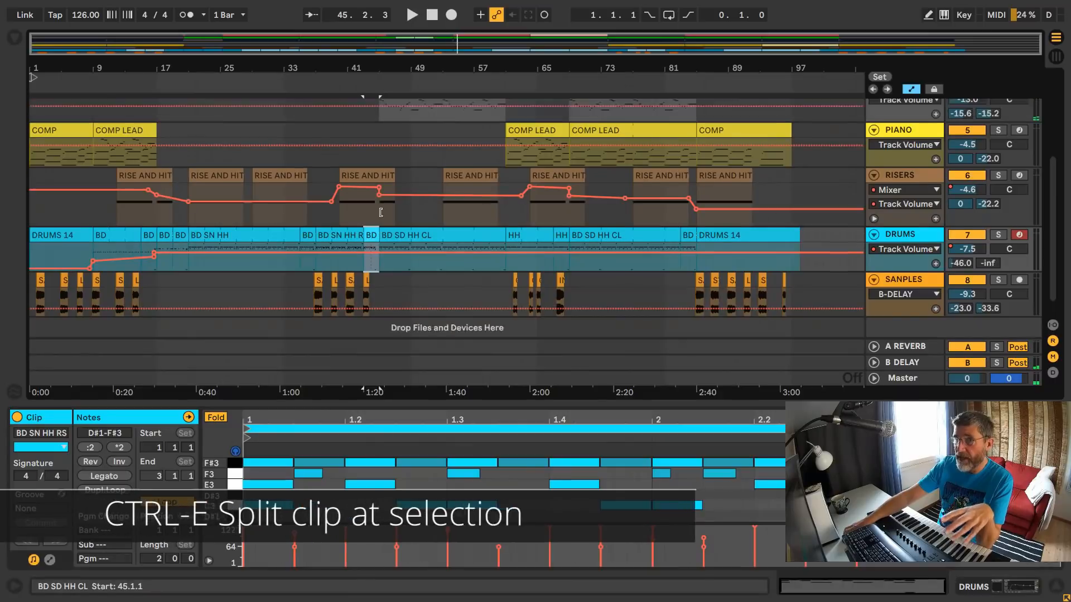
scroll(381, 212, "up", 3)
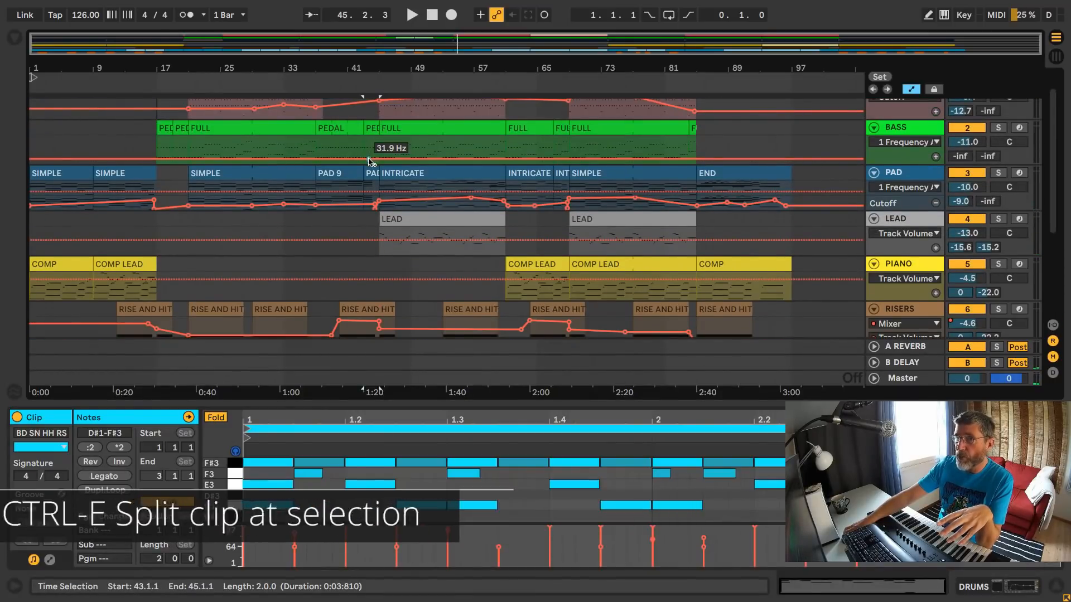
scroll(369, 169, "up", 1)
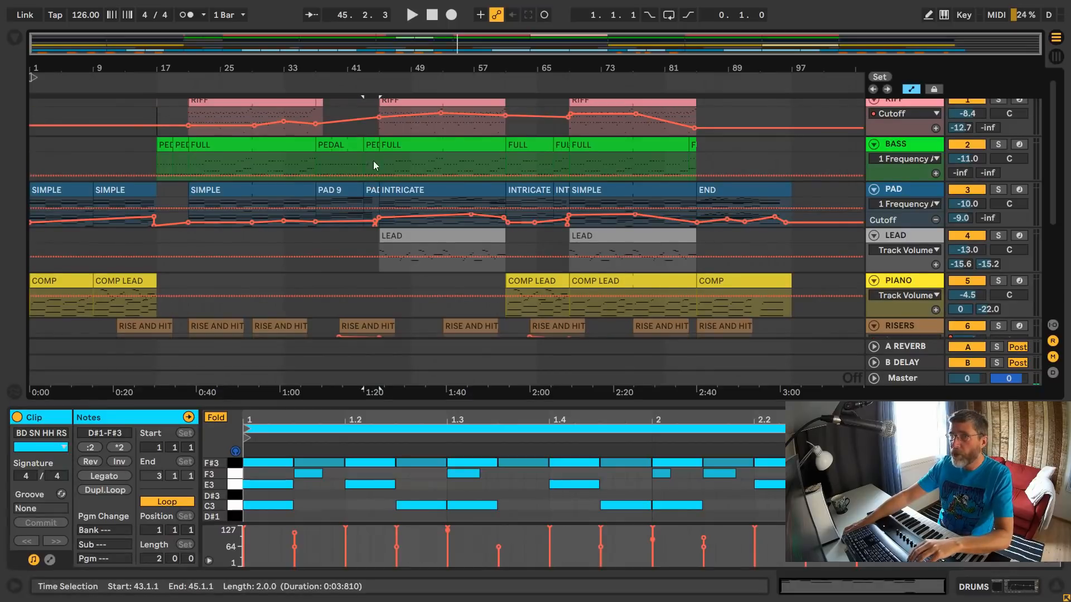
left_click(371, 146)
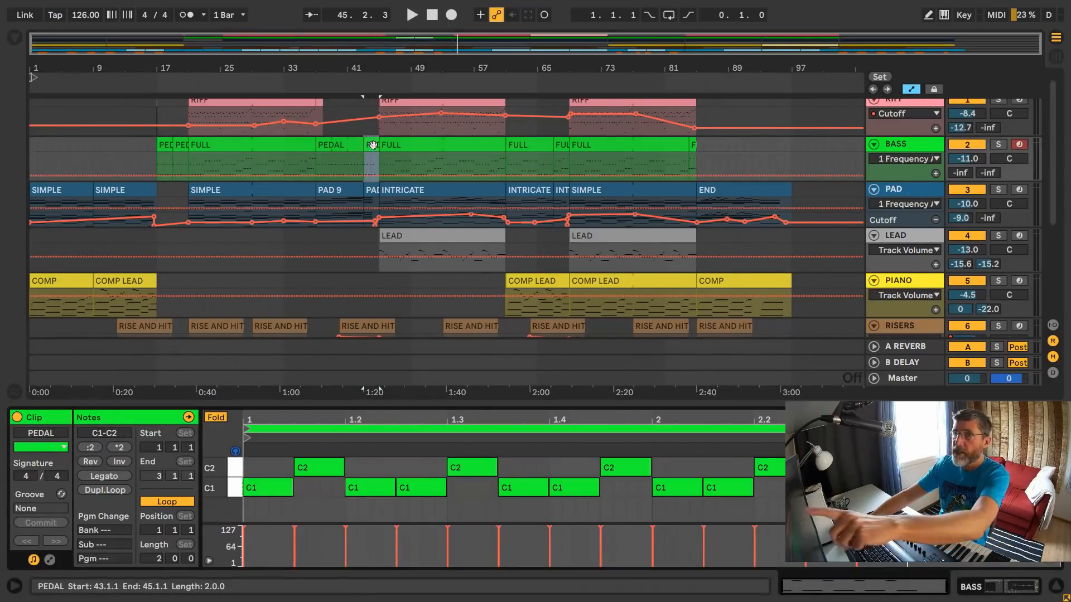
key("space")
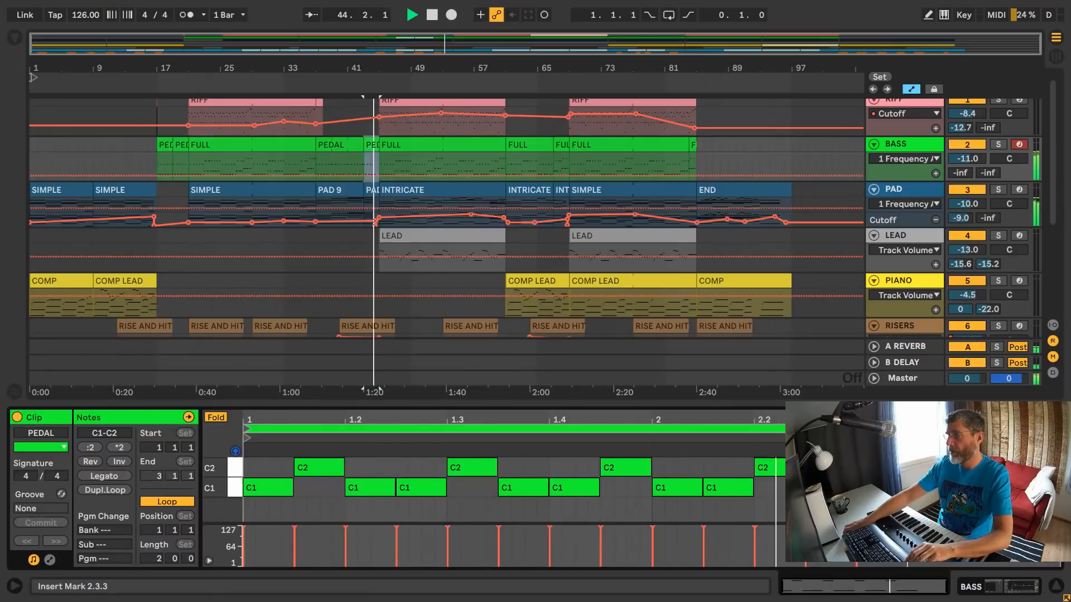
key("space")
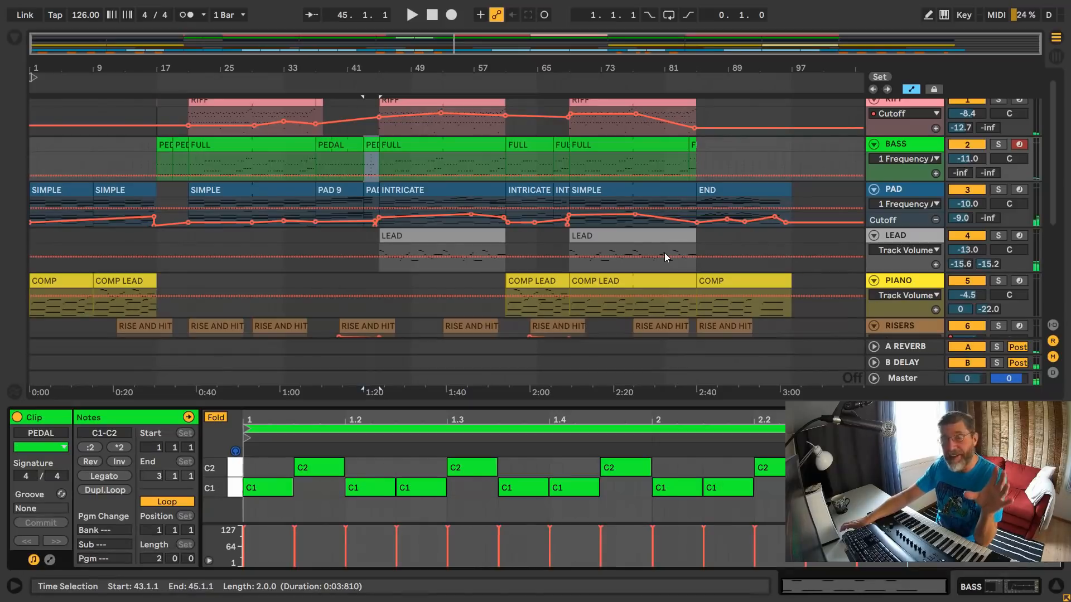
- Solo the RISERS track and show its Komplete Kontrol Cutoff automation in the arrangement
scroll(664, 250, "down", 2)
scroll(663, 255, "down", 3)
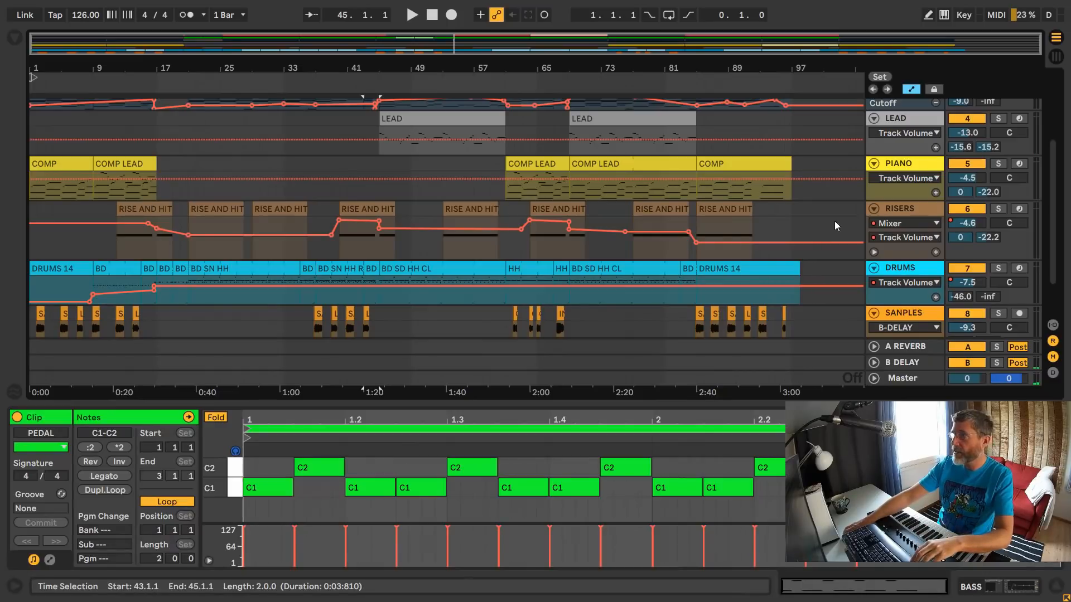
left_click(998, 210)
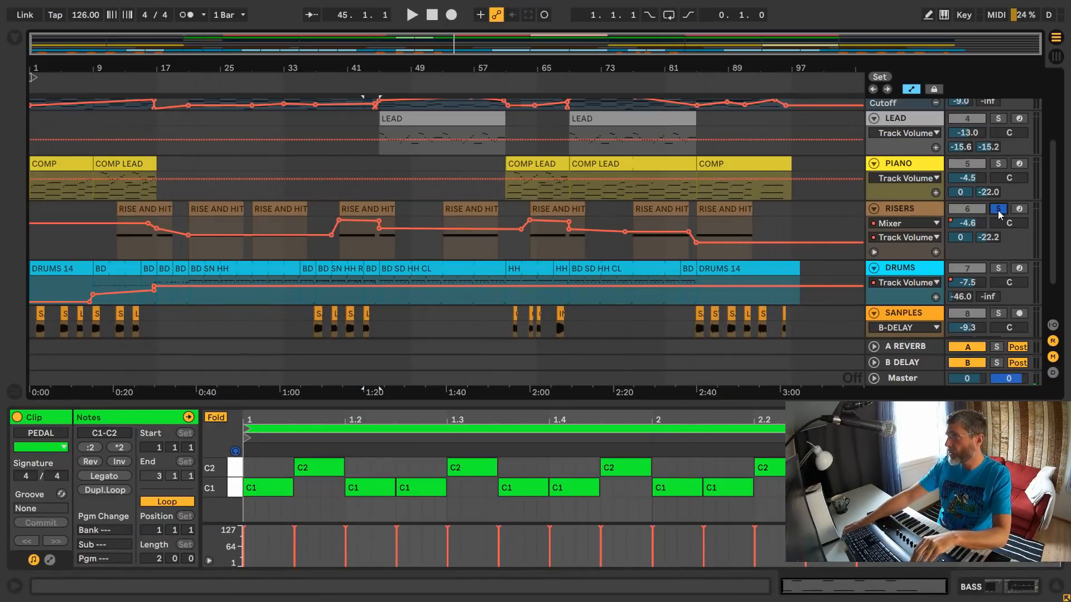
left_click(915, 223)
left_click(921, 248)
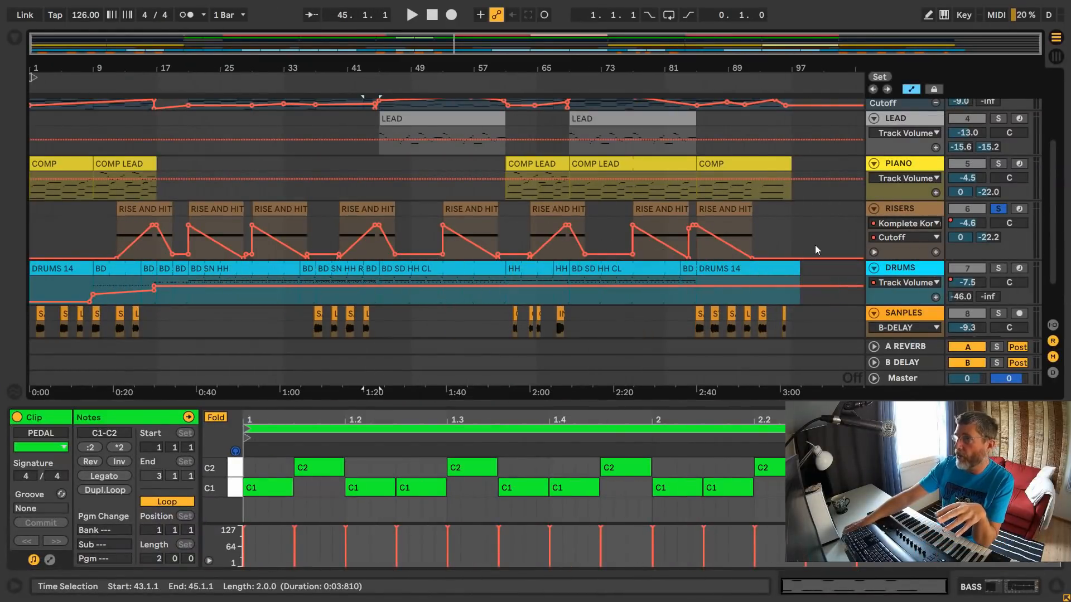
- Show the RISERS track's devices, open its Komplete Kontrol instrument with the Early Riser preset, and arm the track
left_click(904, 208)
double_click(907, 207)
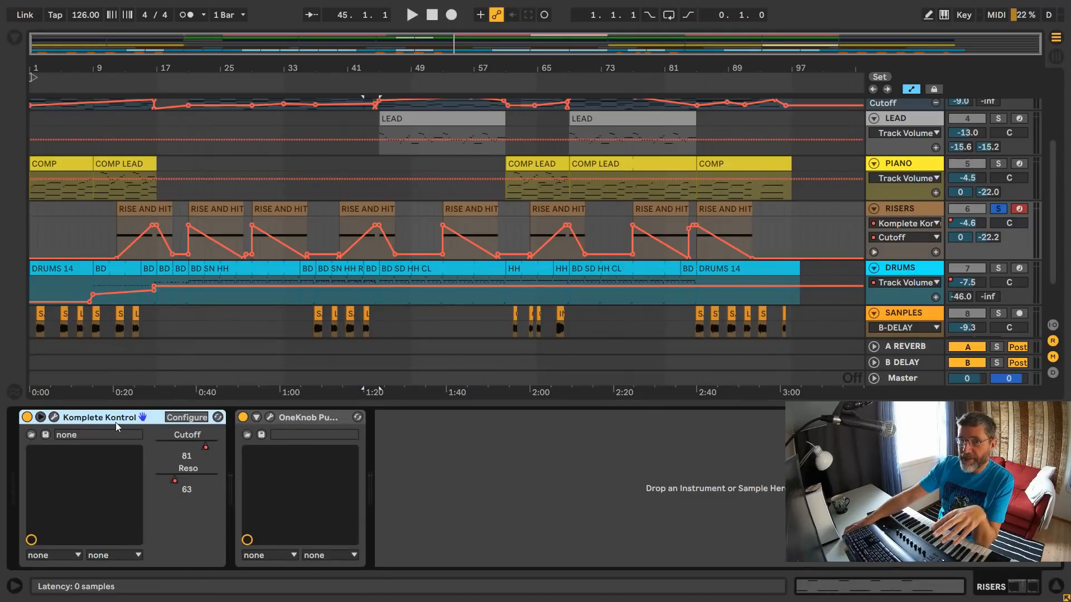
left_click(54, 418)
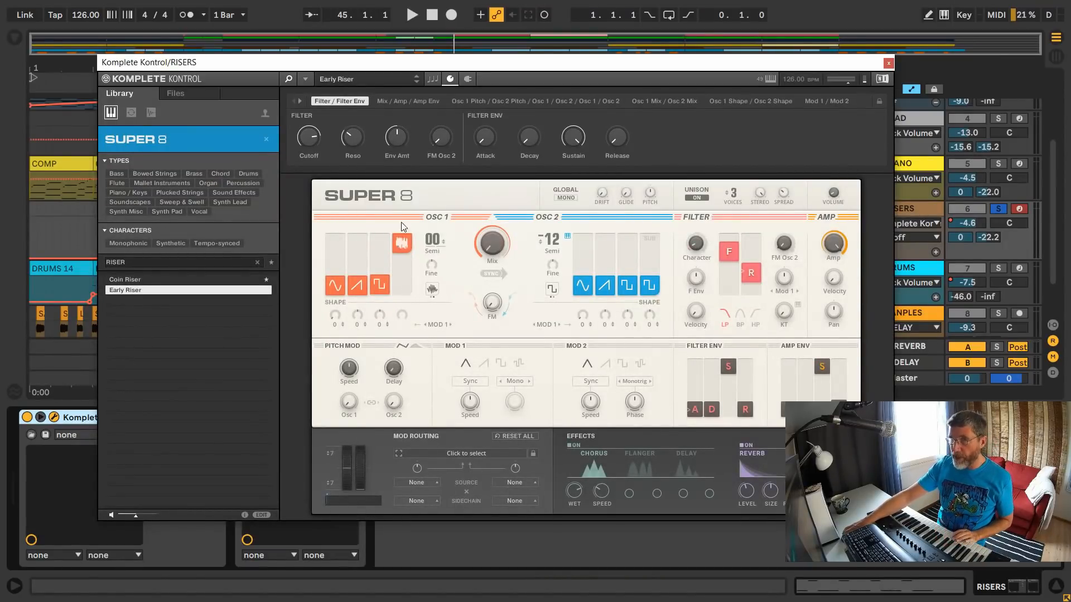
left_click(1019, 209)
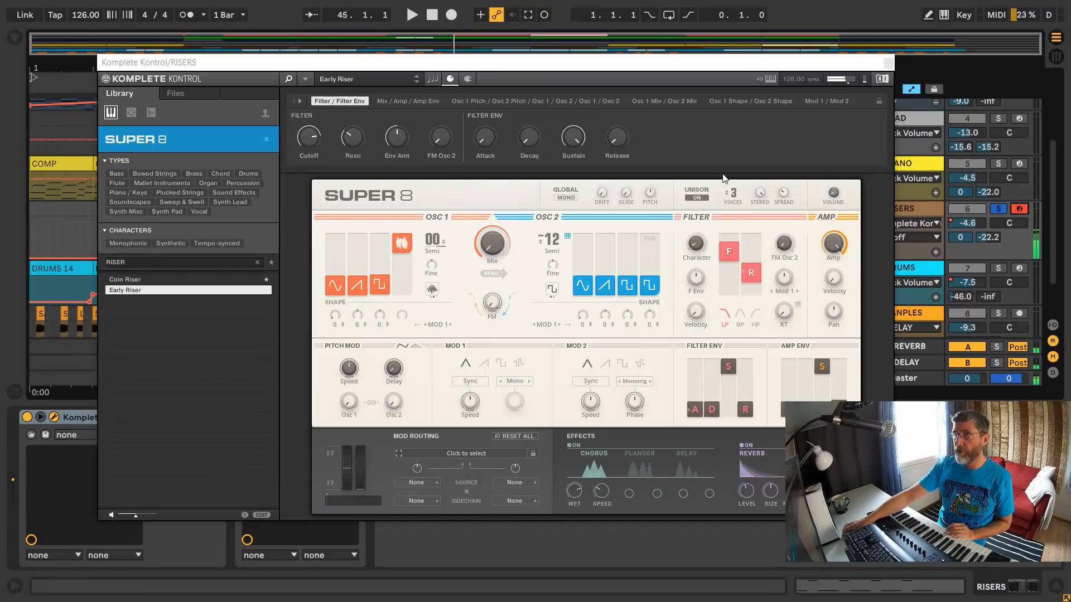
- Move the Komplete Kontrol window aside and back, close it, and examine the first rise in the RISERS Cutoff automation
left_click_drag(648, 67, 788, 495)
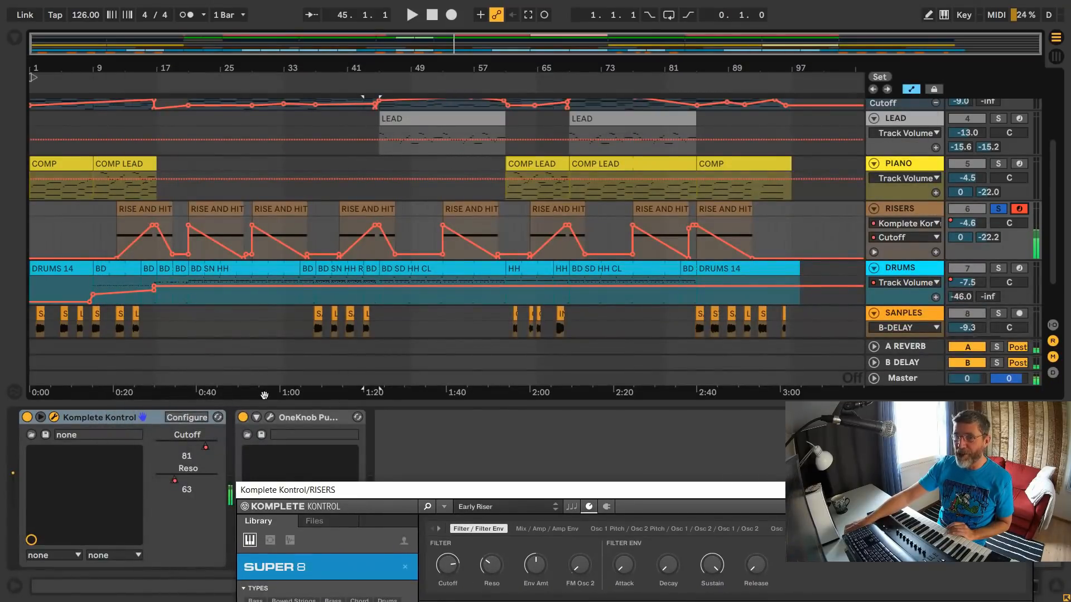
left_click_drag(715, 493, 638, 99)
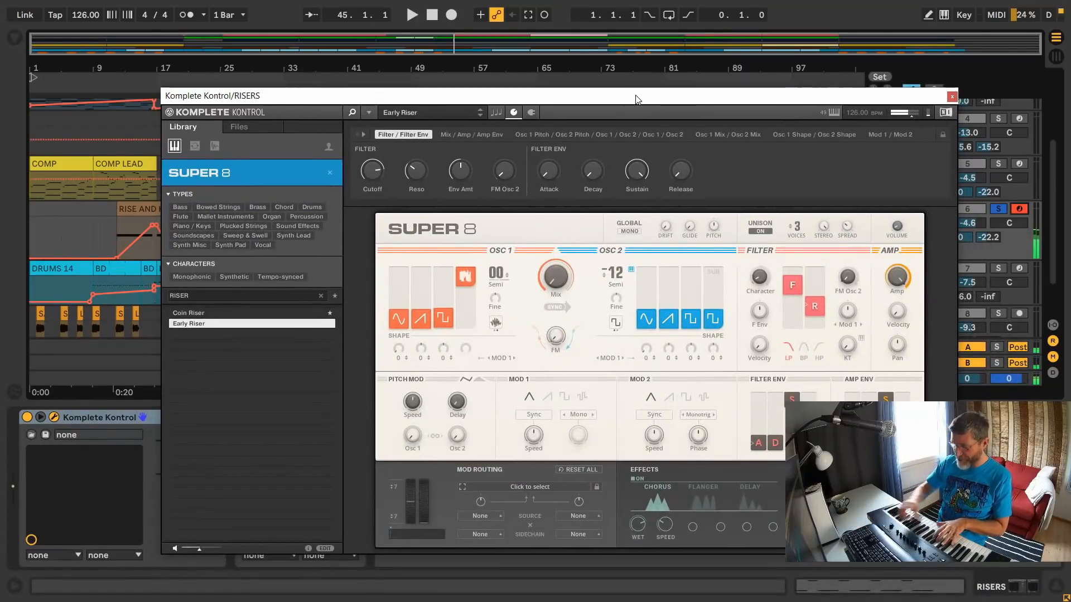
left_click(952, 97)
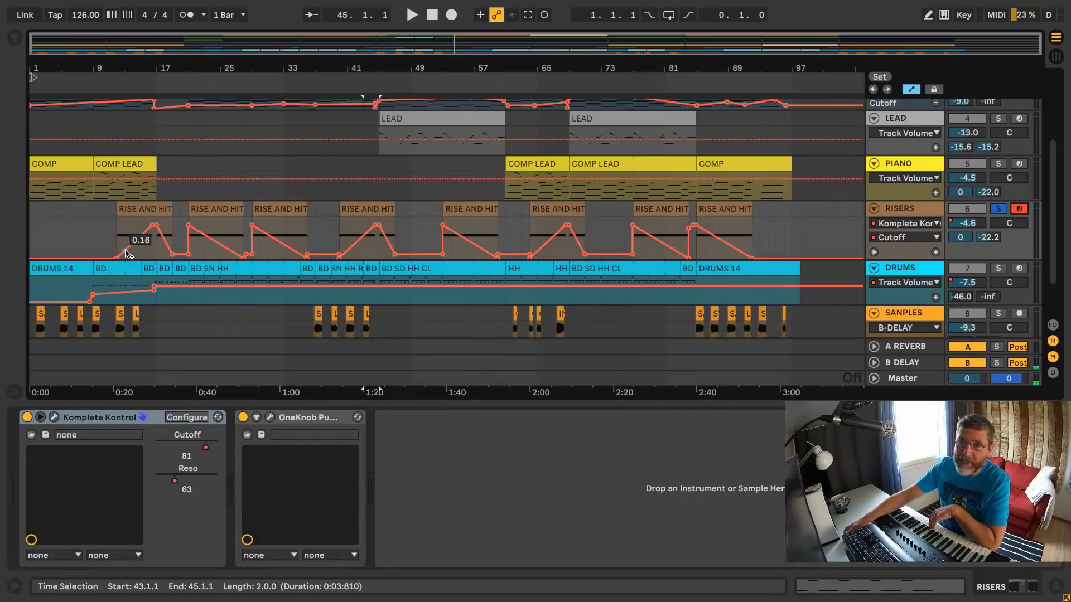
left_click_drag(126, 253, 147, 235)
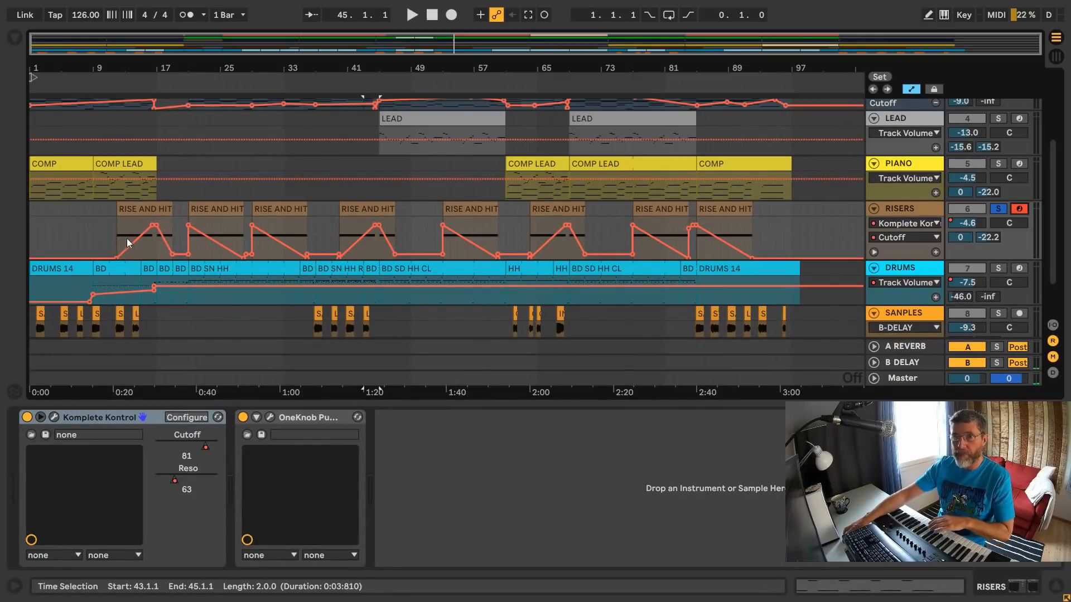
- Examine the RISERS track's OneKnob Pumper plug-in, close it, and open the Komplete Kontrol instrument with its window moved up
left_click(269, 417)
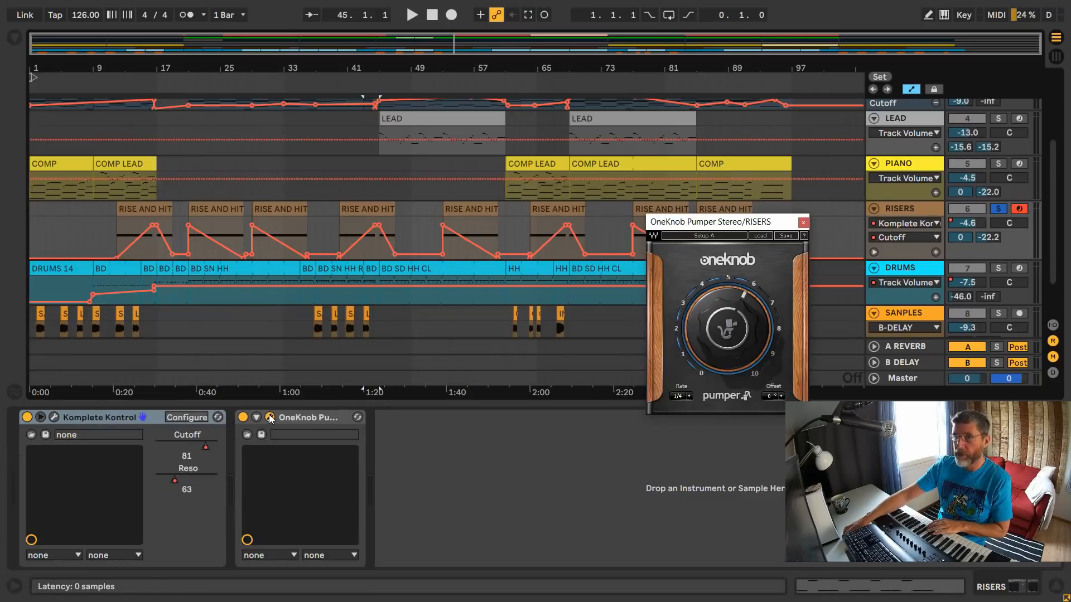
left_click(803, 221)
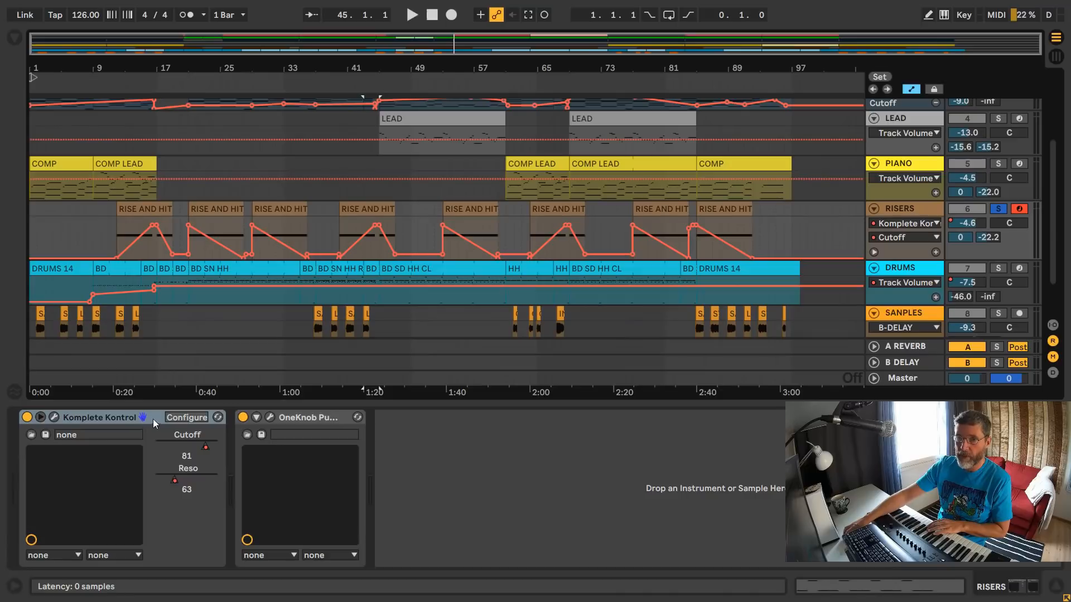
left_click(54, 417)
left_click_drag(578, 100, 568, 51)
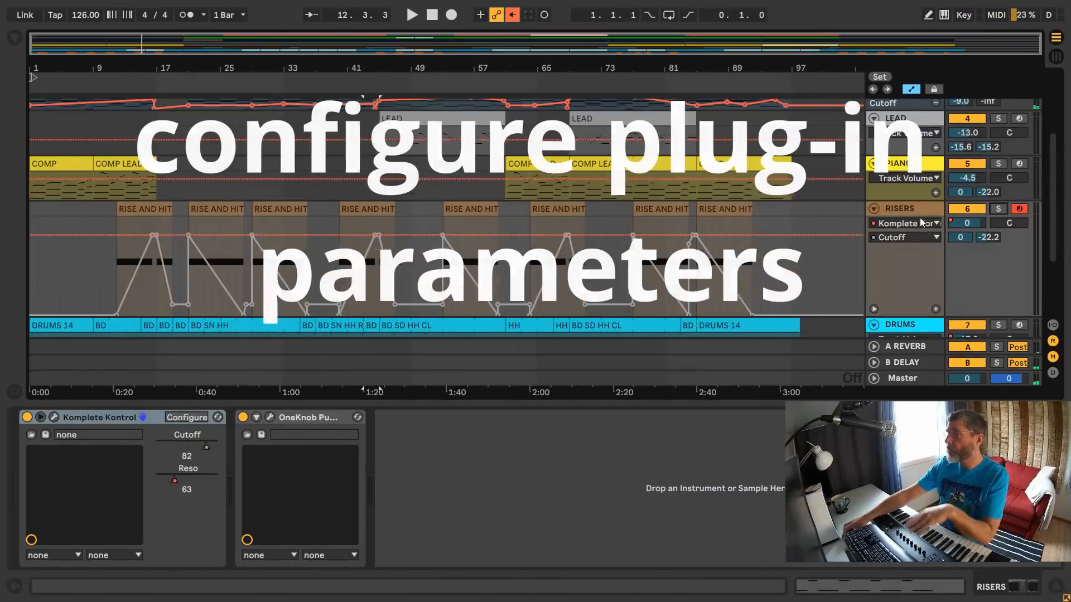
- Check the RISERS track's automatable Komplete Kontrol parameters, and add the oscillator Mix knob as Osc 1/2 to the device's configured parameters
left_click(914, 237)
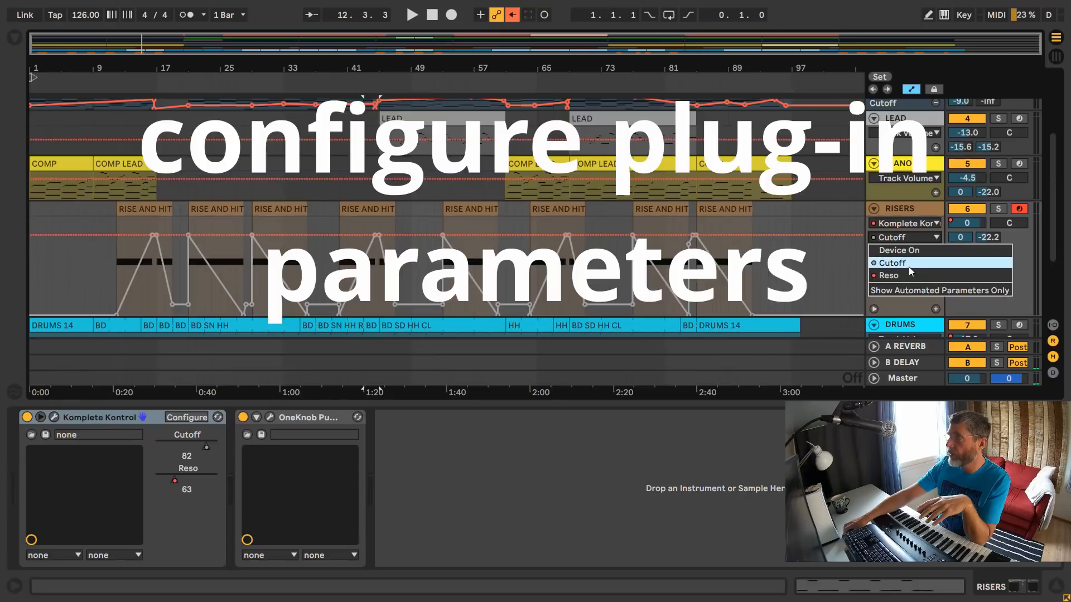
left_click(912, 206)
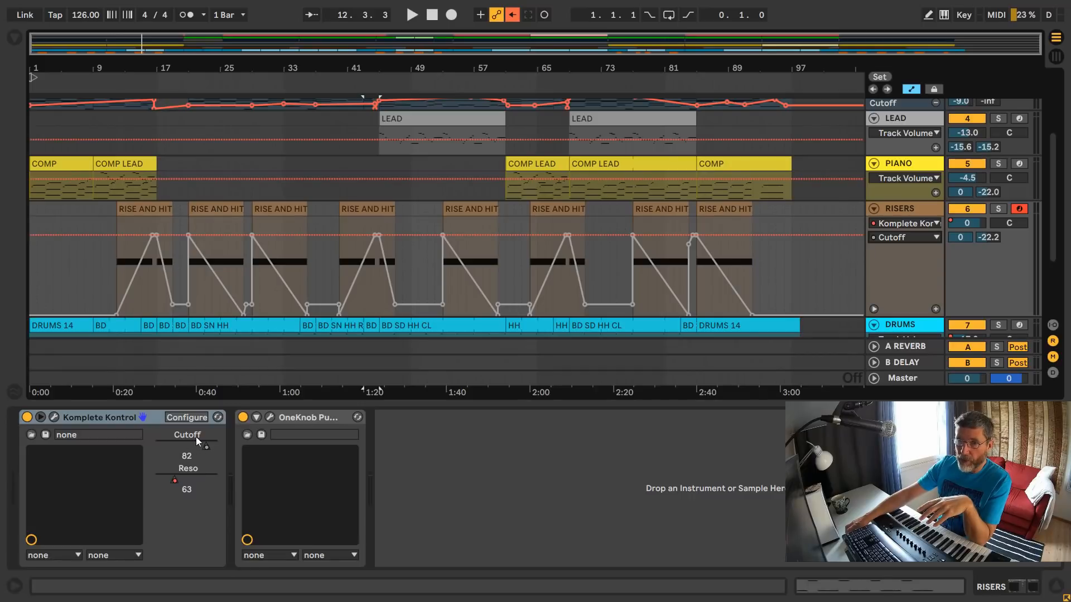
left_click(187, 418)
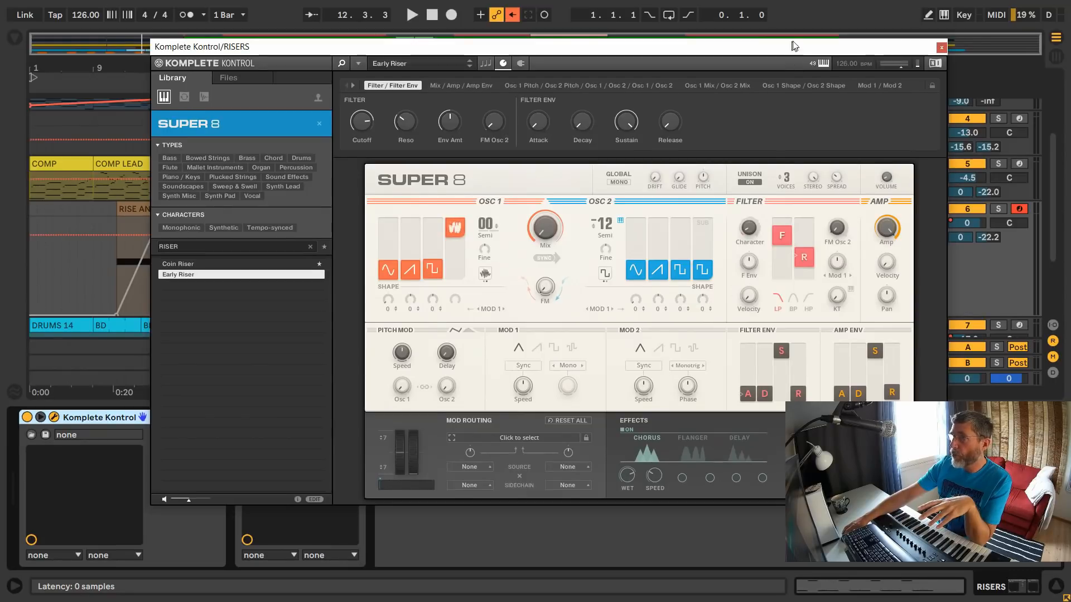
left_click_drag(794, 46, 874, 30)
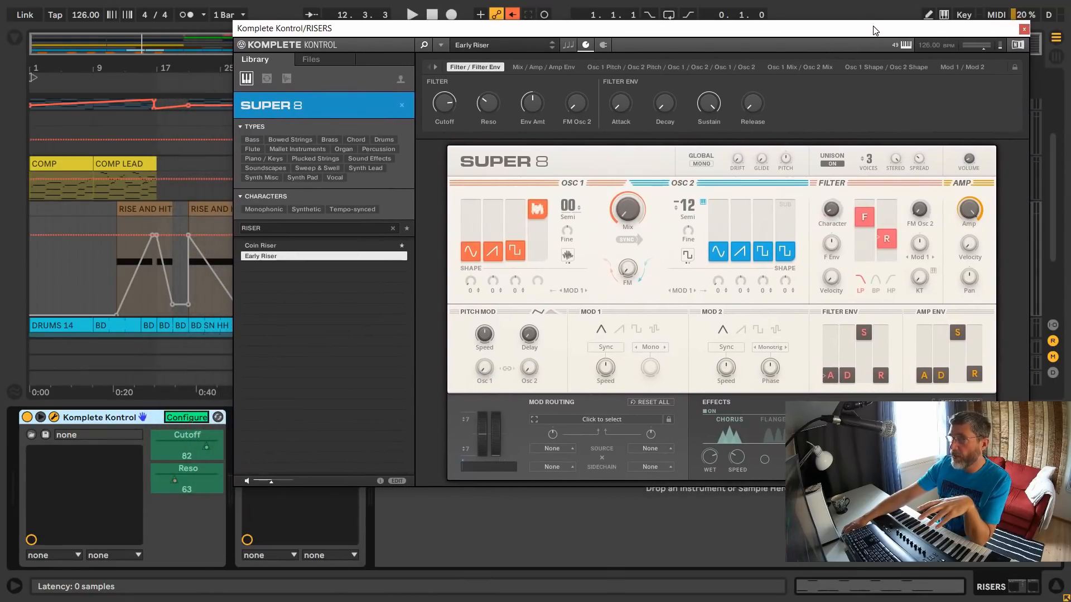
double_click(633, 211)
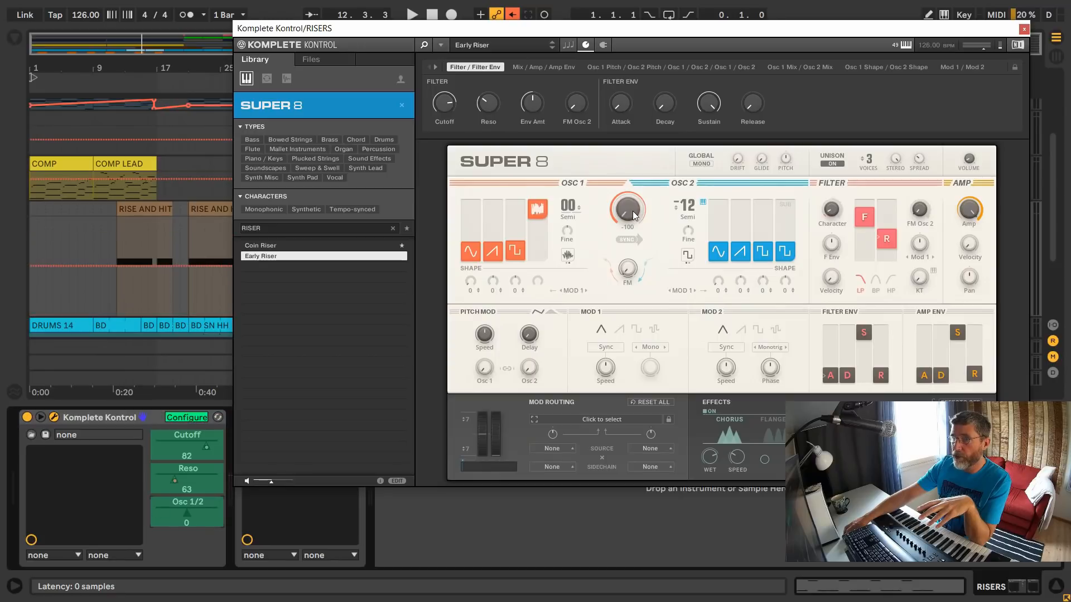
left_click(1024, 29)
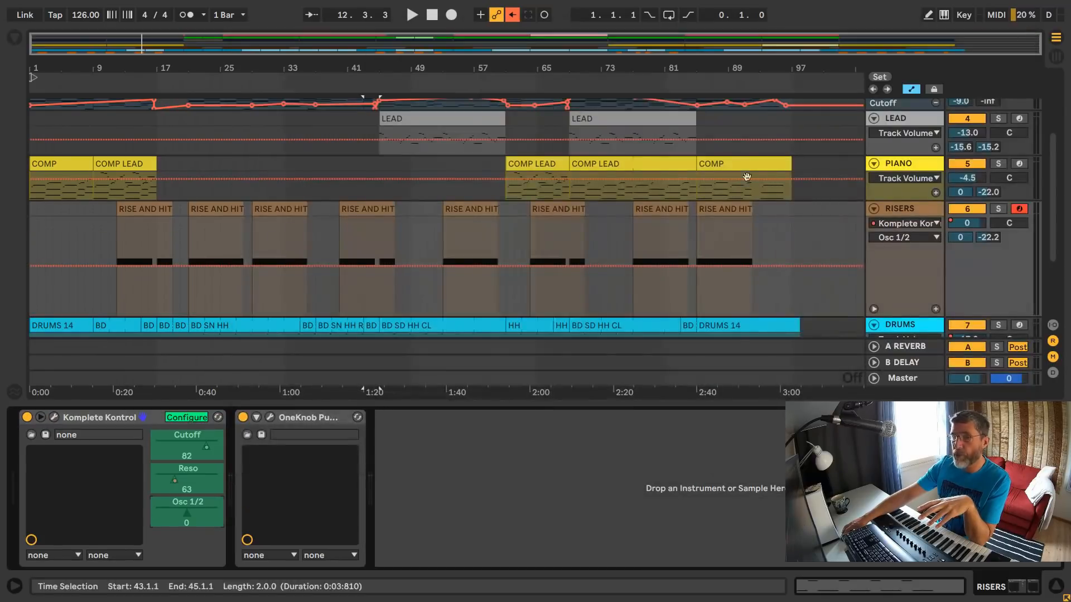
left_click(189, 418)
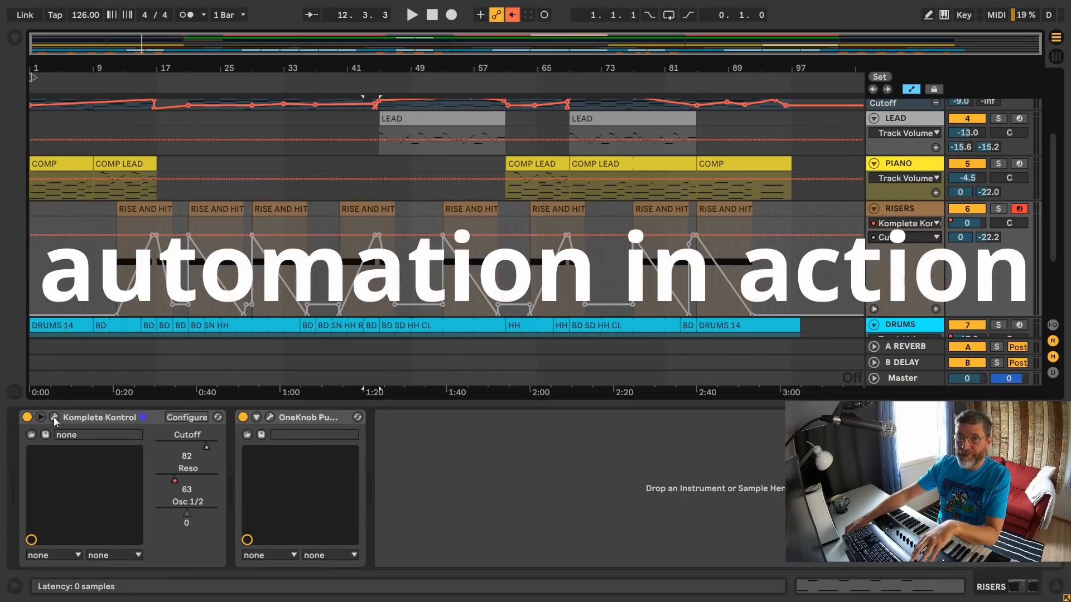
- Open Komplete Kontrol on RISERS beside the arrangement, play from bar 10 to watch the Cutoff automation move, stop, and close the instrument
left_click(54, 417)
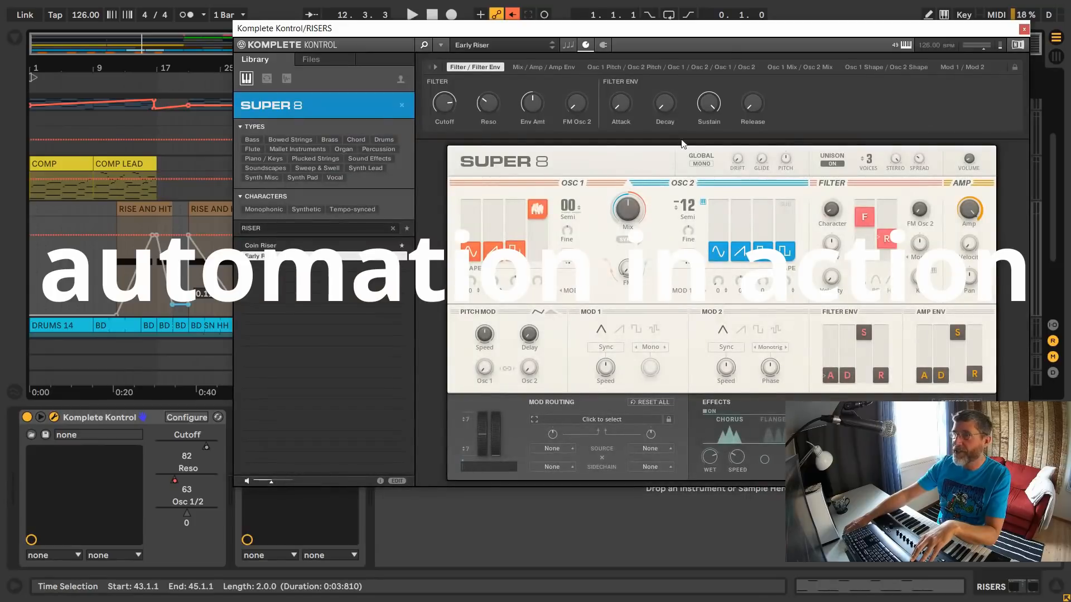
left_click_drag(735, 38, 780, 149)
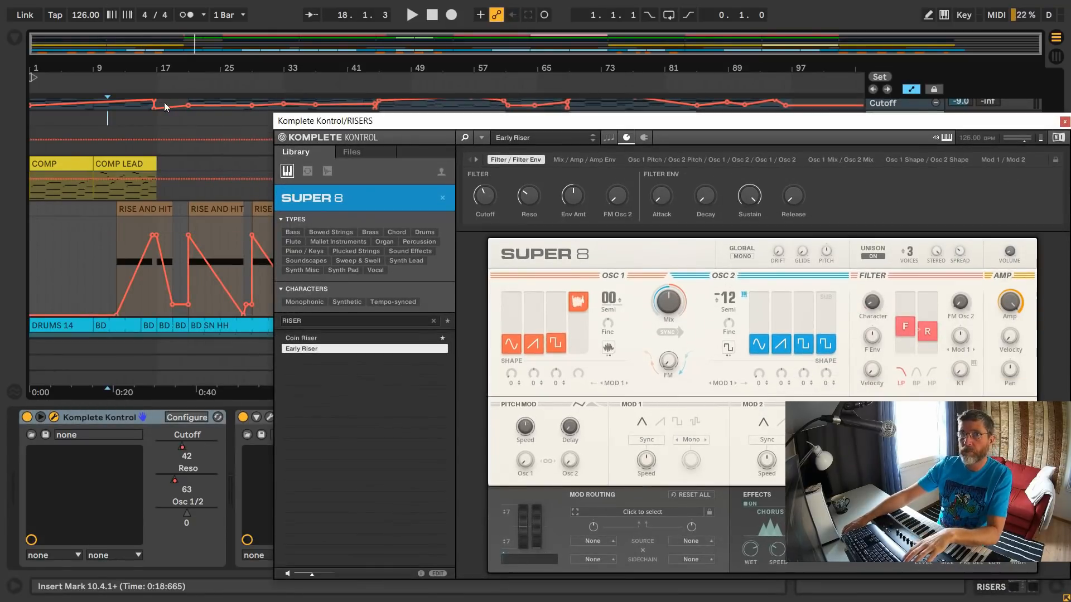
key("space")
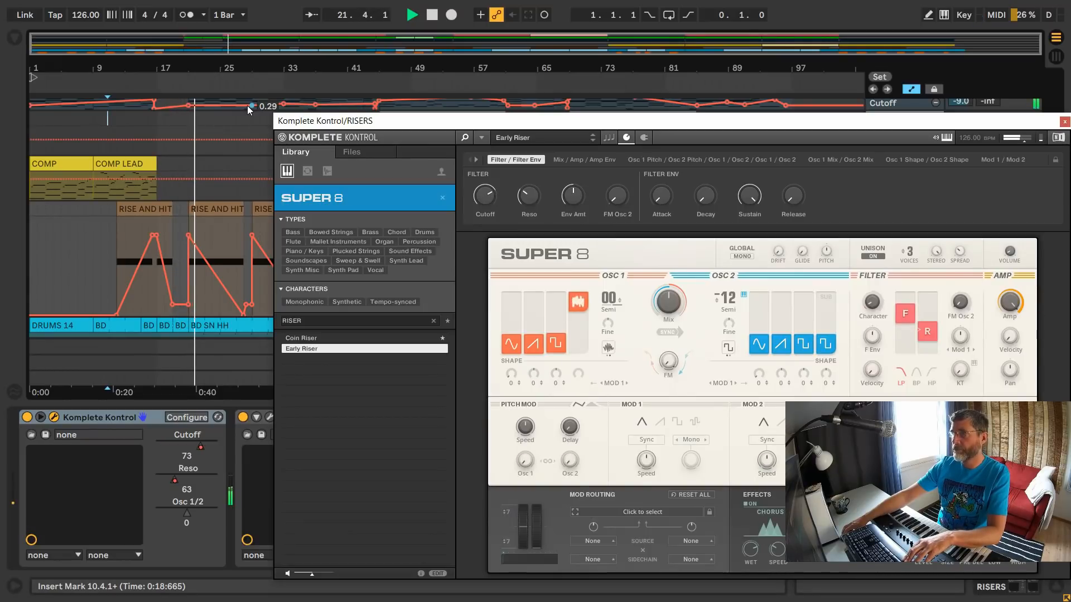
key("space")
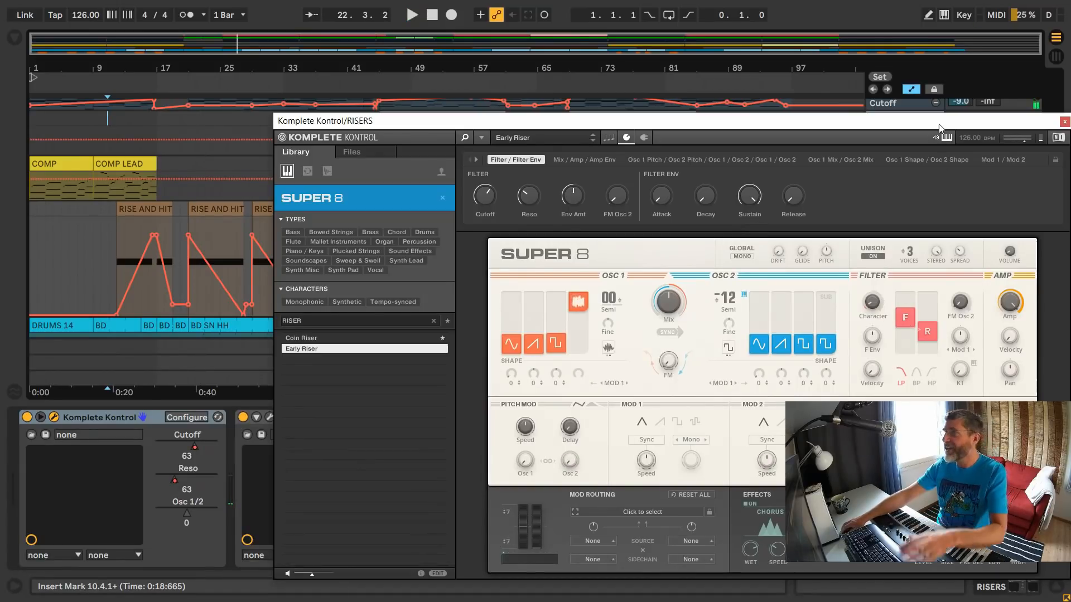
left_click_drag(939, 122, 786, 122)
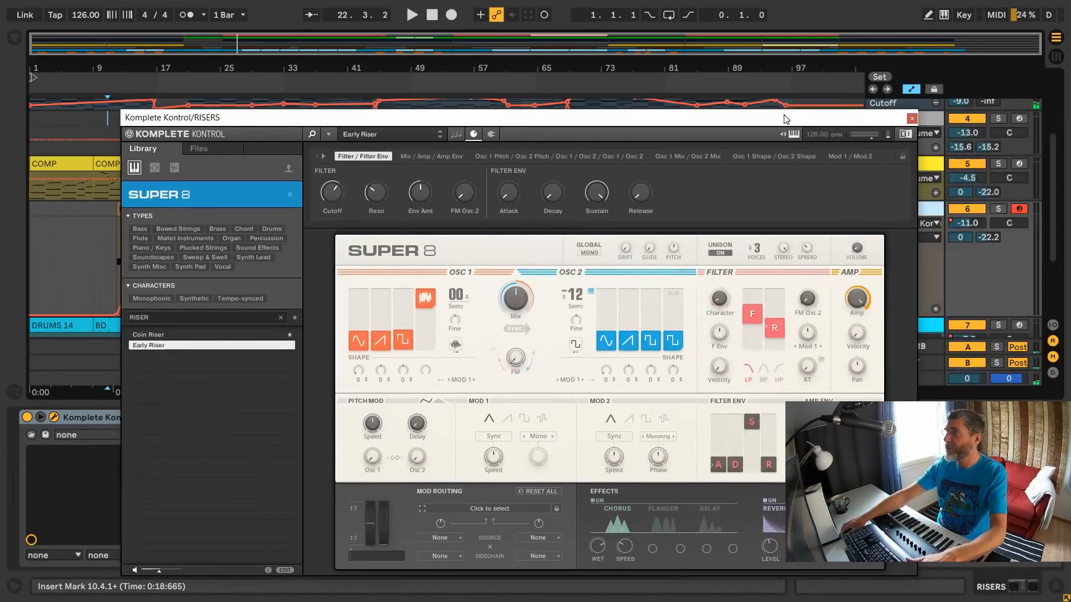
left_click(910, 121)
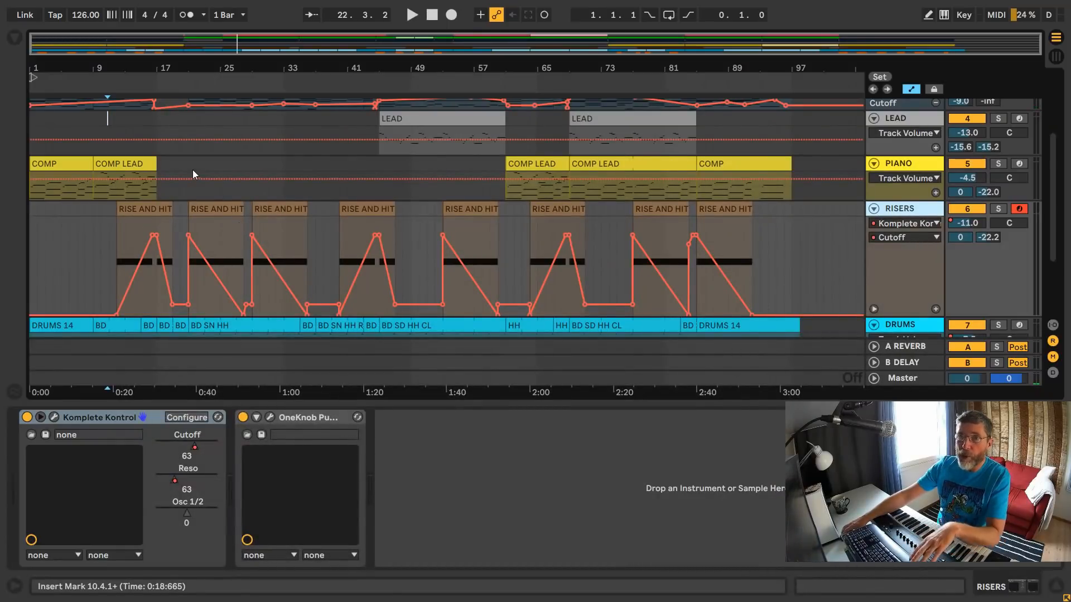
- Play the full mix briefly from bar 21, and from bar 63 through the rise into the section at bar 69
left_click(189, 87)
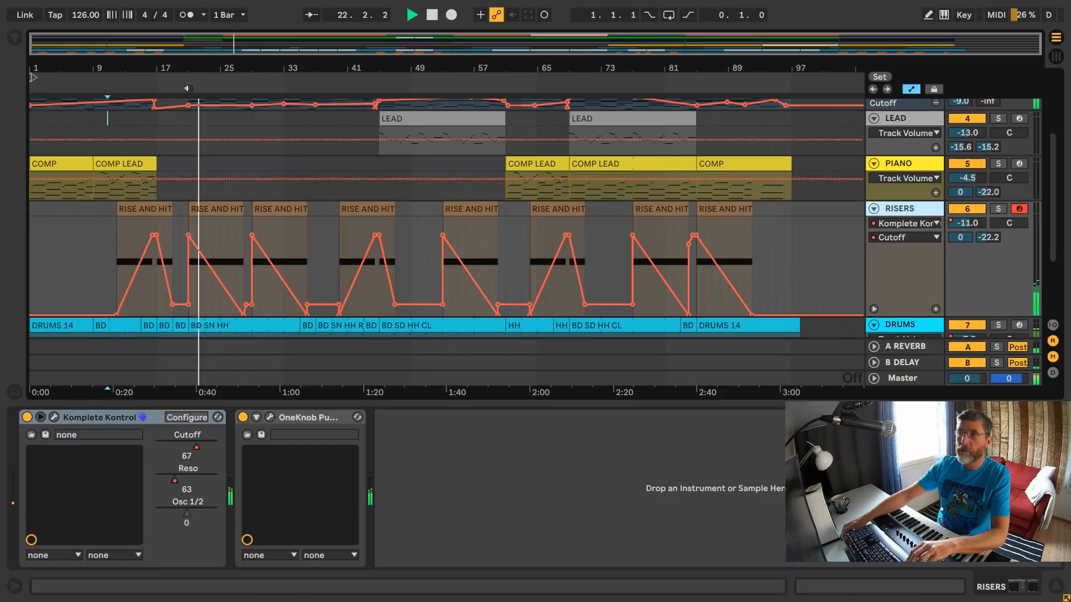
key("space")
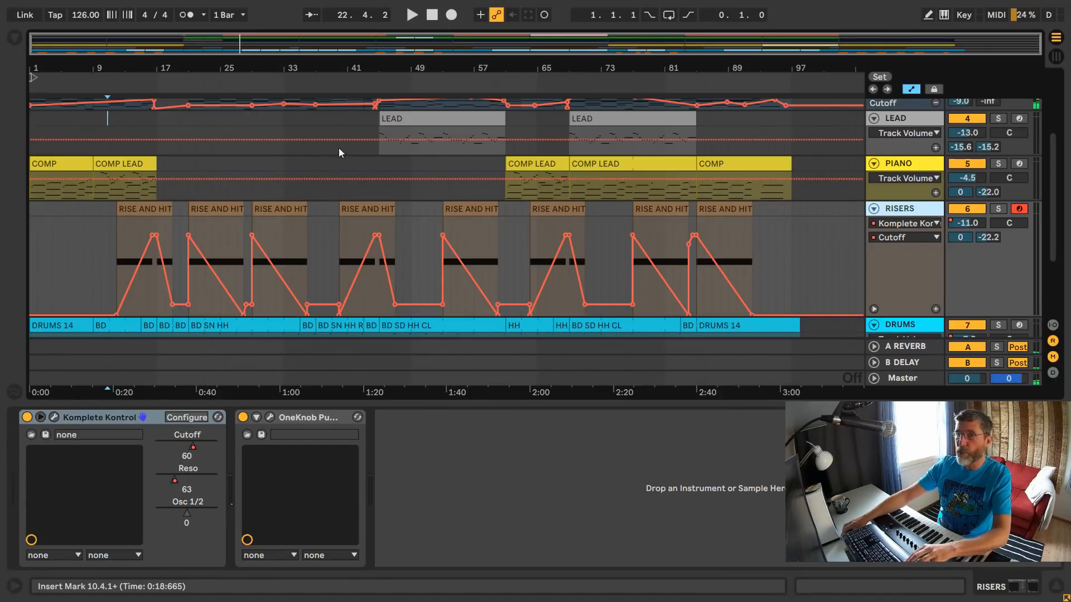
left_click(523, 132)
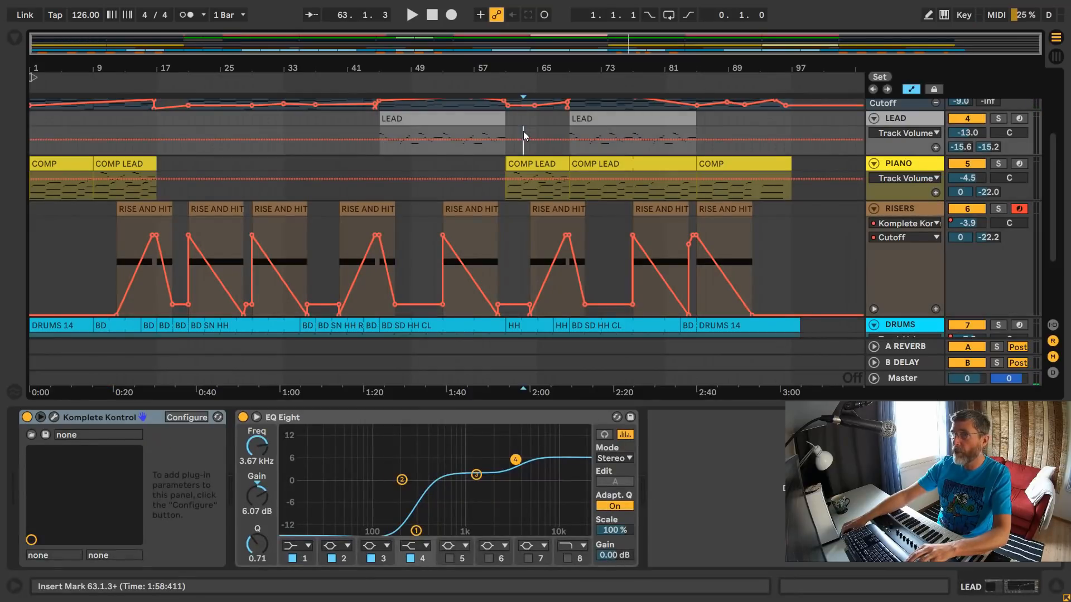
key("space")
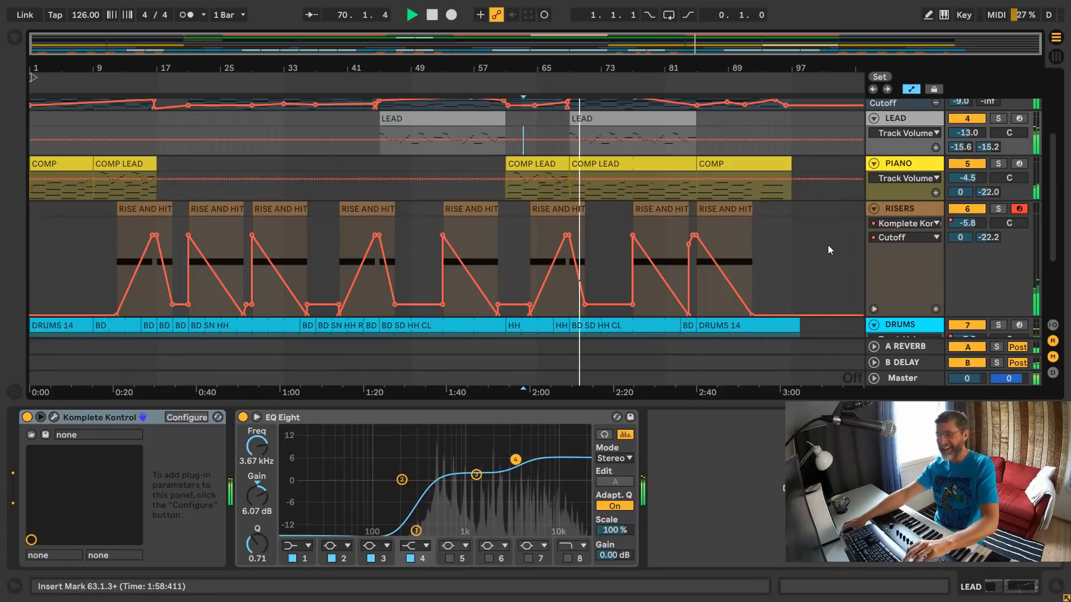
key("space")
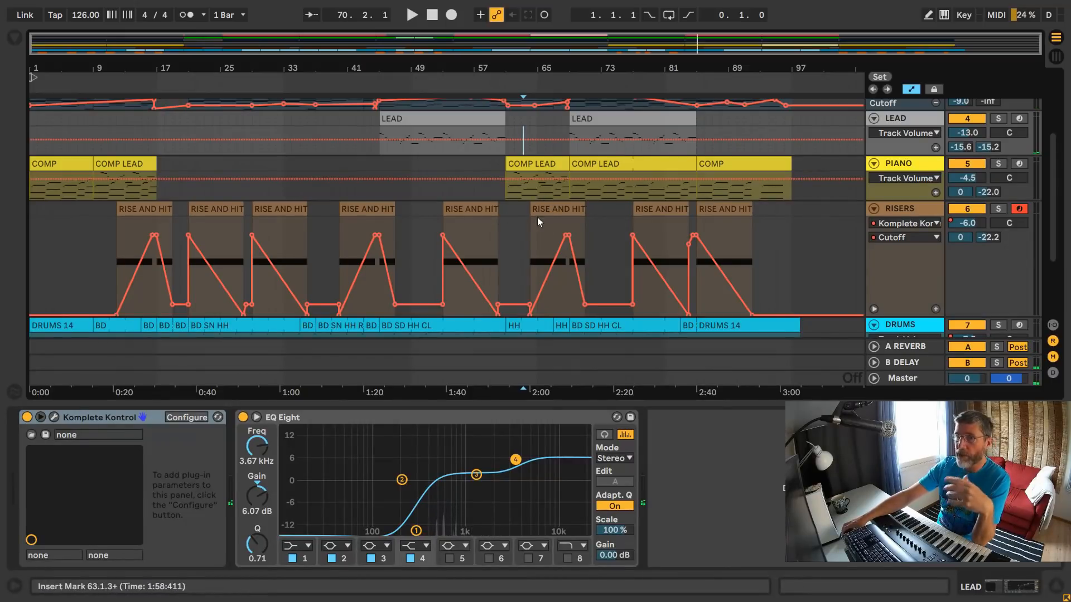
- Solo the RISERS track and play its rise from bar 63 twice
left_click(994, 209)
key("space")
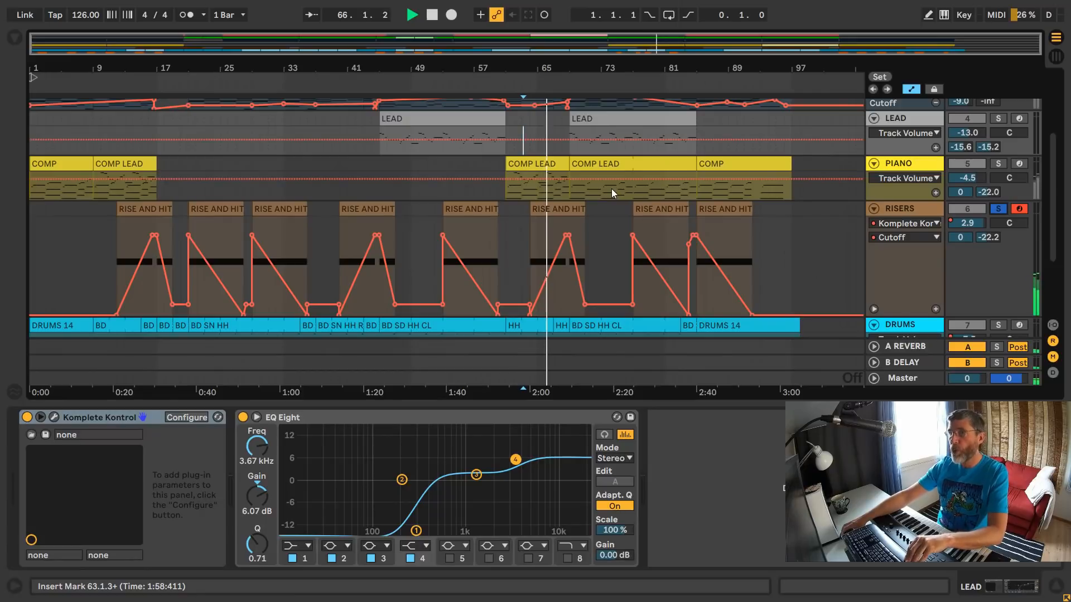
key("space")
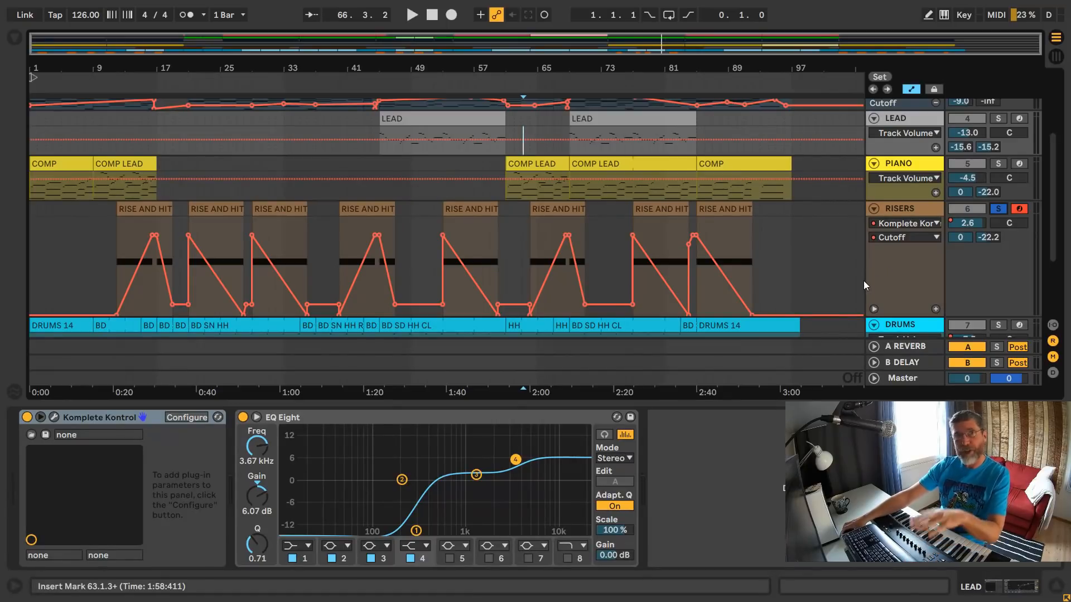
key("space")
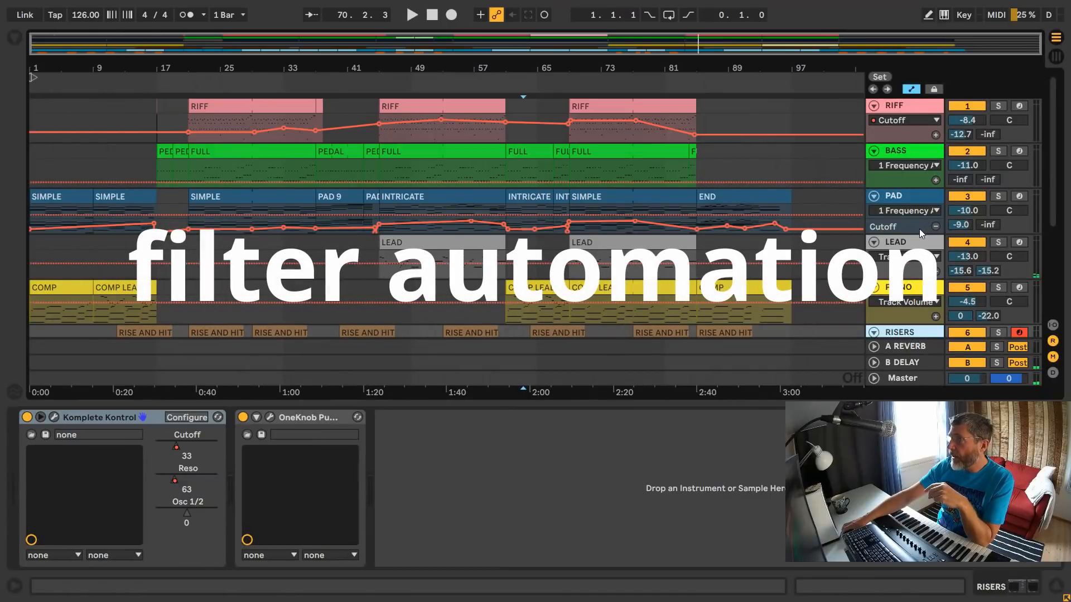
- Enlarge the PAD track's Cutoff automation lane, solo PAD, and start playback at its END clip at bar 85
left_click_drag(915, 235, 913, 291)
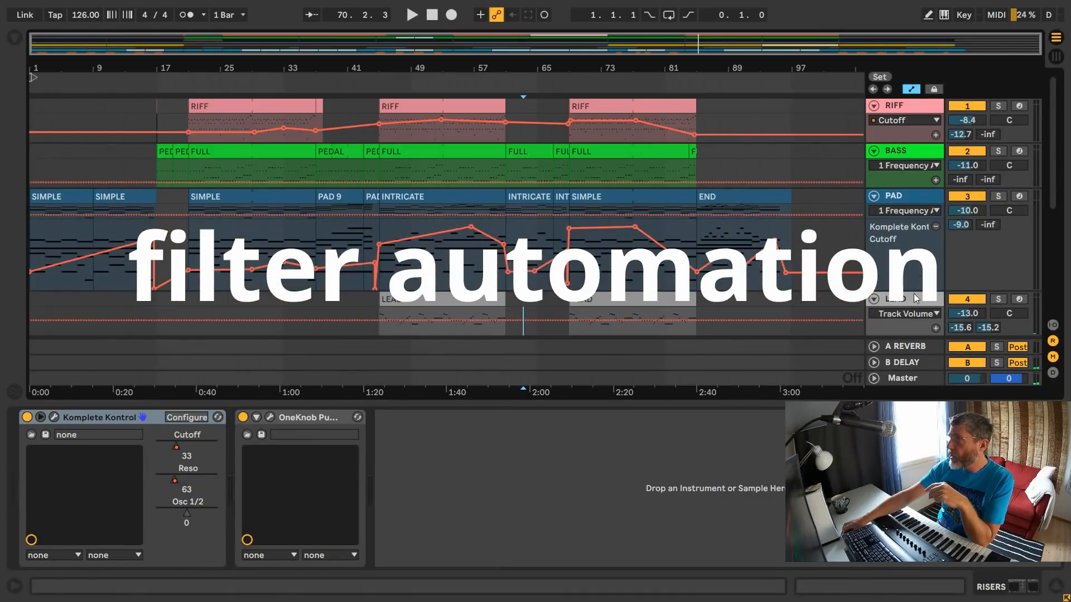
left_click(998, 198)
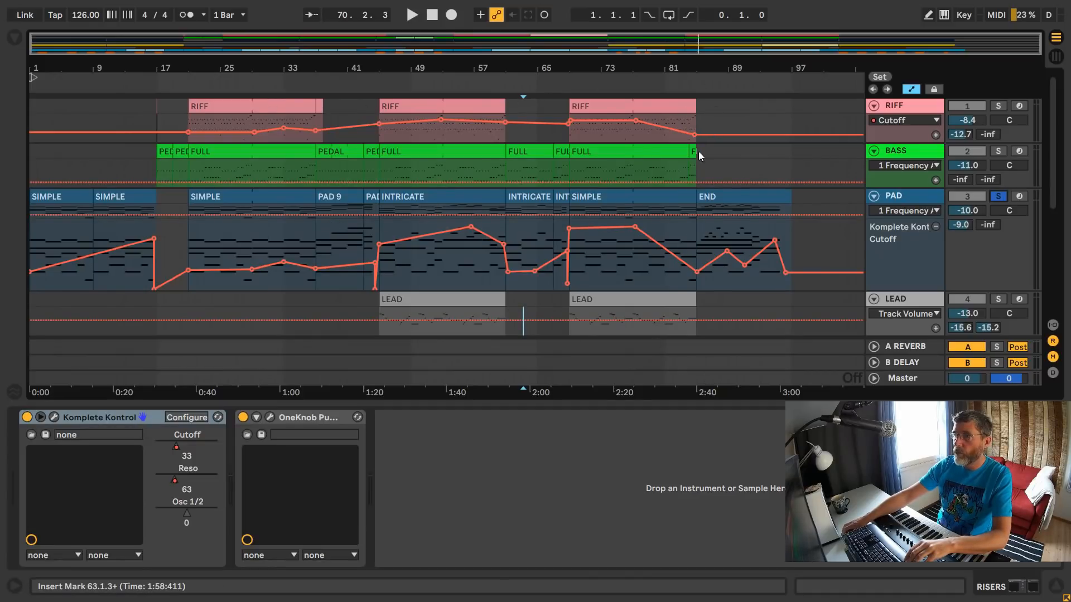
left_click(696, 84)
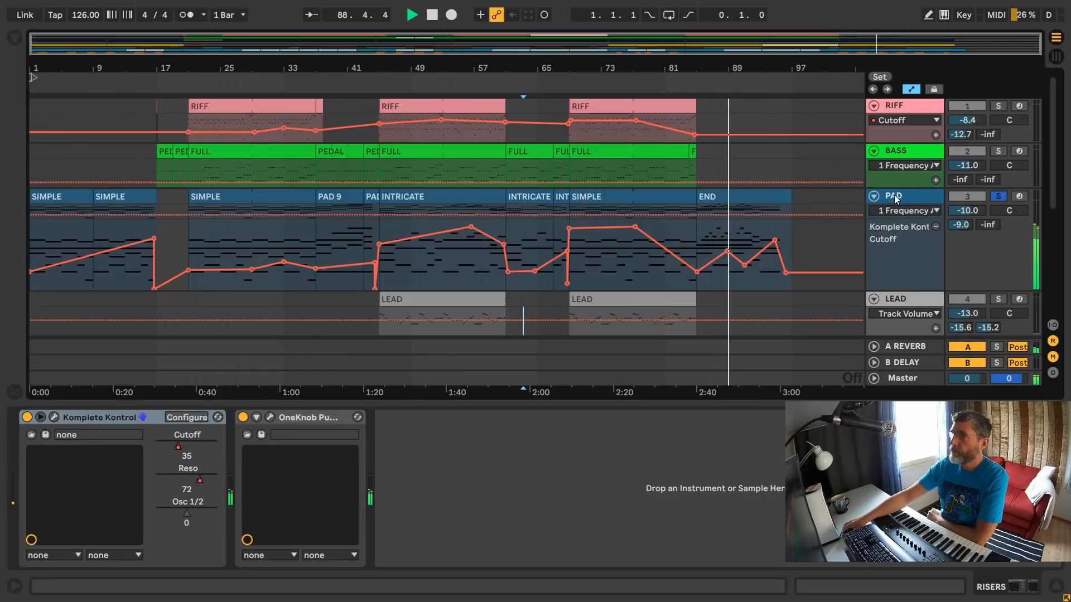
- Show the PAD track's devices and follow its Cutoff automation through the END clip, and stop playback after it ends
left_click_drag(752, 67, 752, 145)
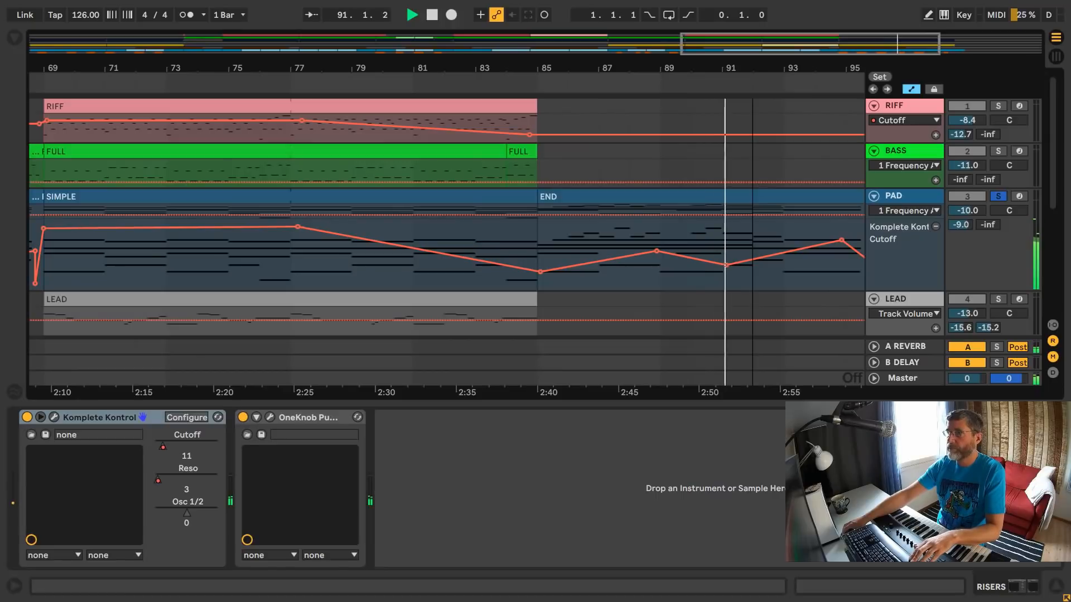
left_click(900, 201)
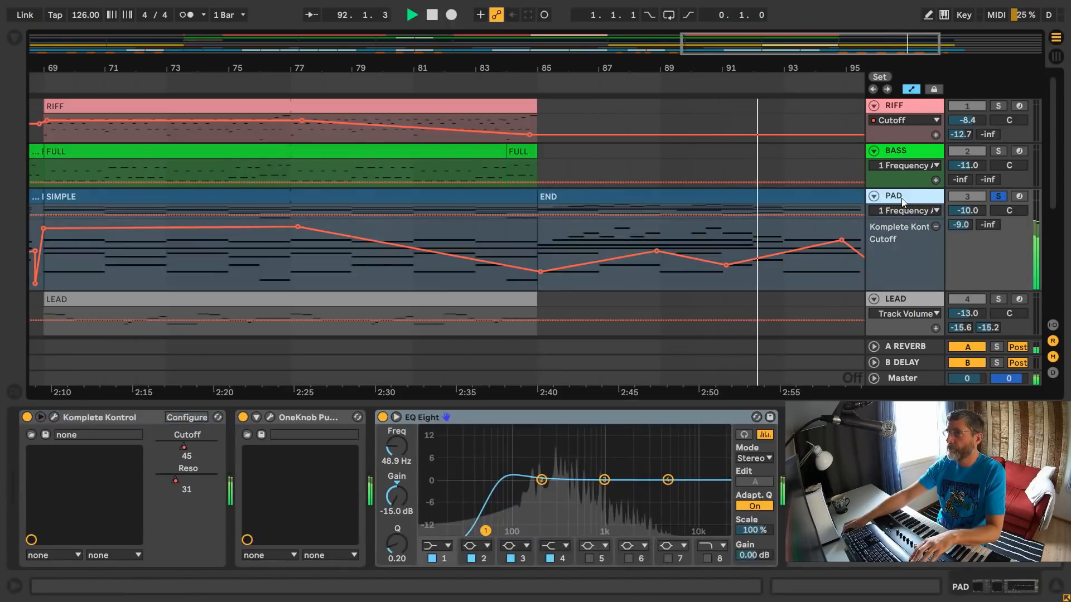
left_click_drag(710, 68, 707, 46)
scroll(758, 251, "down", 1)
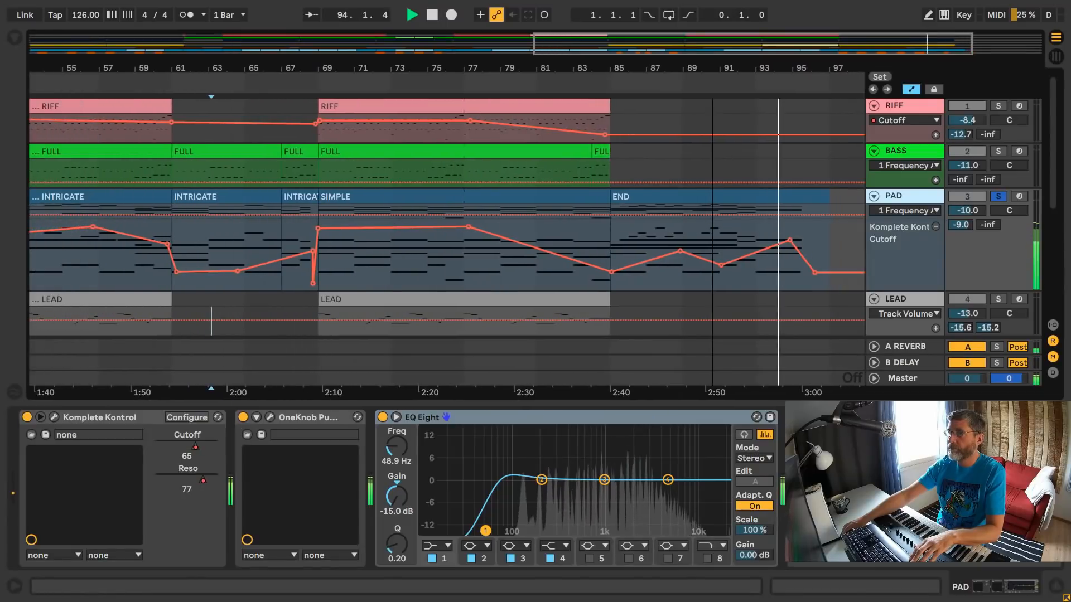
left_click_drag(712, 70, 726, 47)
key("space")
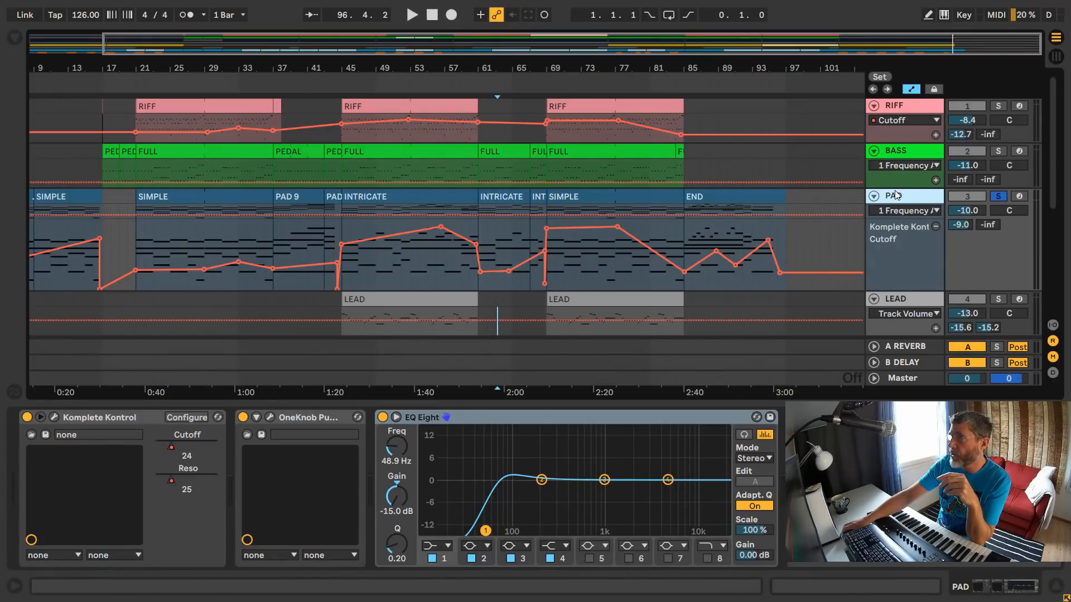
- Enlarge the BASS track and show its Komplete Kontrol Cutoff automation instead of the EQ Eight frequency
left_click_drag(896, 186, 898, 236)
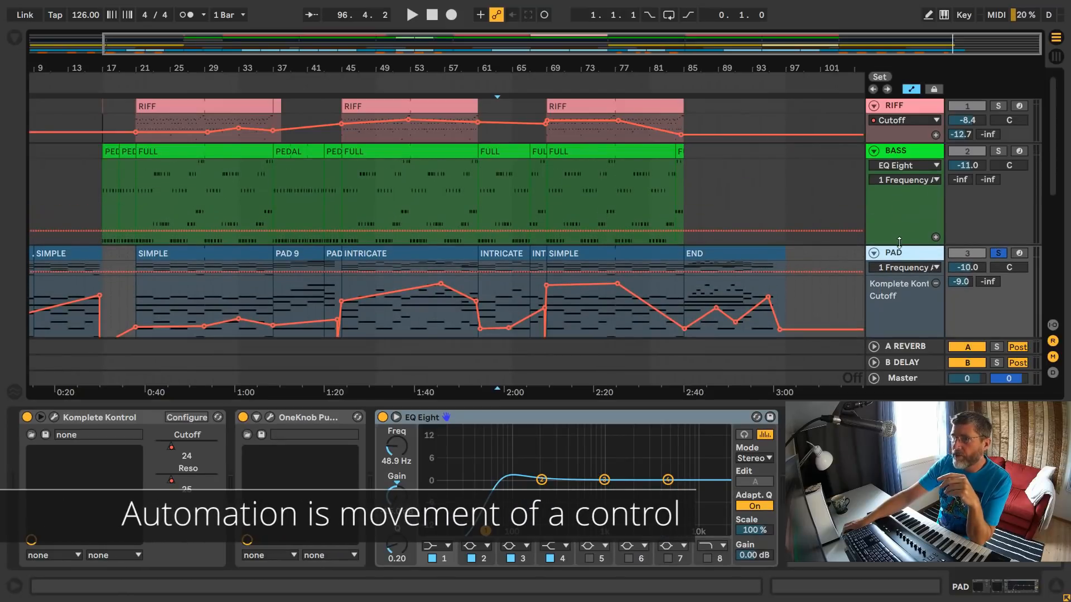
left_click(909, 180)
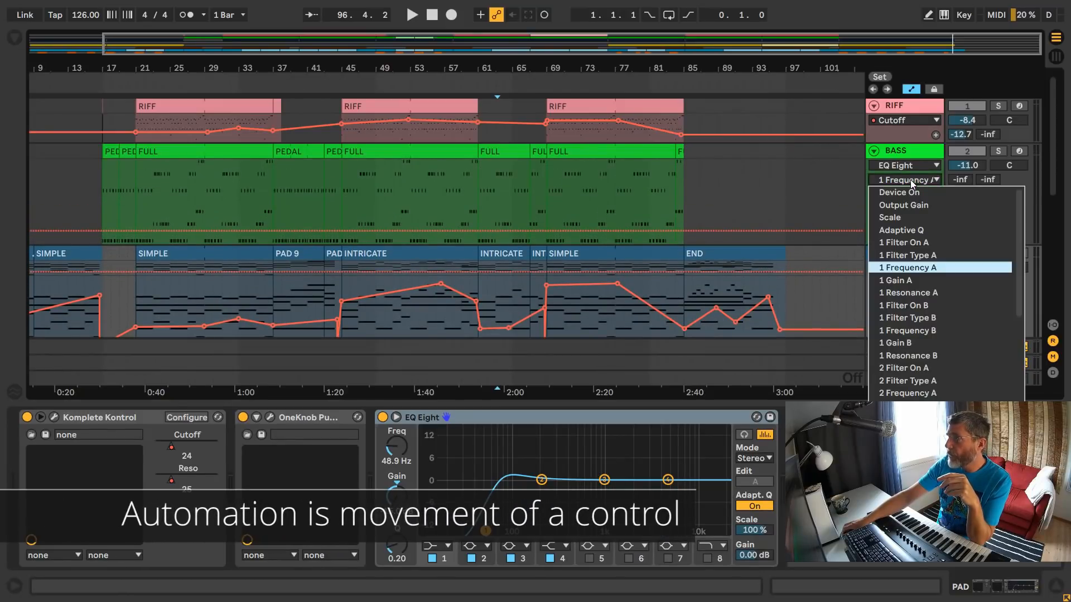
left_click(909, 159)
left_click(909, 160)
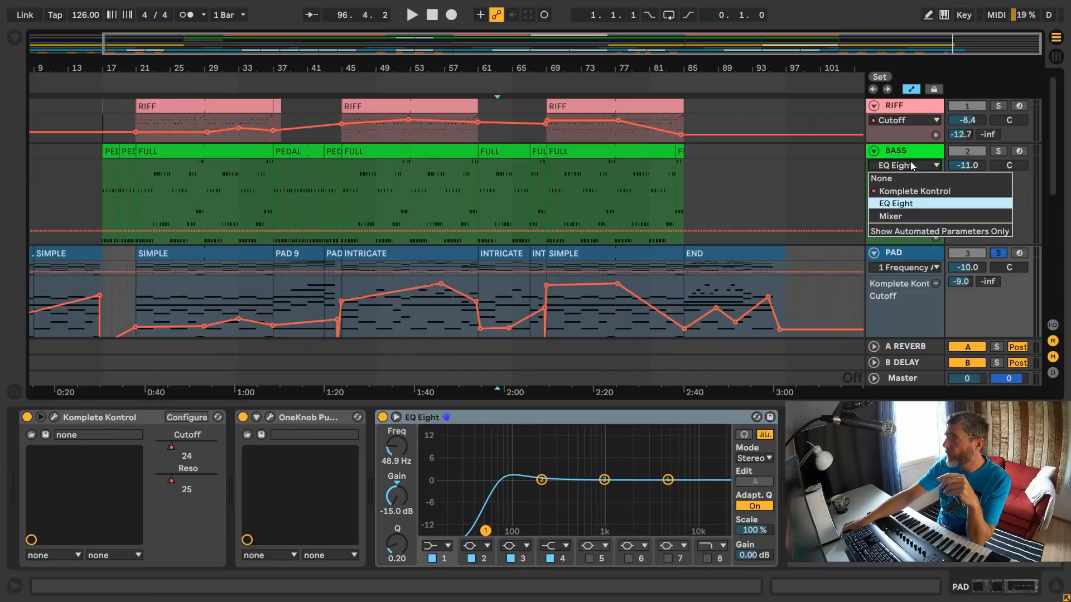
left_click(912, 191)
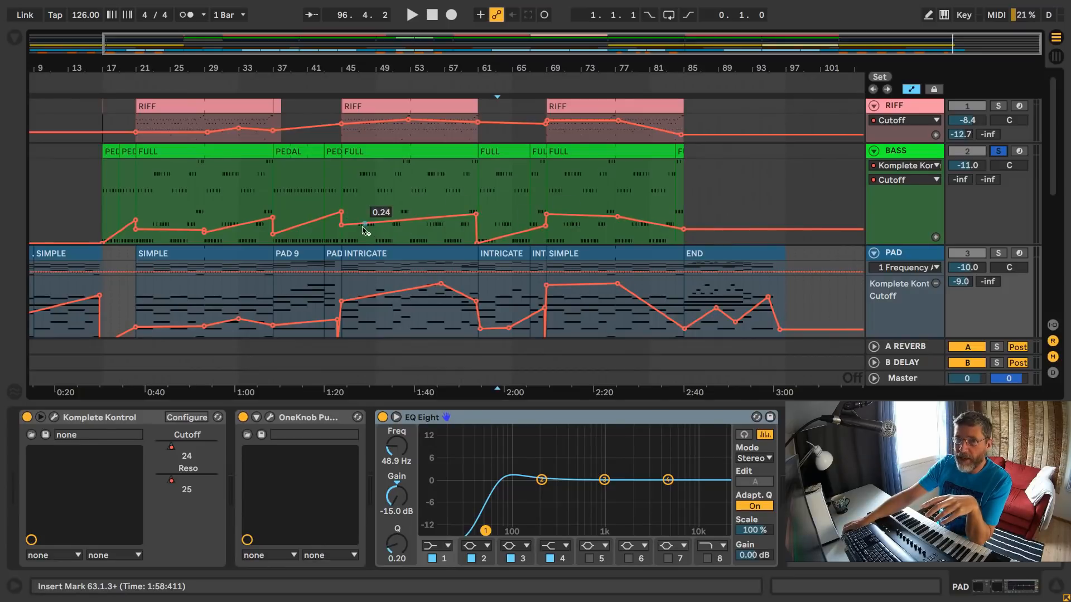
- Play the soloed BASS track from bar 29, solo PAD during playback, and stop after comparing the two
left_click(205, 80)
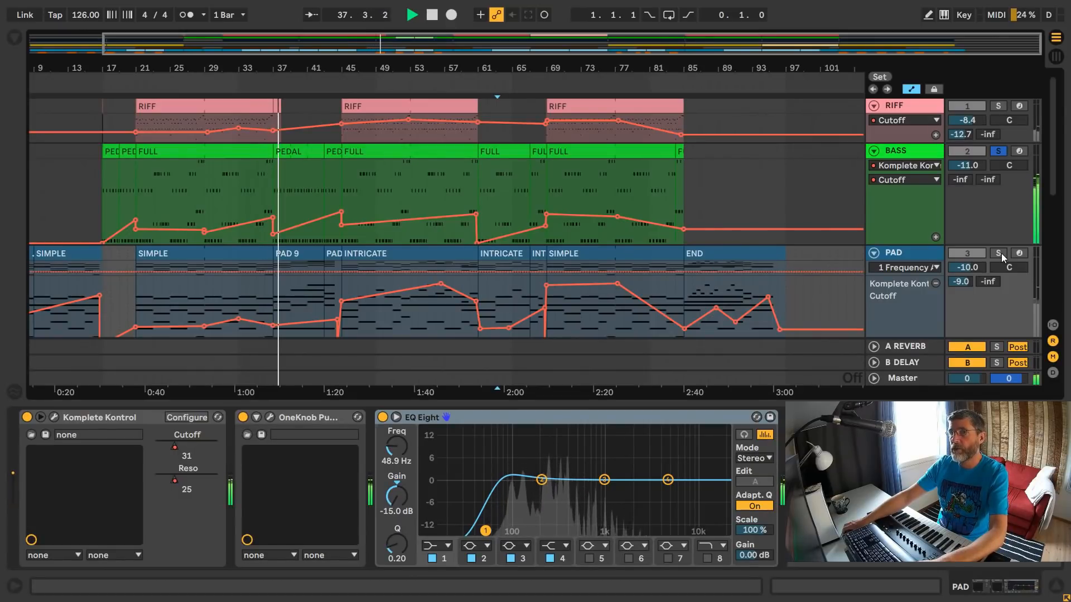
key("space")
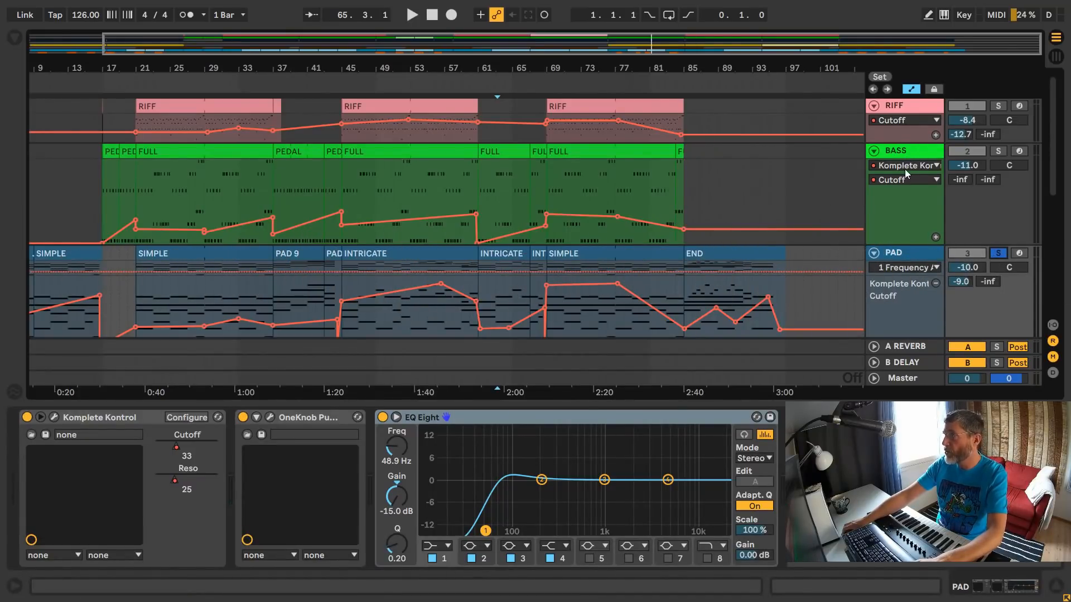
- Add breakpoints to the BASS track's Cutoff automation after bar 85 and shape them into a rise and fall
left_click(720, 234)
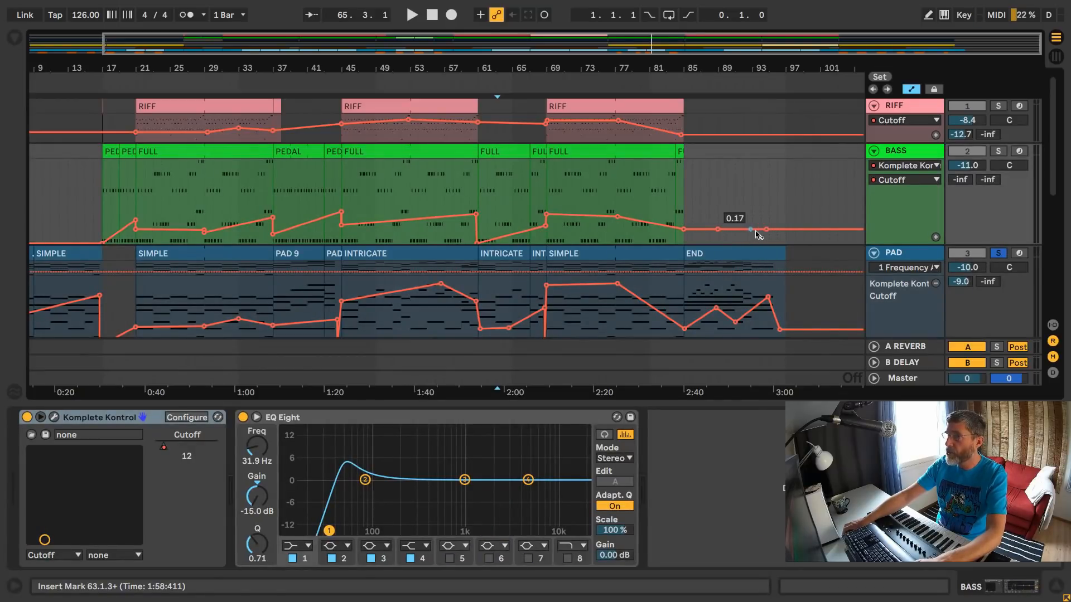
left_click_drag(765, 229, 801, 209)
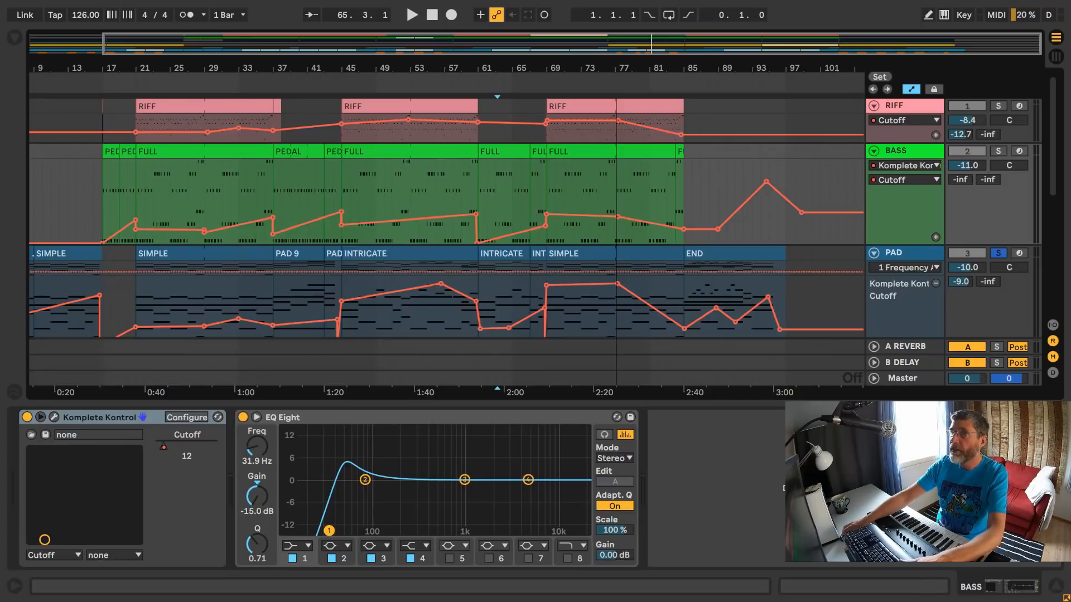
- Reduce the PAD track's height and bring the RISERS, DRUMS and SANPLES tracks into view
mouse_move(616, 68)
left_mouse_down()
mouse_move(616, 100)
mouse_move(616, 62)
left_mouse_up()
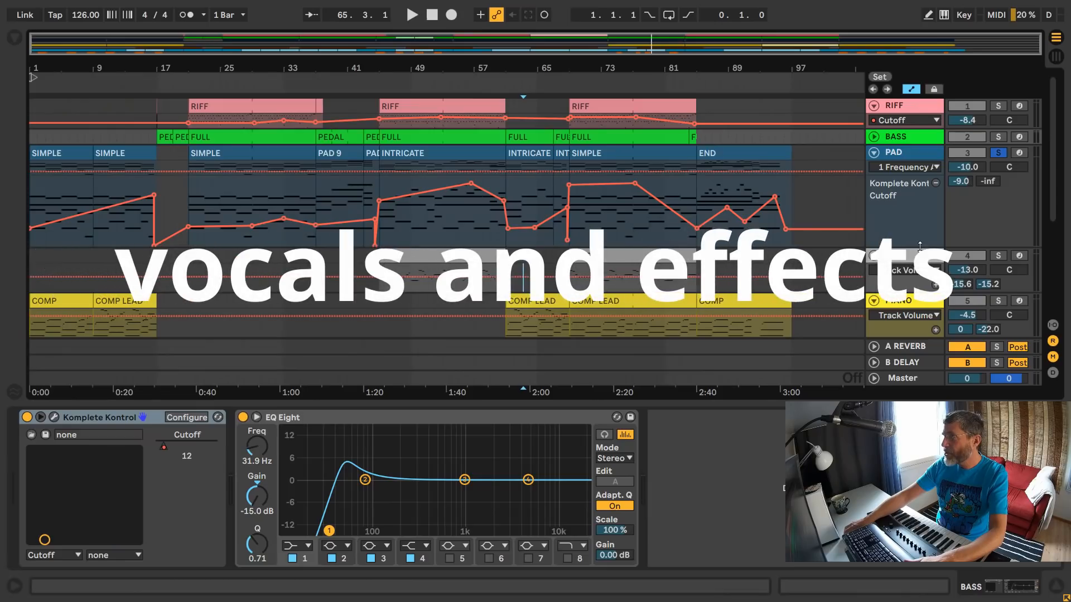
left_click_drag(922, 244, 914, 176)
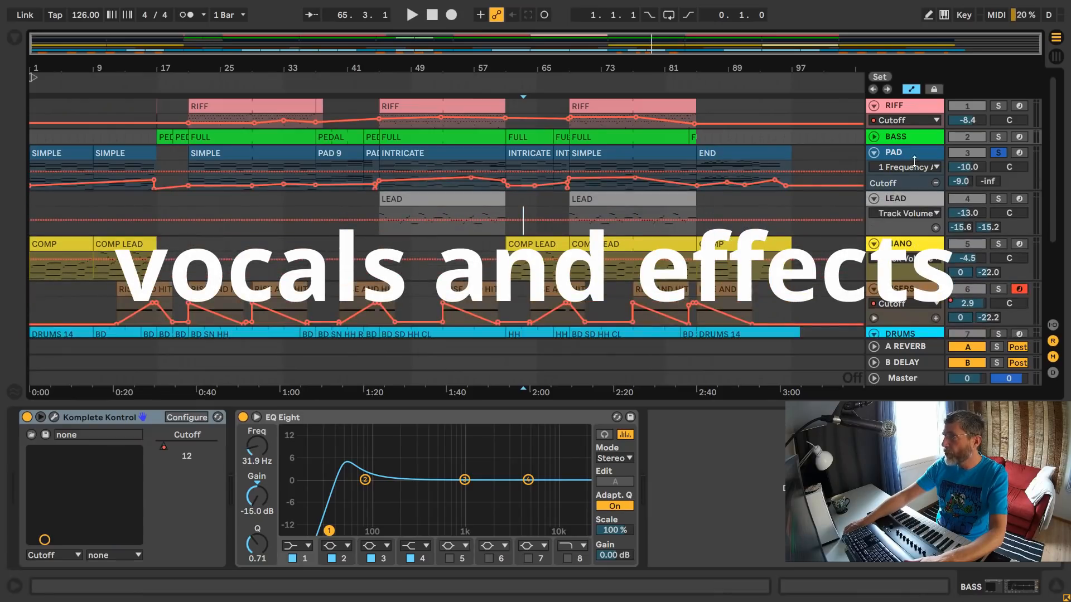
scroll(904, 215, "down", 5)
scroll(893, 233, "down", 1)
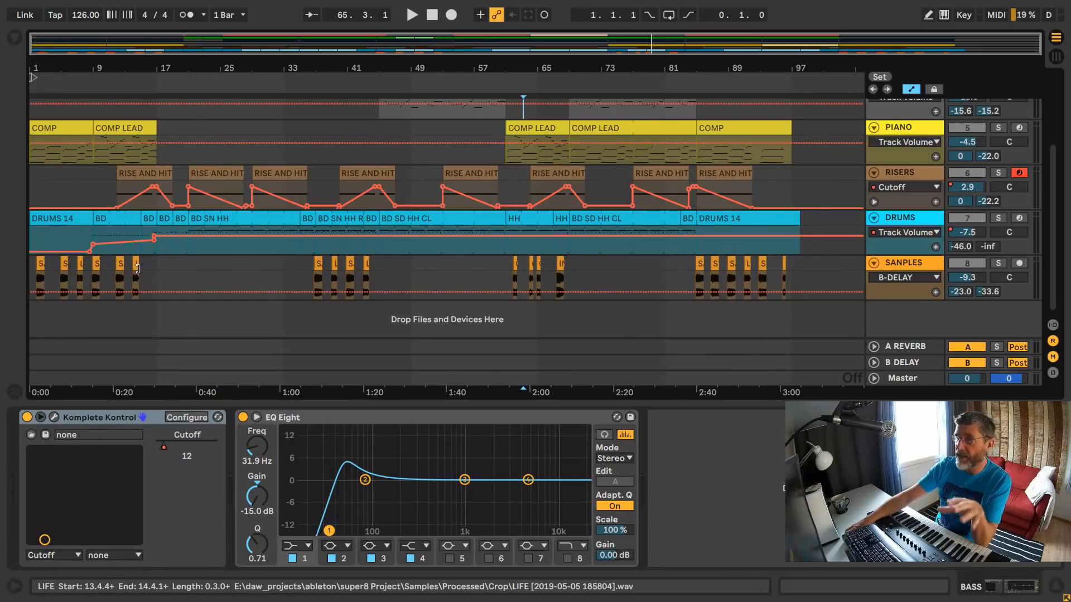
- Play the song's opening, show the SANPLES track's Wide Ambience Dry/Wet automation during playback, and stop
key("space")
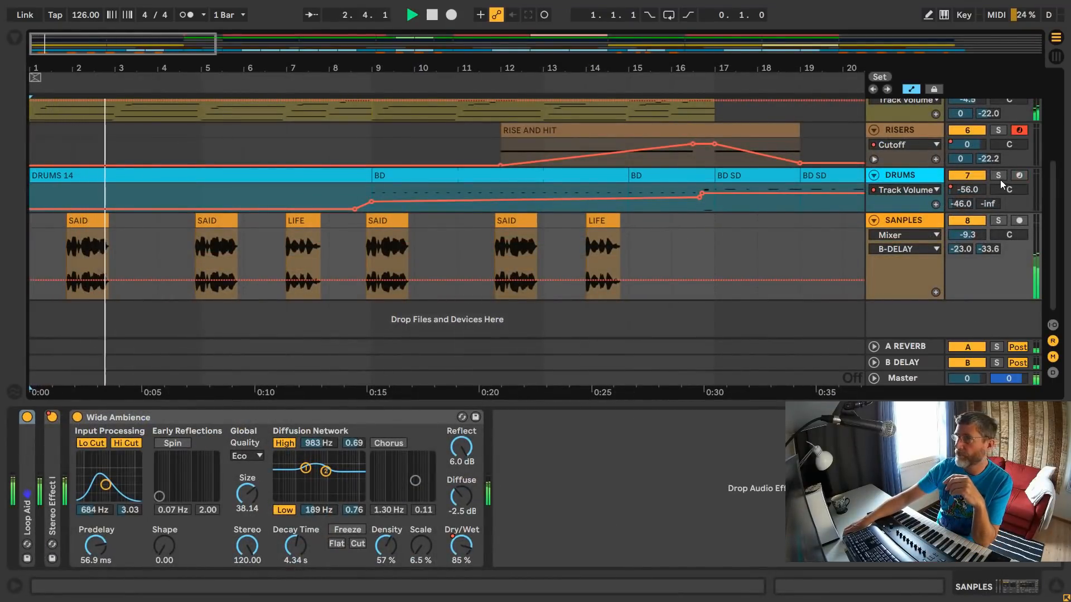
left_click(909, 233)
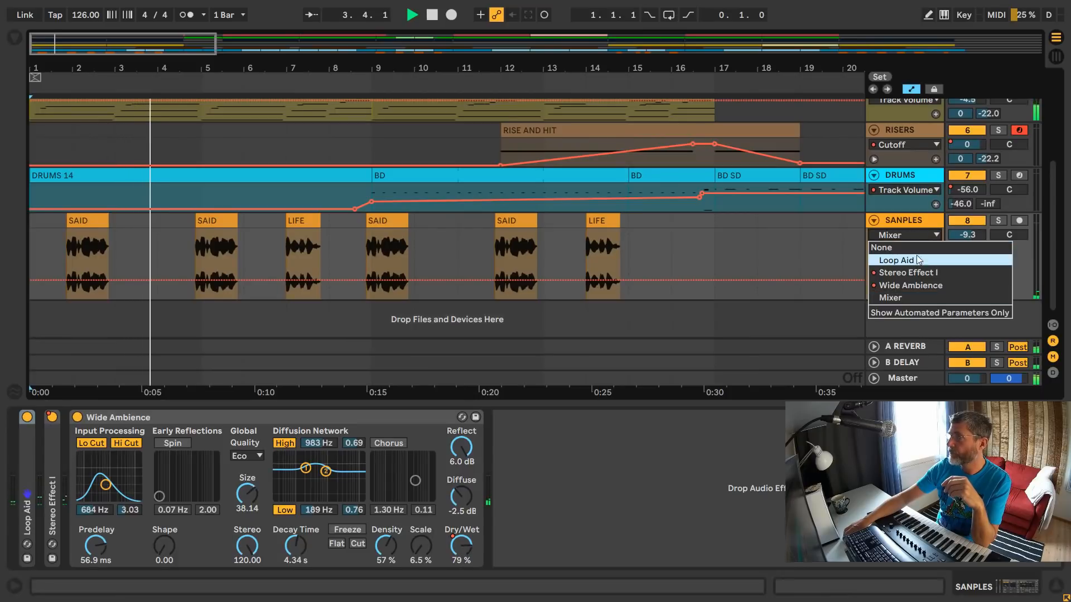
left_click(922, 288)
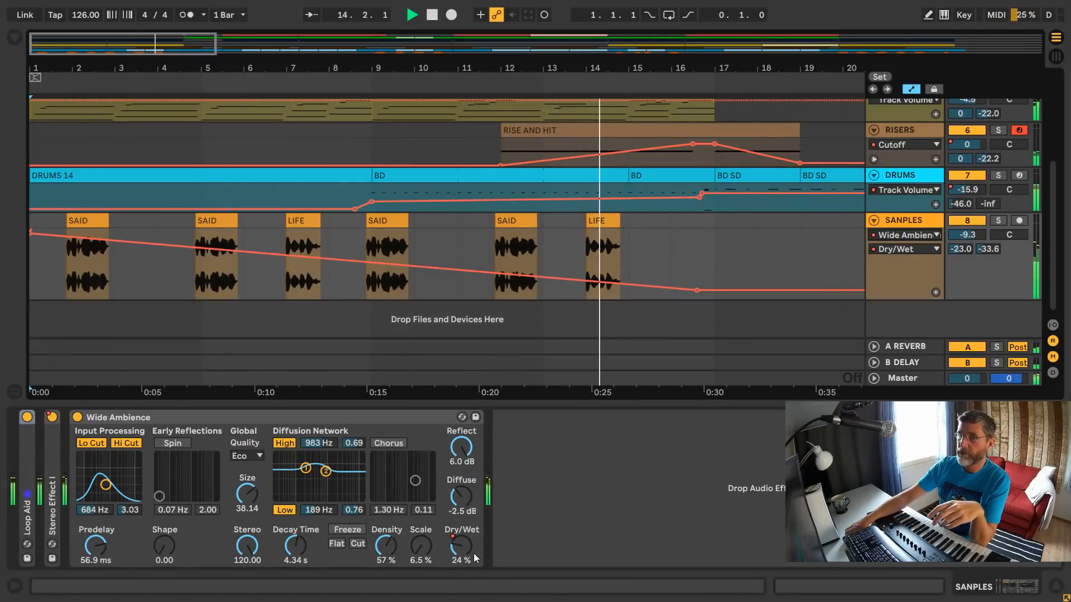
key("space")
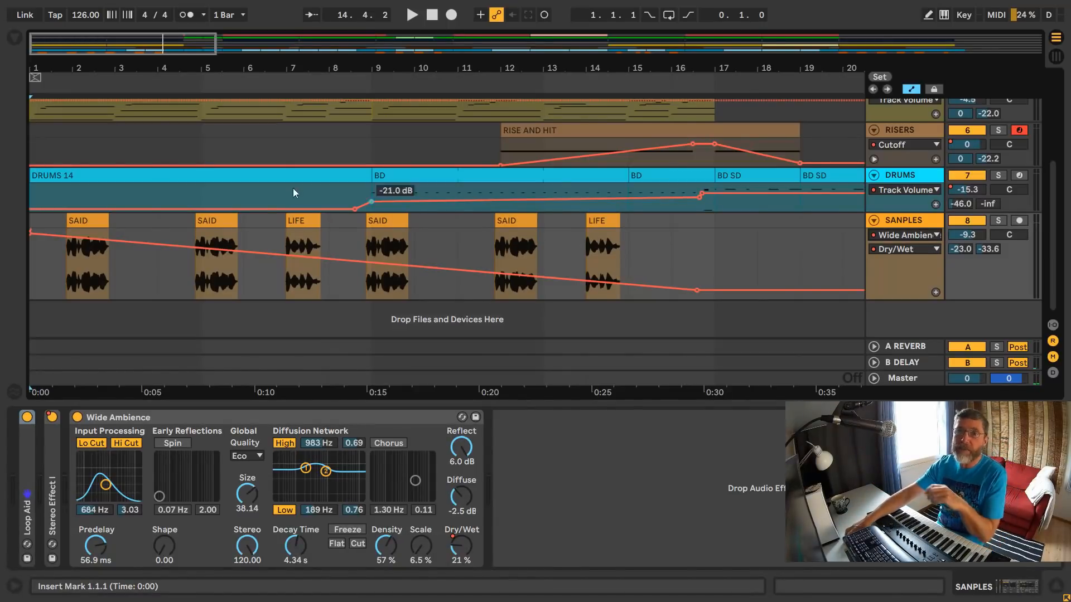
- Show the first SAID clip's sample and examine the SANPLES Dry/Wet automation across the whole song
left_click(78, 220)
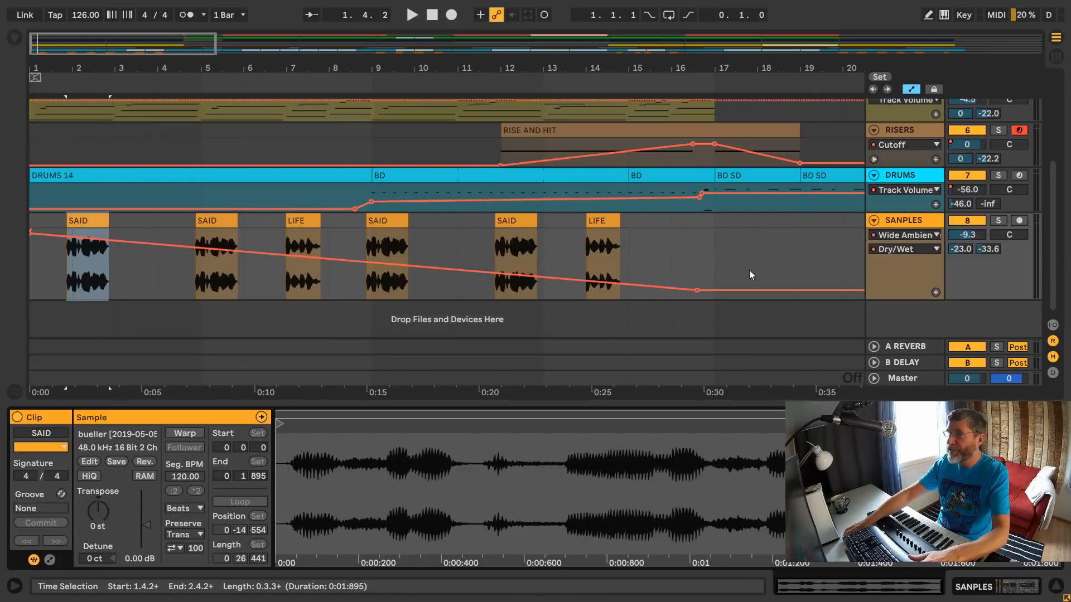
left_click_drag(519, 66, 519, 2)
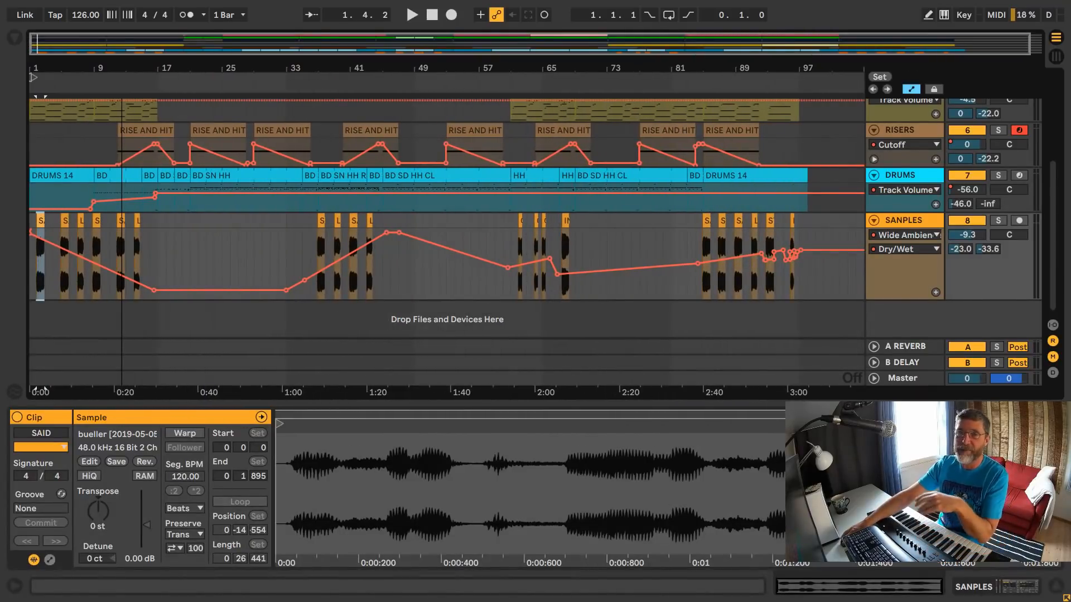
- Show the Master track's devices and switch on Reaktor 6 FX
left_click(902, 379)
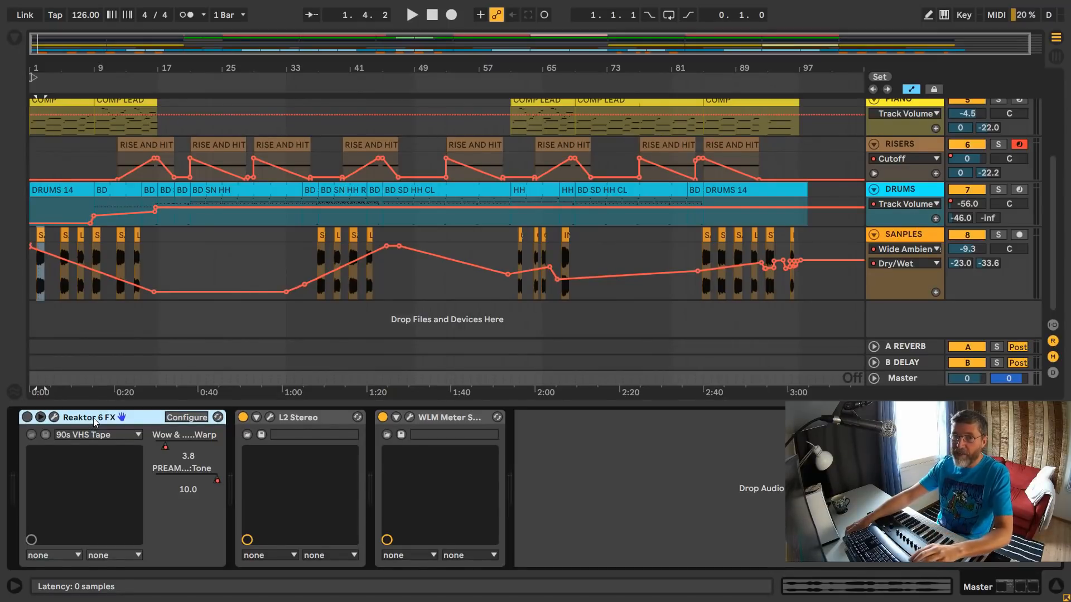
left_click(28, 418)
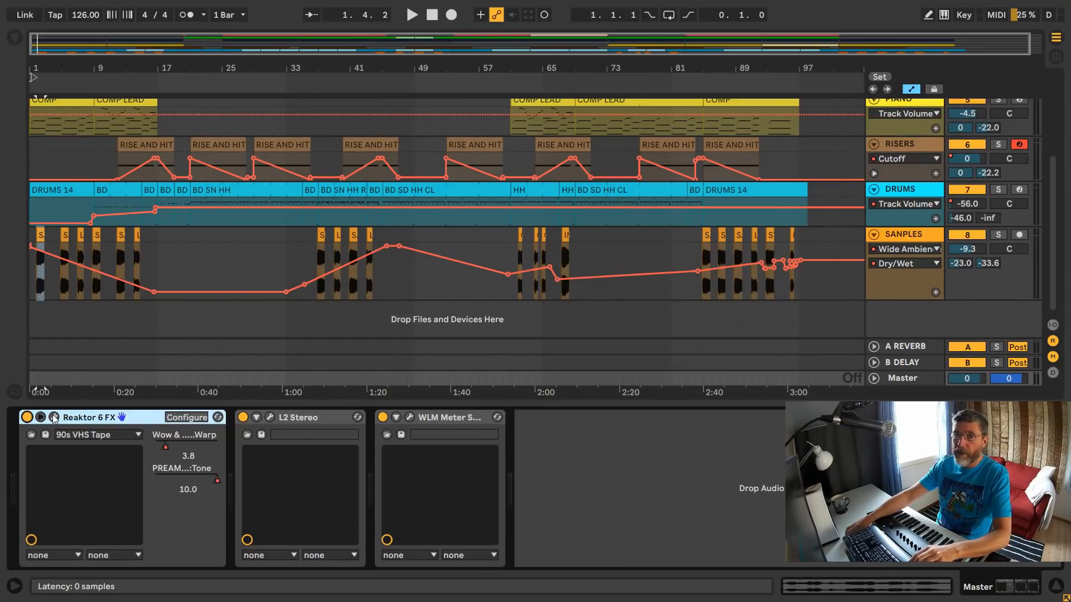
- Open the Reaktor 6 FX plug-in window, reposition it to examine the 90s VHS Tape controls, and close it
left_click(54, 417)
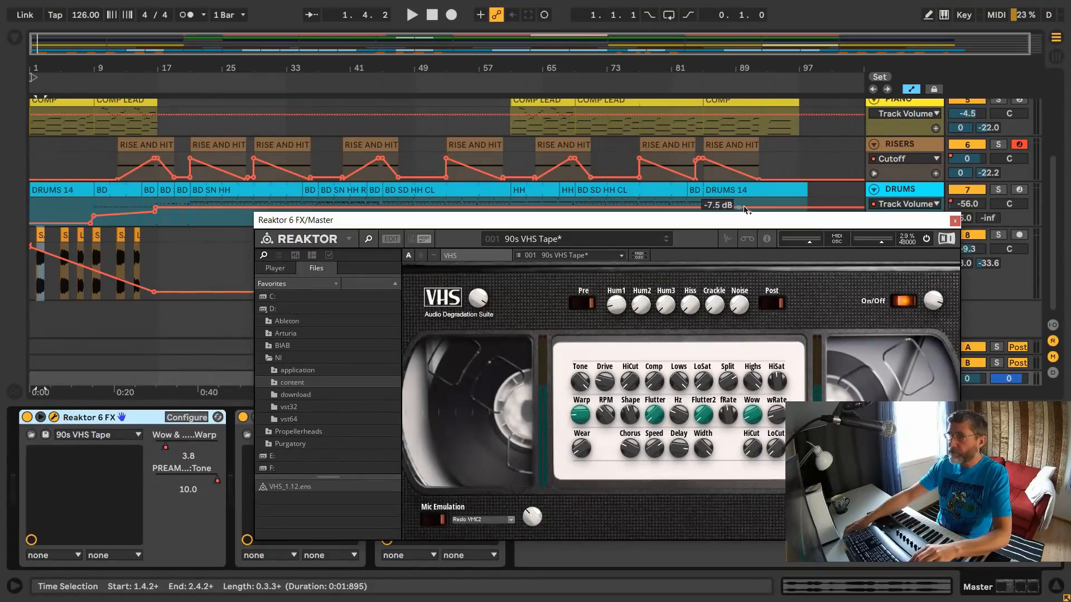
left_click_drag(762, 226, 794, 70)
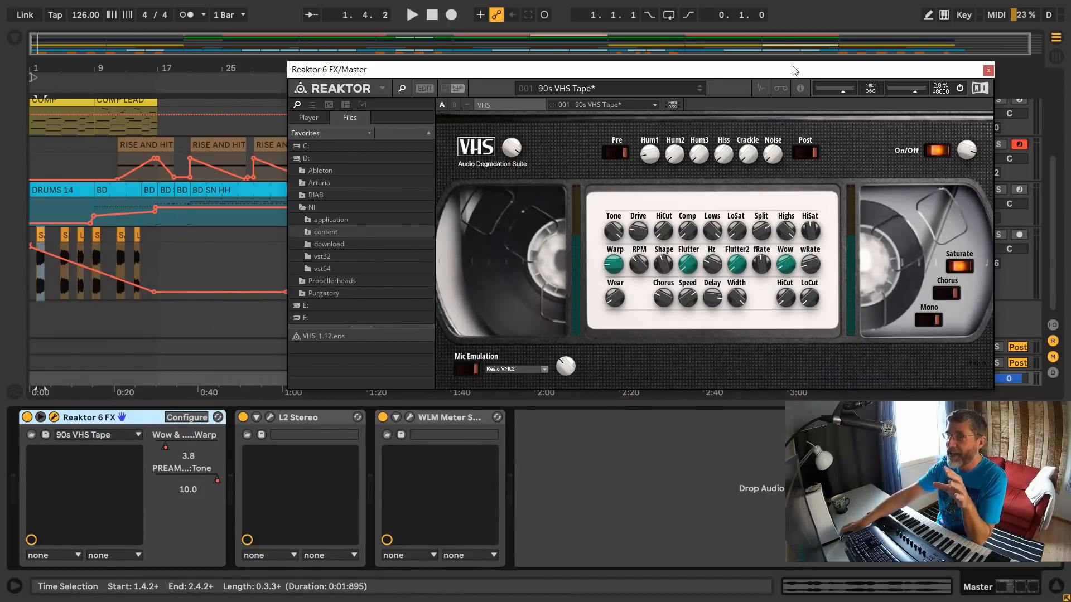
left_click_drag(795, 70, 734, 116)
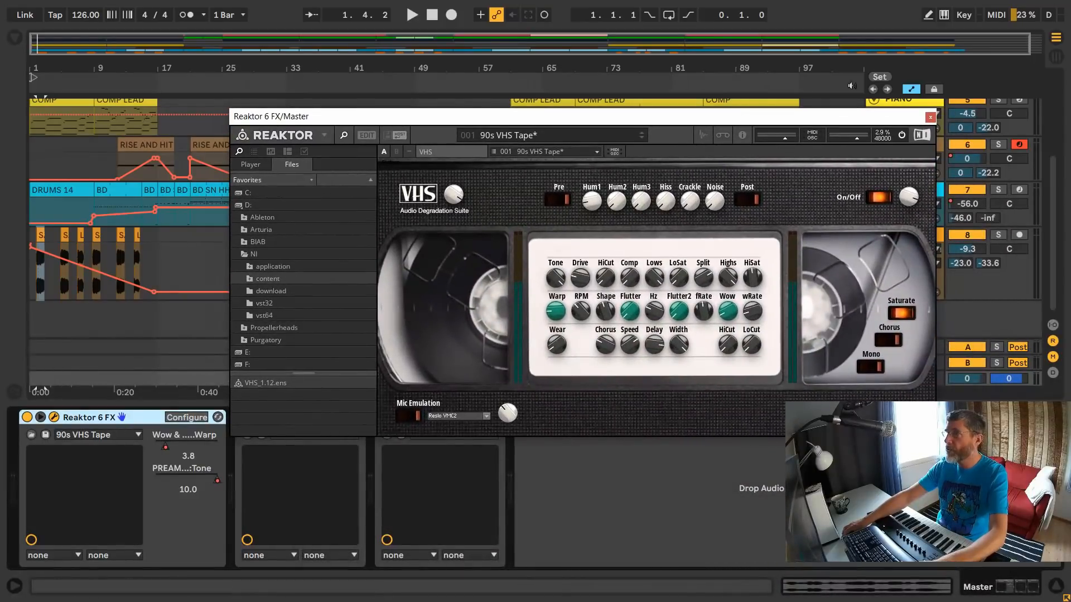
left_click(930, 118)
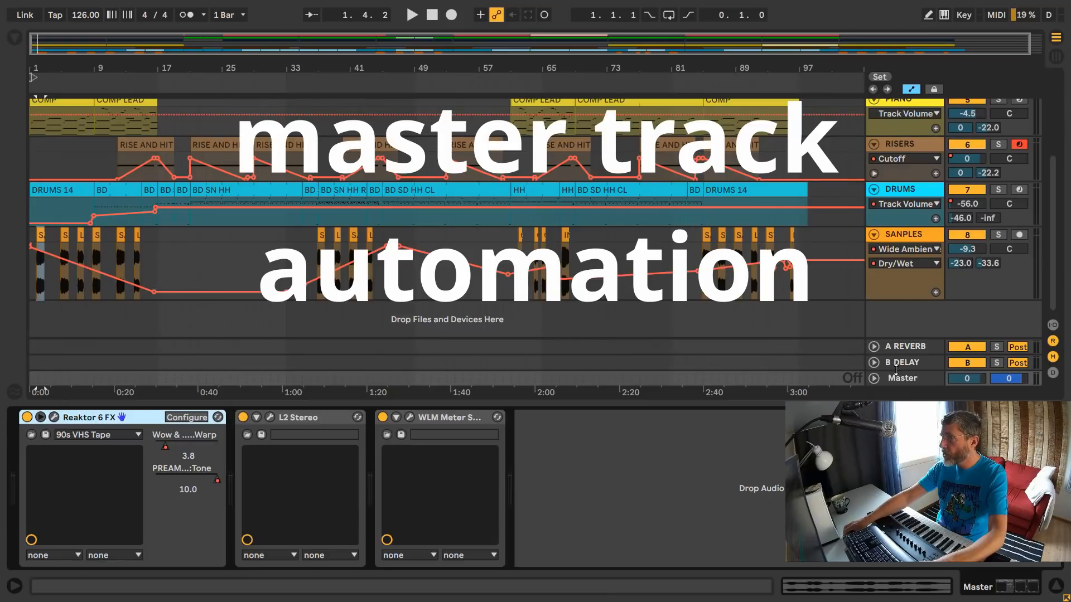
- Enlarge the Master track's automation lane and show the Reaktor 6 FX Wow & Flutter Warp automation
left_click_drag(892, 372, 892, 274)
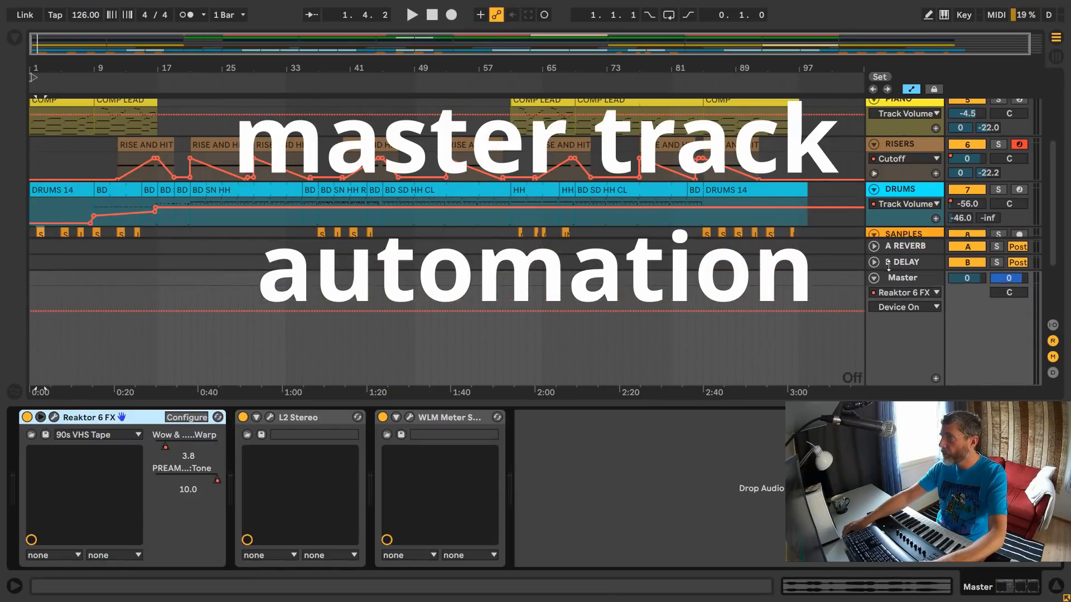
left_click(907, 307)
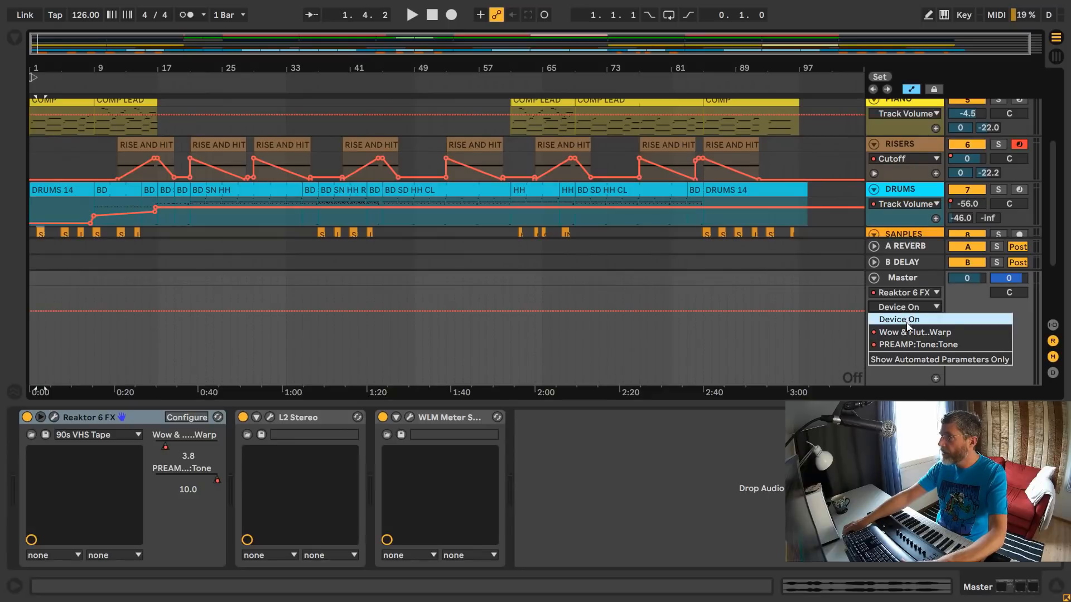
left_click(909, 332)
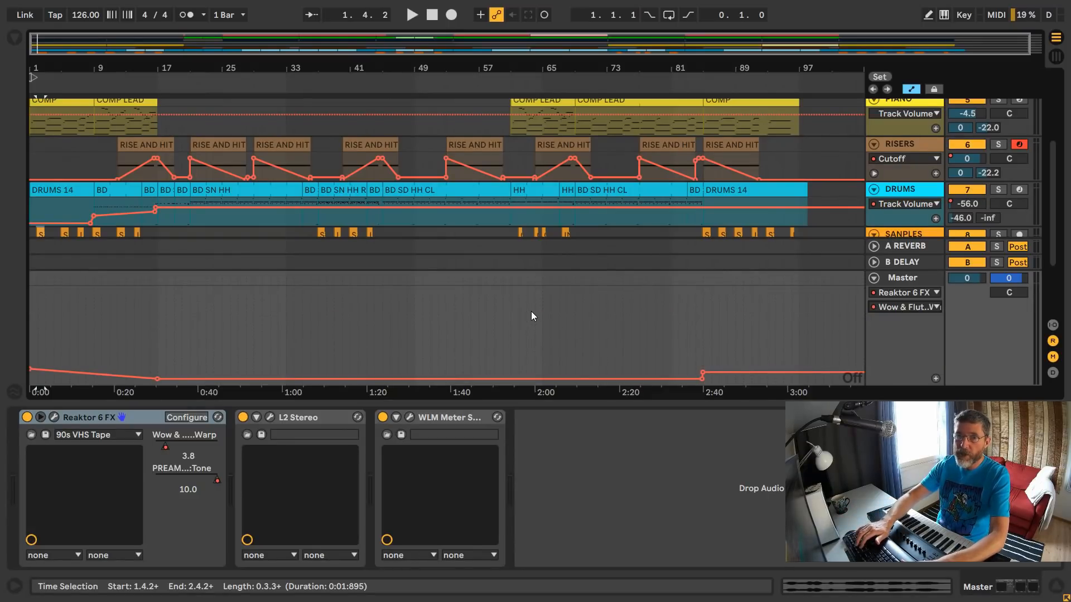
- During playback, raise the Master's first Warp breakpoint to 0.73 to hear the effect, lower it again, and stop
key("space")
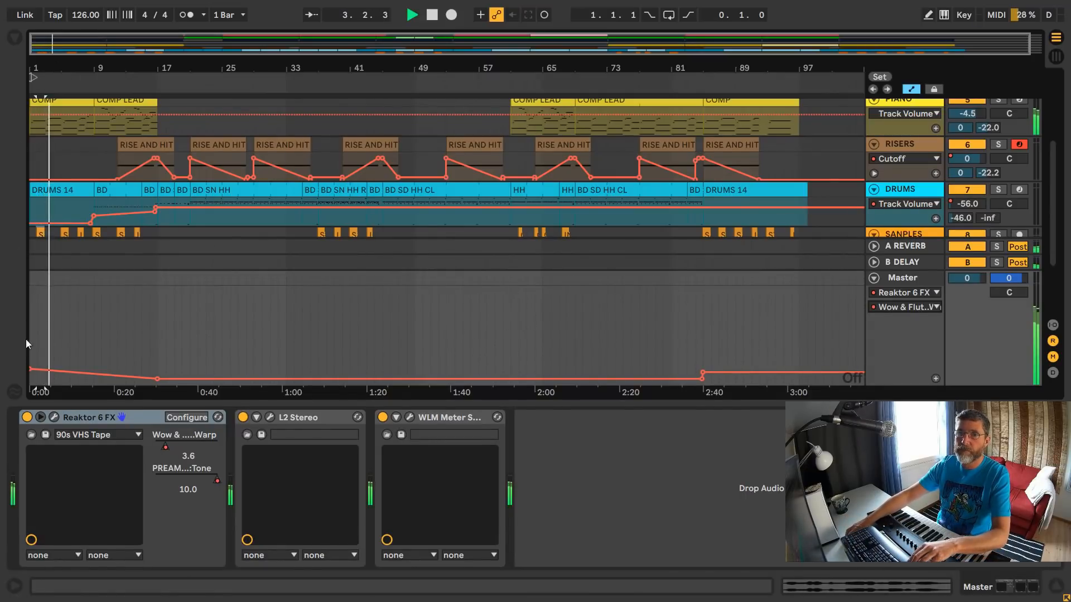
left_click_drag(30, 370, 30, 315)
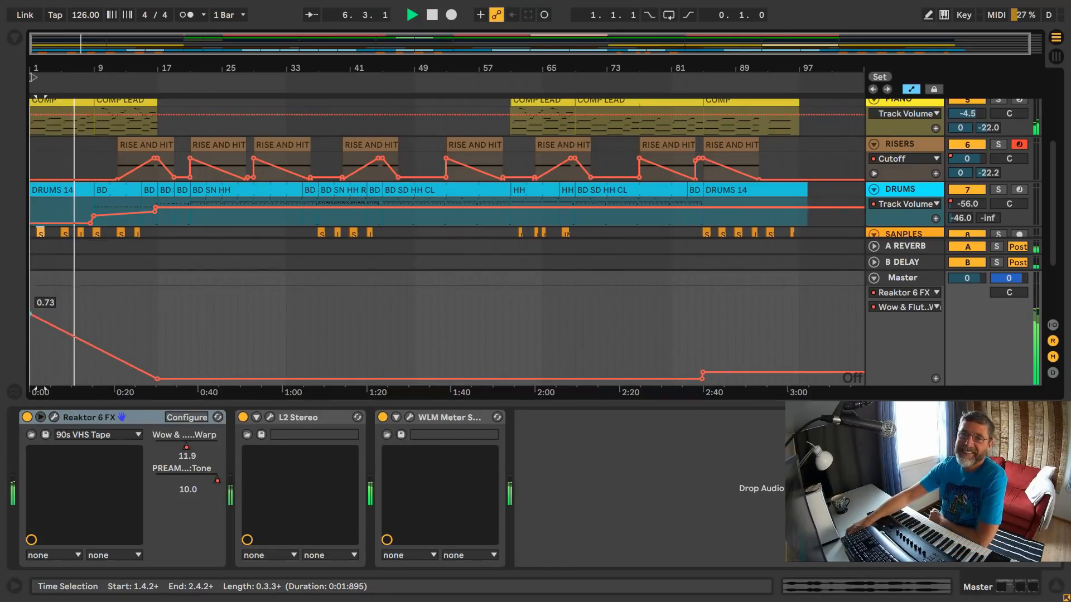
left_click(67, 334)
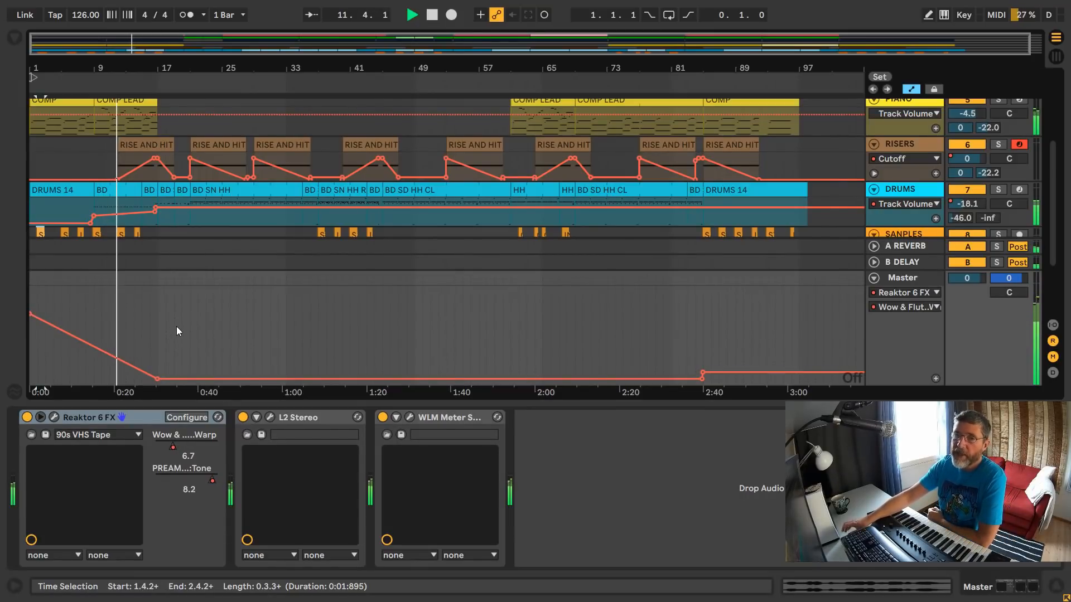
left_click_drag(31, 314, 30, 354)
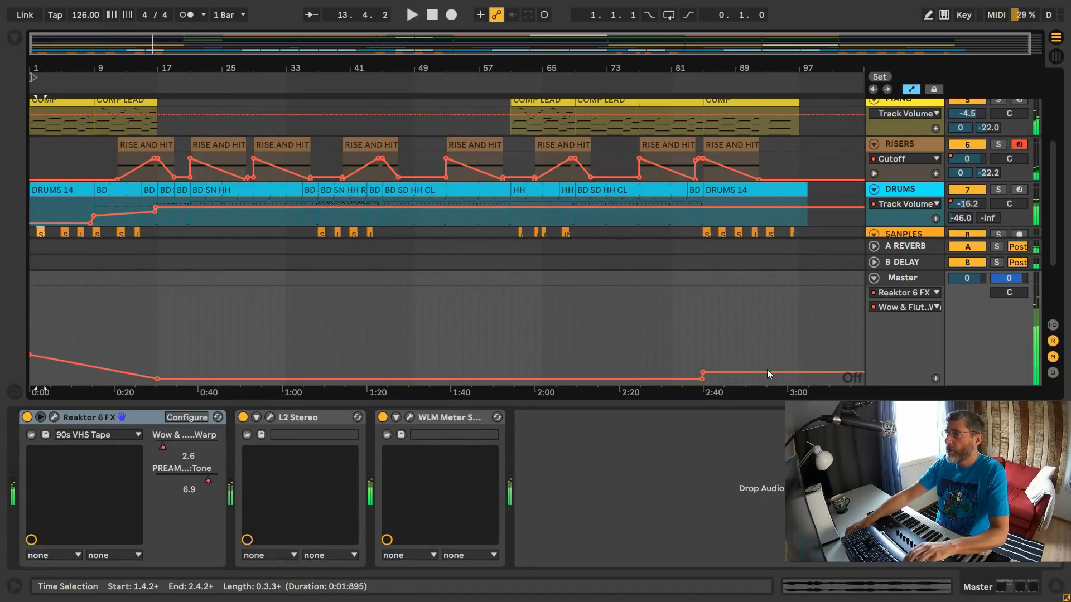
- Show the Master track's PREAMP:Tone automation and start playback from bar 1
left_click(926, 309)
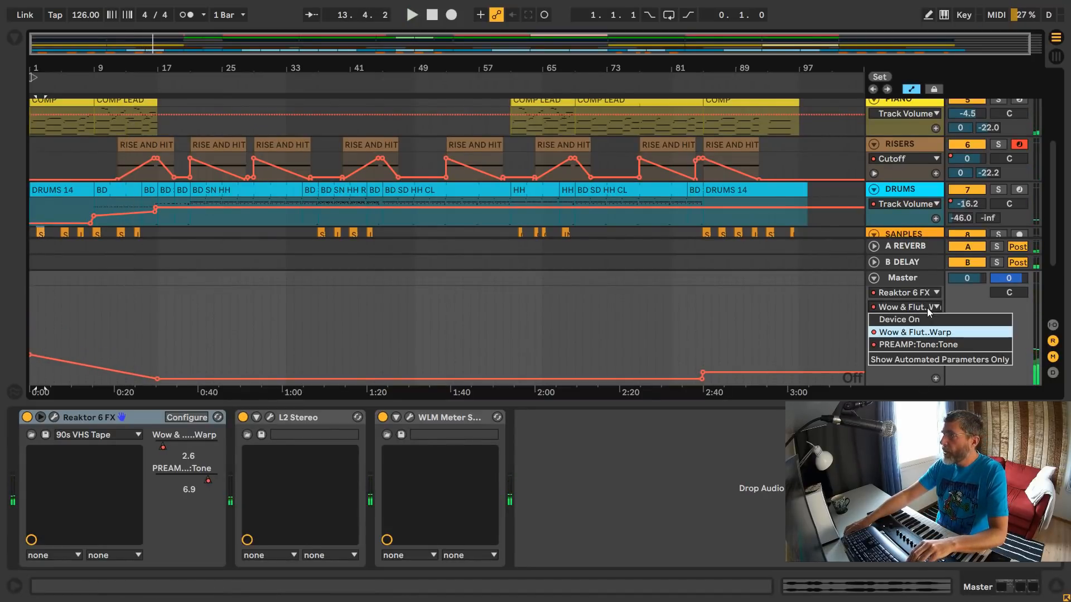
left_click(931, 348)
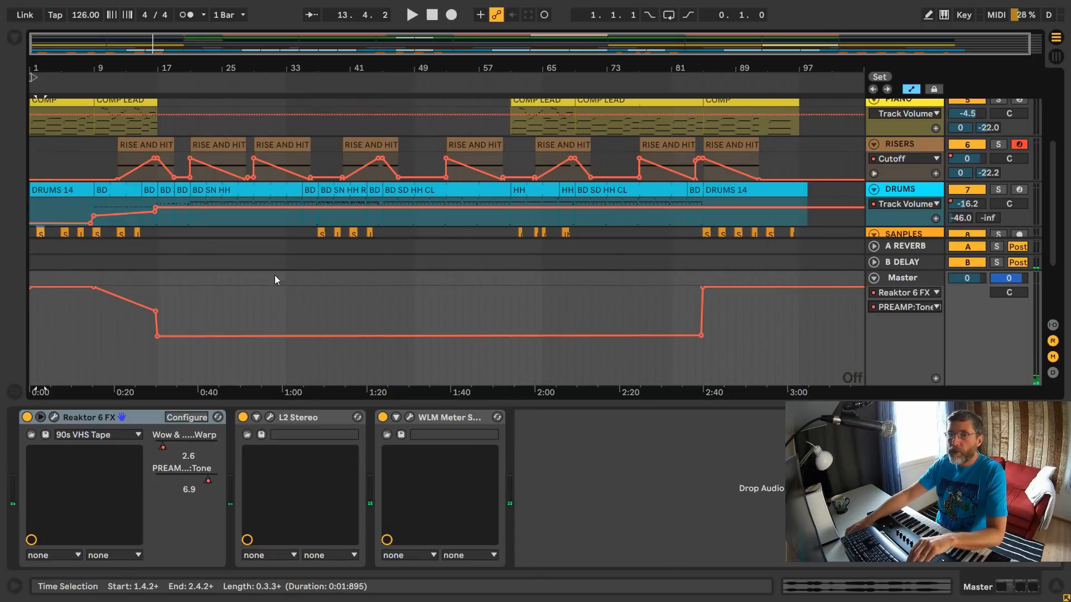
left_click(33, 79)
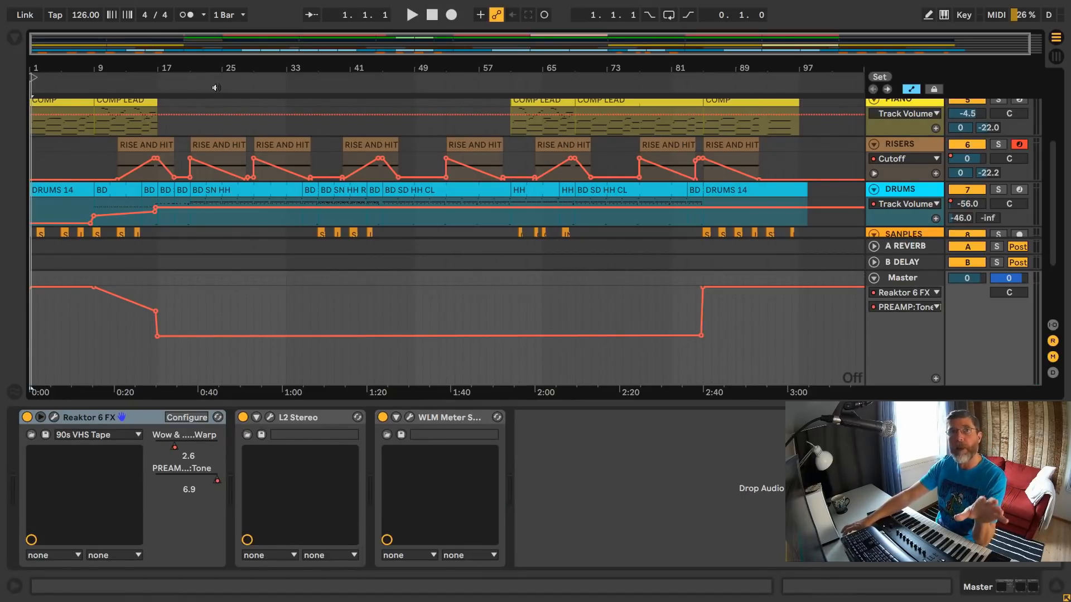
key("space")
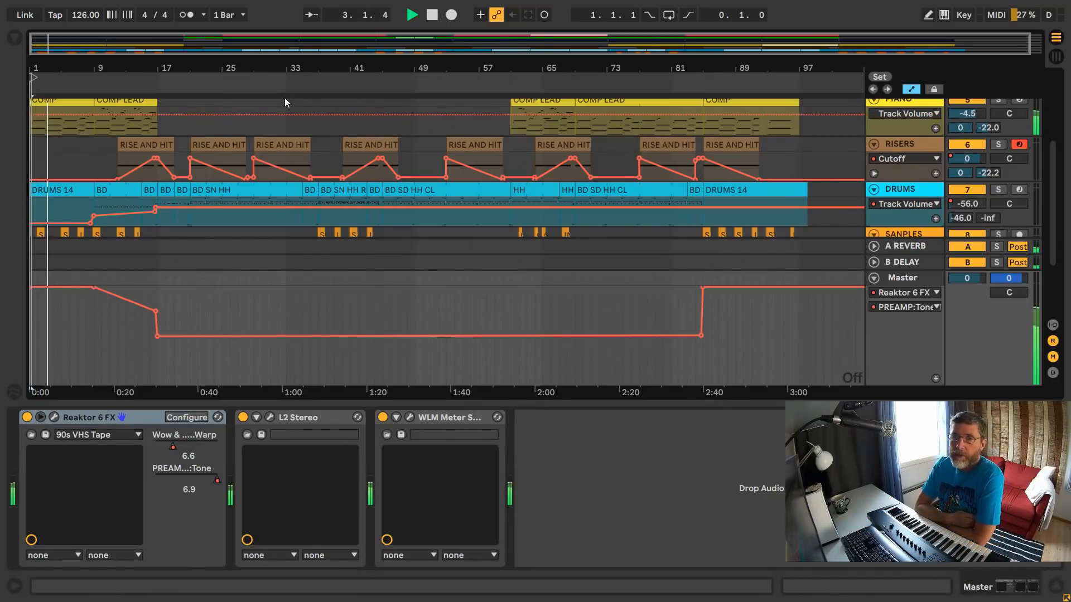
- Move the Tone automation breakpoint at bar 9 to between bars 11 and 12, and stop playback after bar 17
left_click(89, 289)
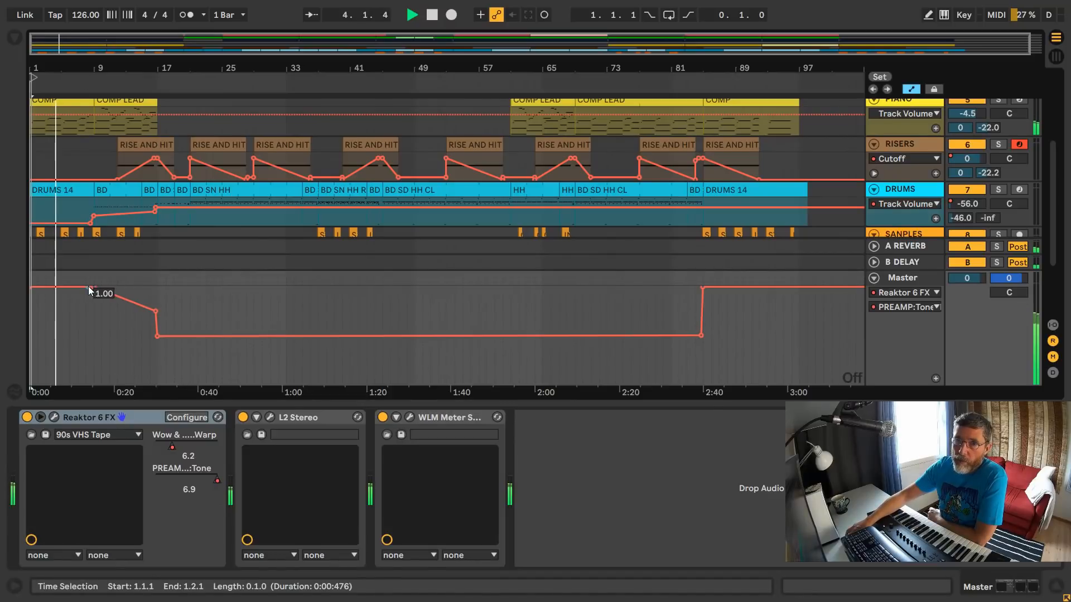
left_click_drag(89, 289, 114, 288)
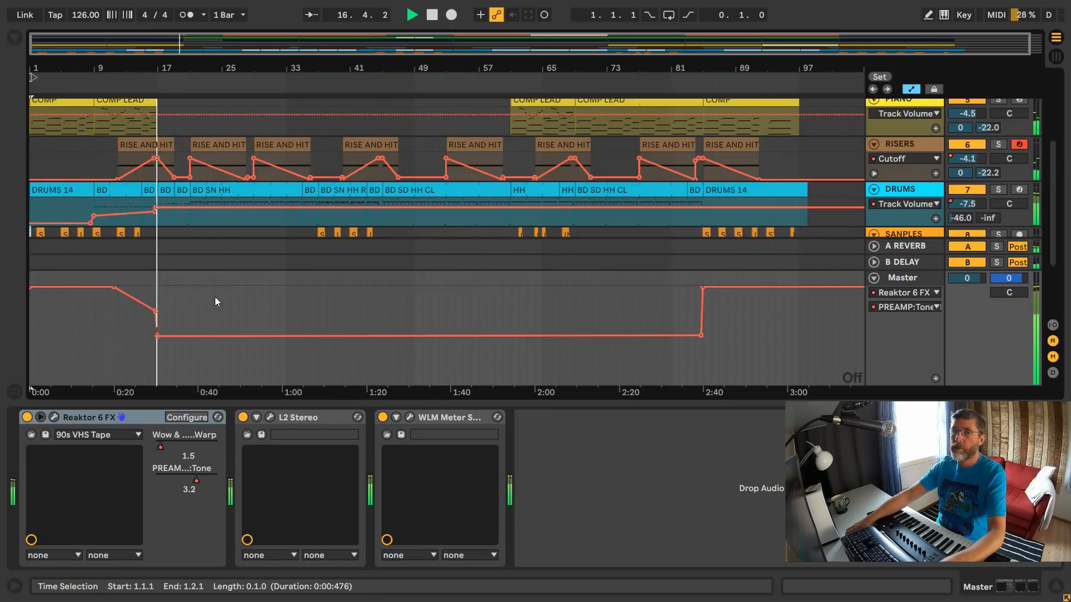
key("space")
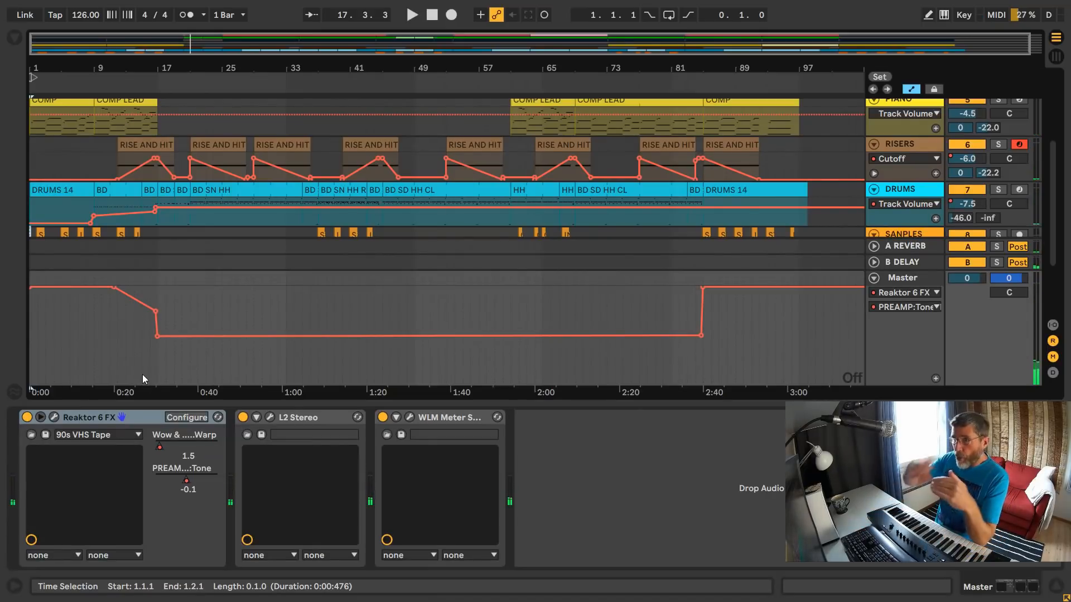
scroll(511, 243, "up", 5)
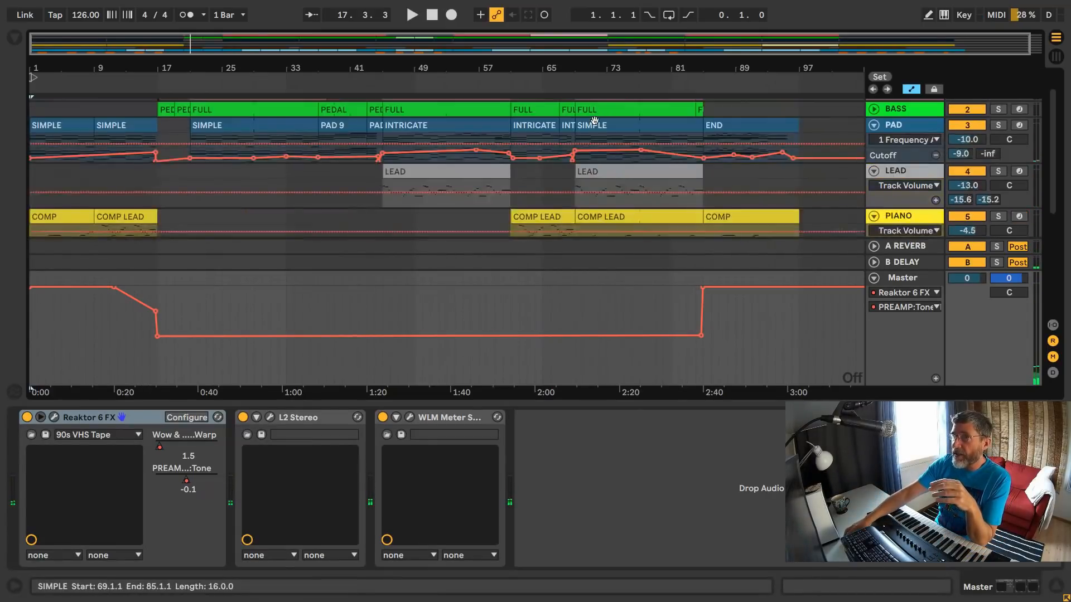
scroll(511, 242, "down", 4)
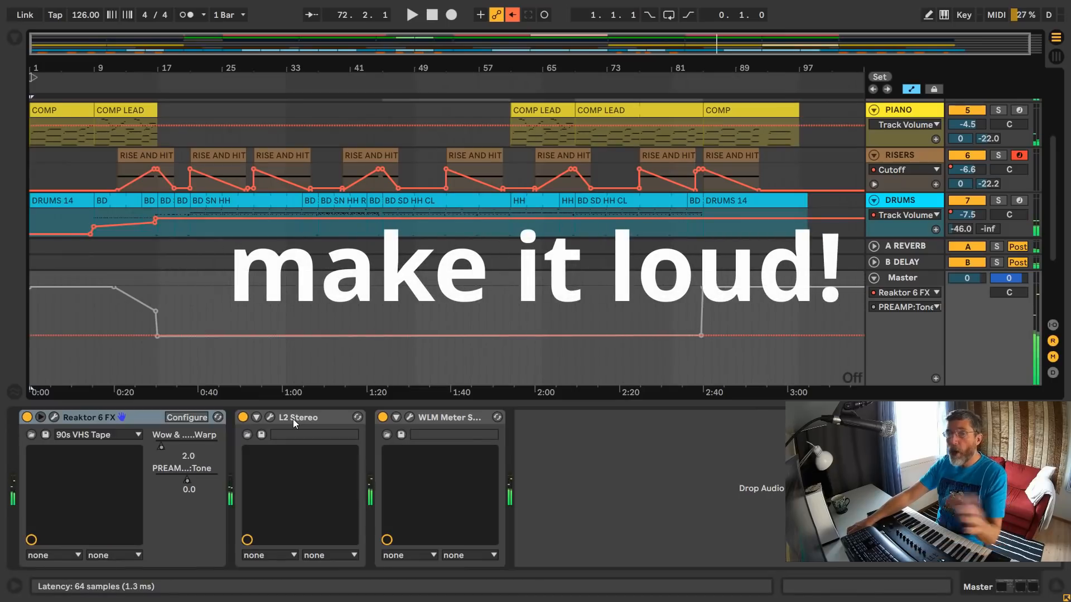
- Open the L2 Stereo limiter's plug-in window on the Master track and start playback from bar 1
left_click(303, 416)
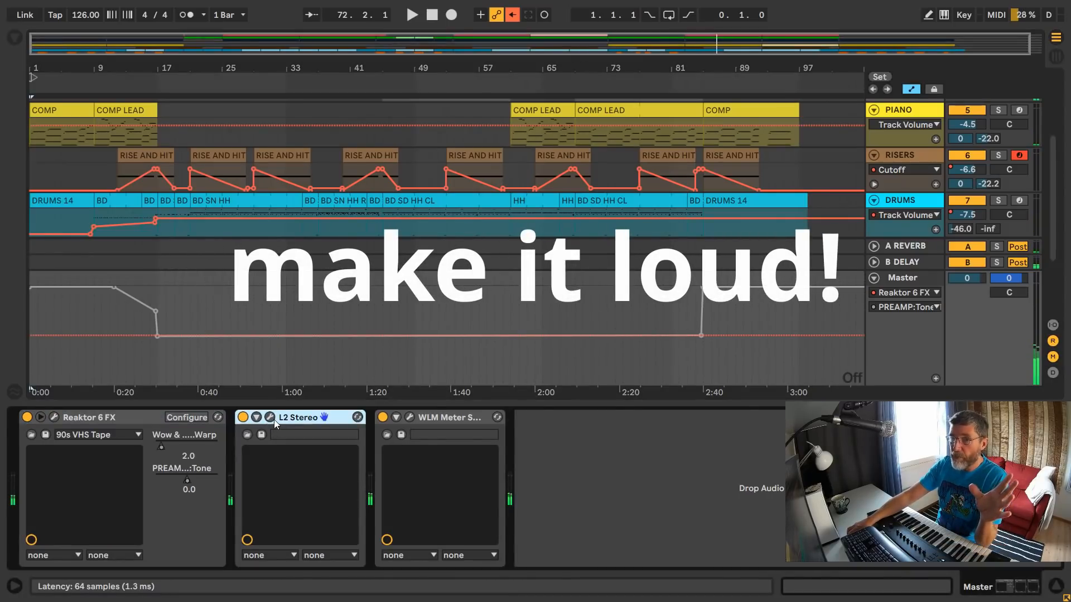
left_click(270, 418)
key("space")
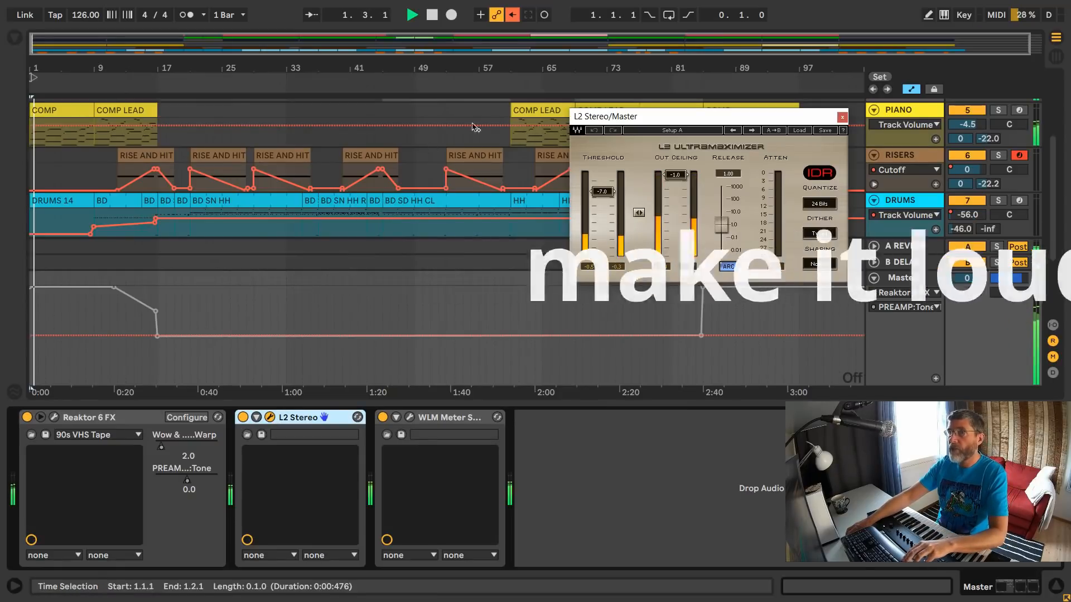
- Play the song from about bar 65 and from about bar 73 to examine the L2 limiter's metering, and stop playback
left_click(545, 85)
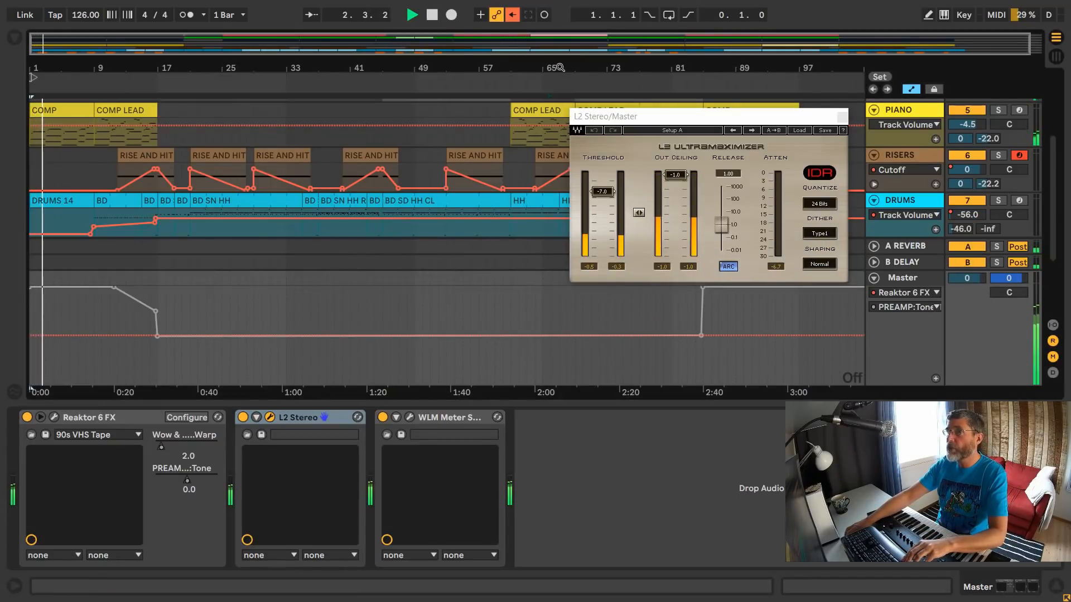
left_click(612, 89)
mouse_move(536, 68)
left_mouse_down()
mouse_move(536, 106)
mouse_move(533, 71)
left_mouse_up()
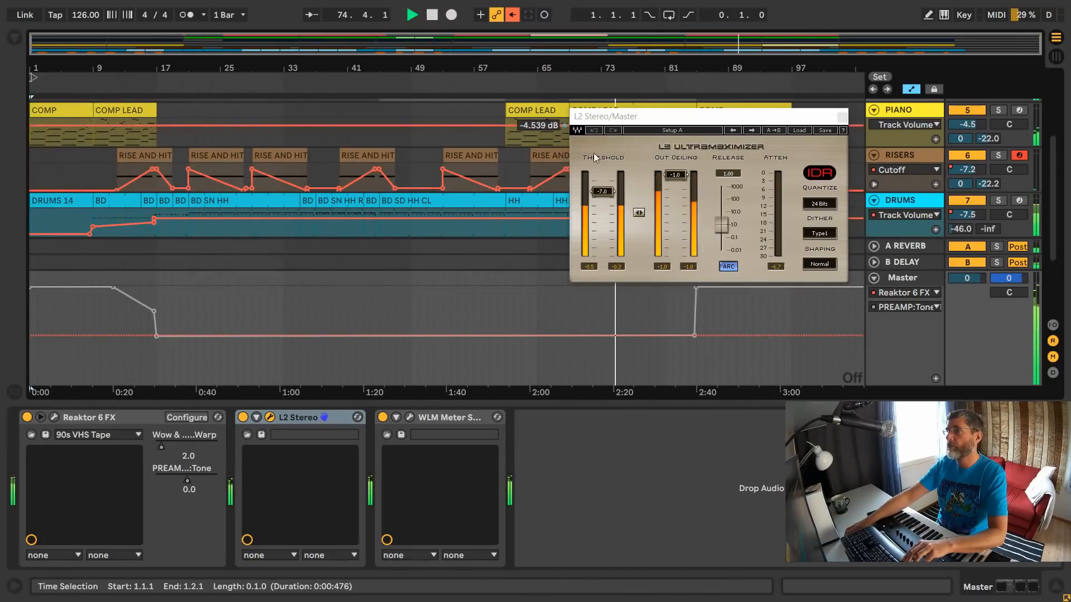
key("space")
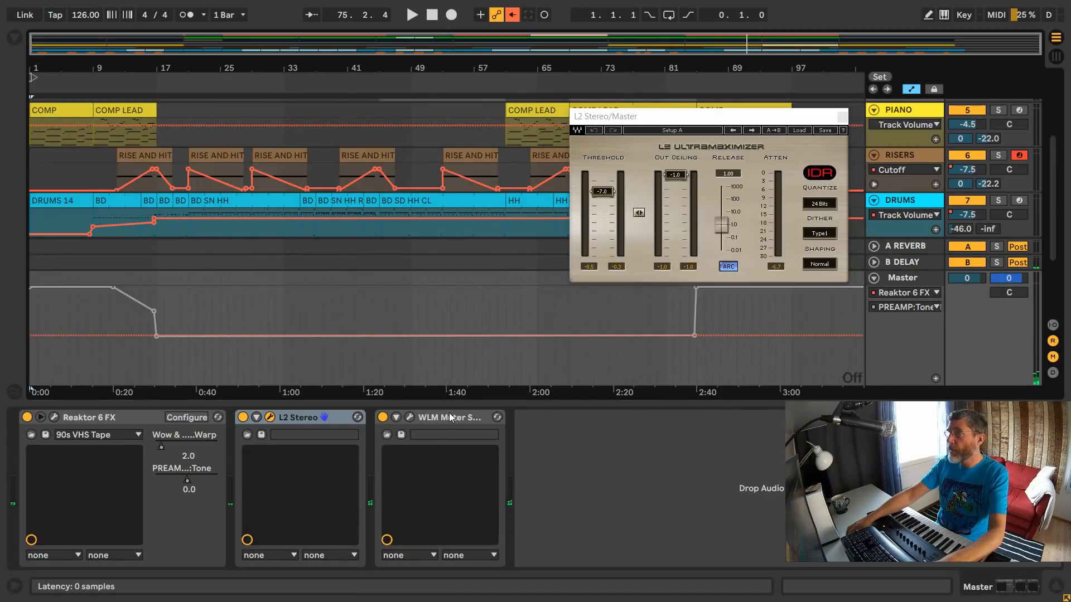
left_click_drag(743, 120, 611, 159)
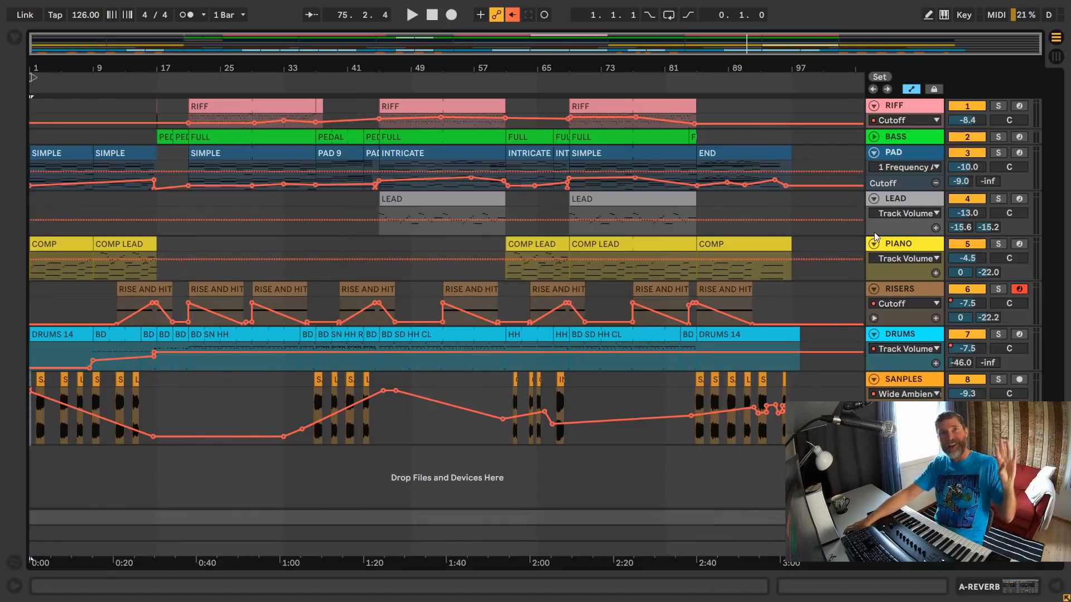
- Start playback of the full arrangement from bar 1
left_click(413, 15)
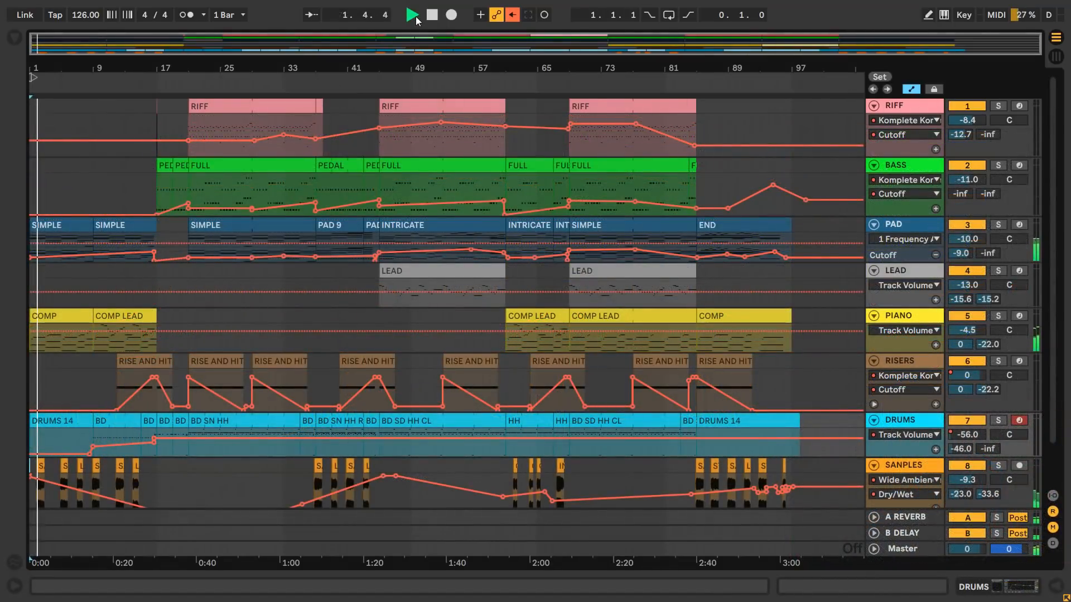